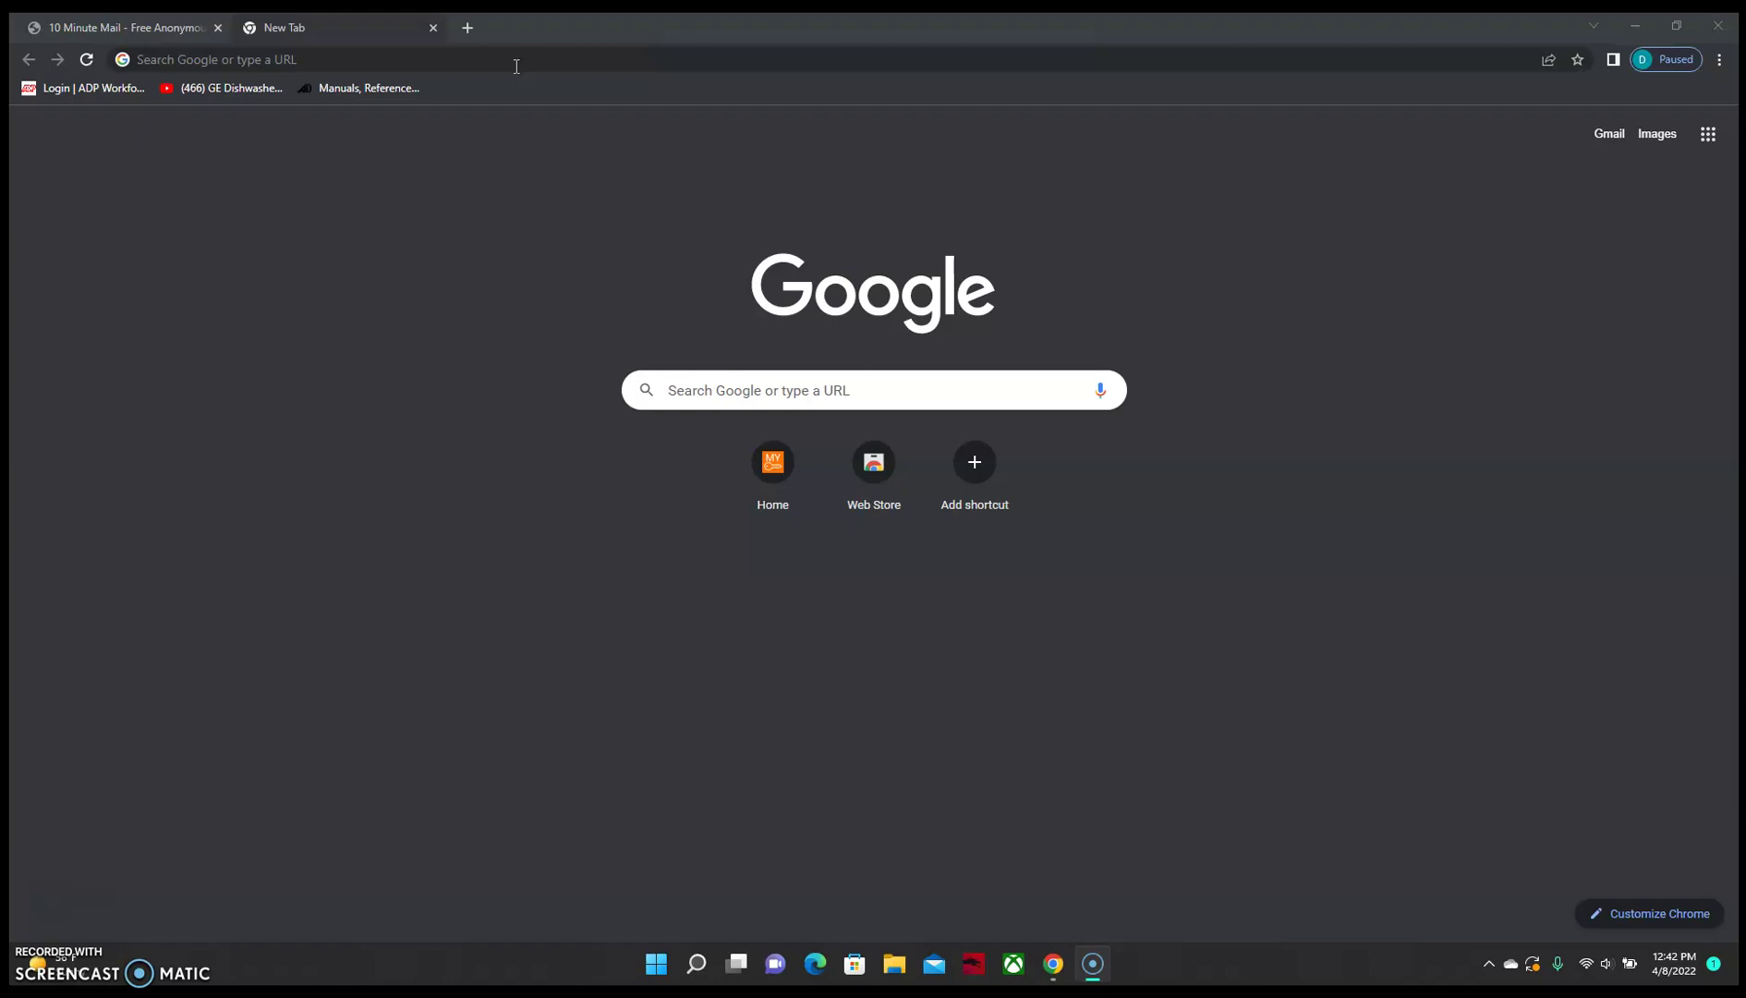
- Go to mykeyspro.com in a new Chrome tab
click(517, 66)
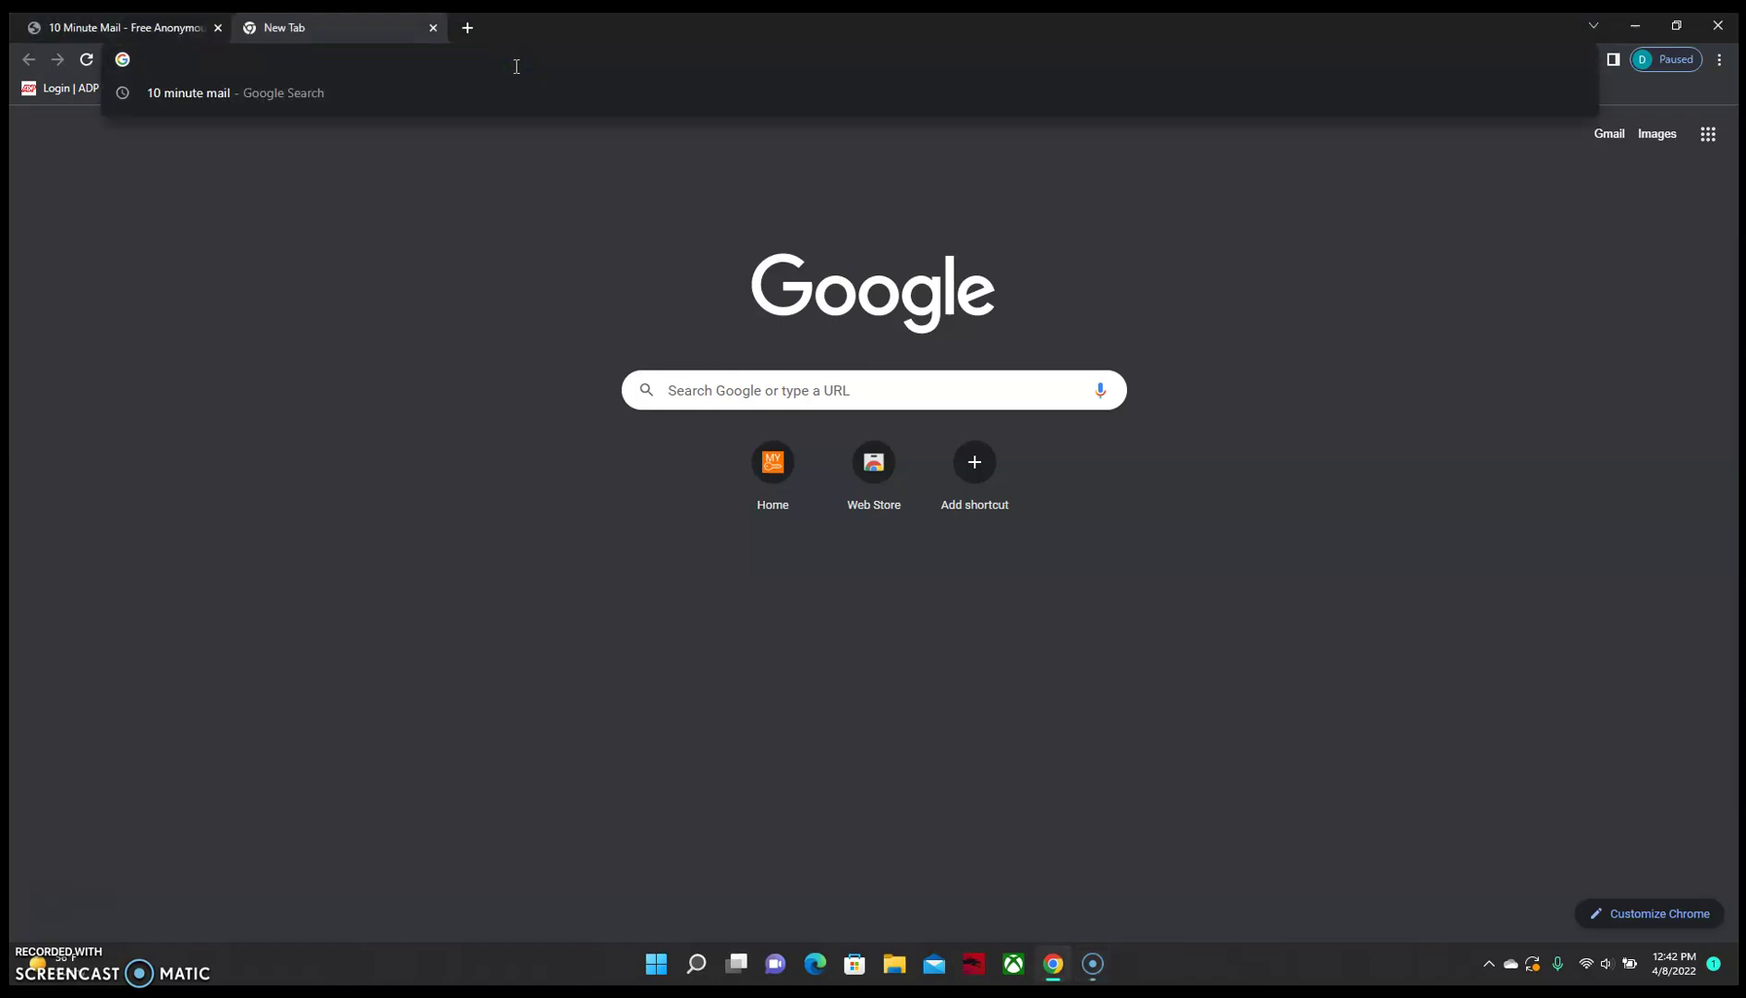
text(Mykey)
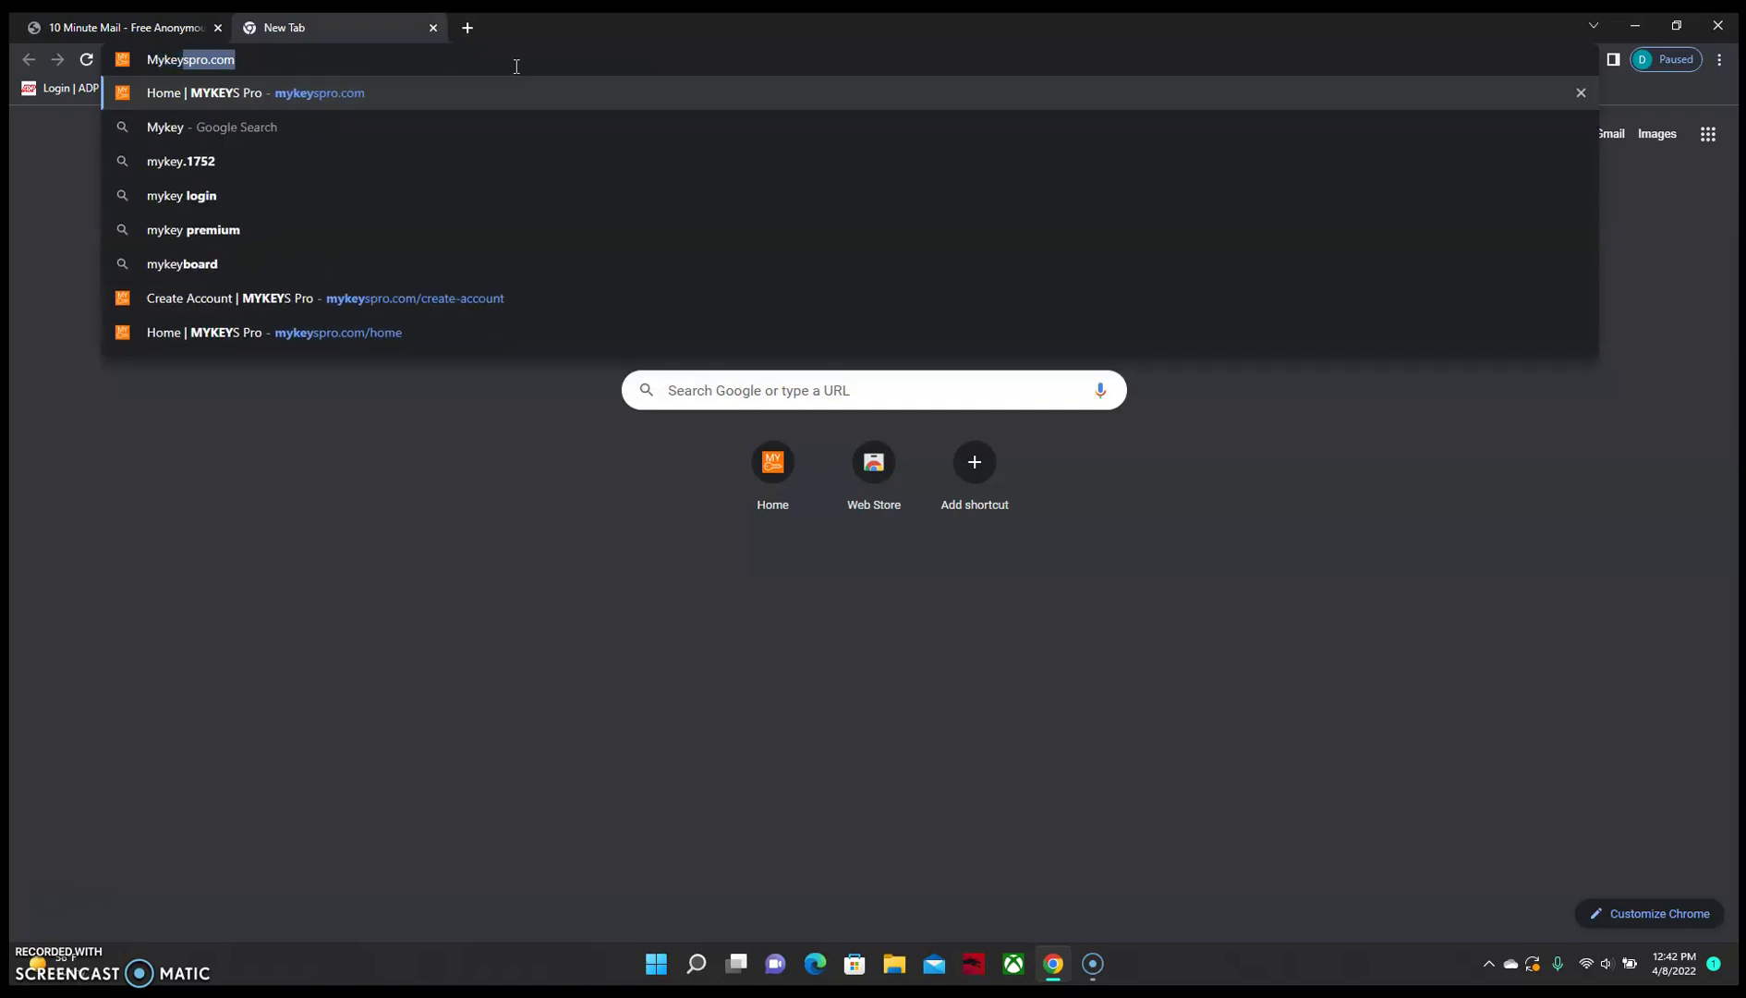
text(spro.com)
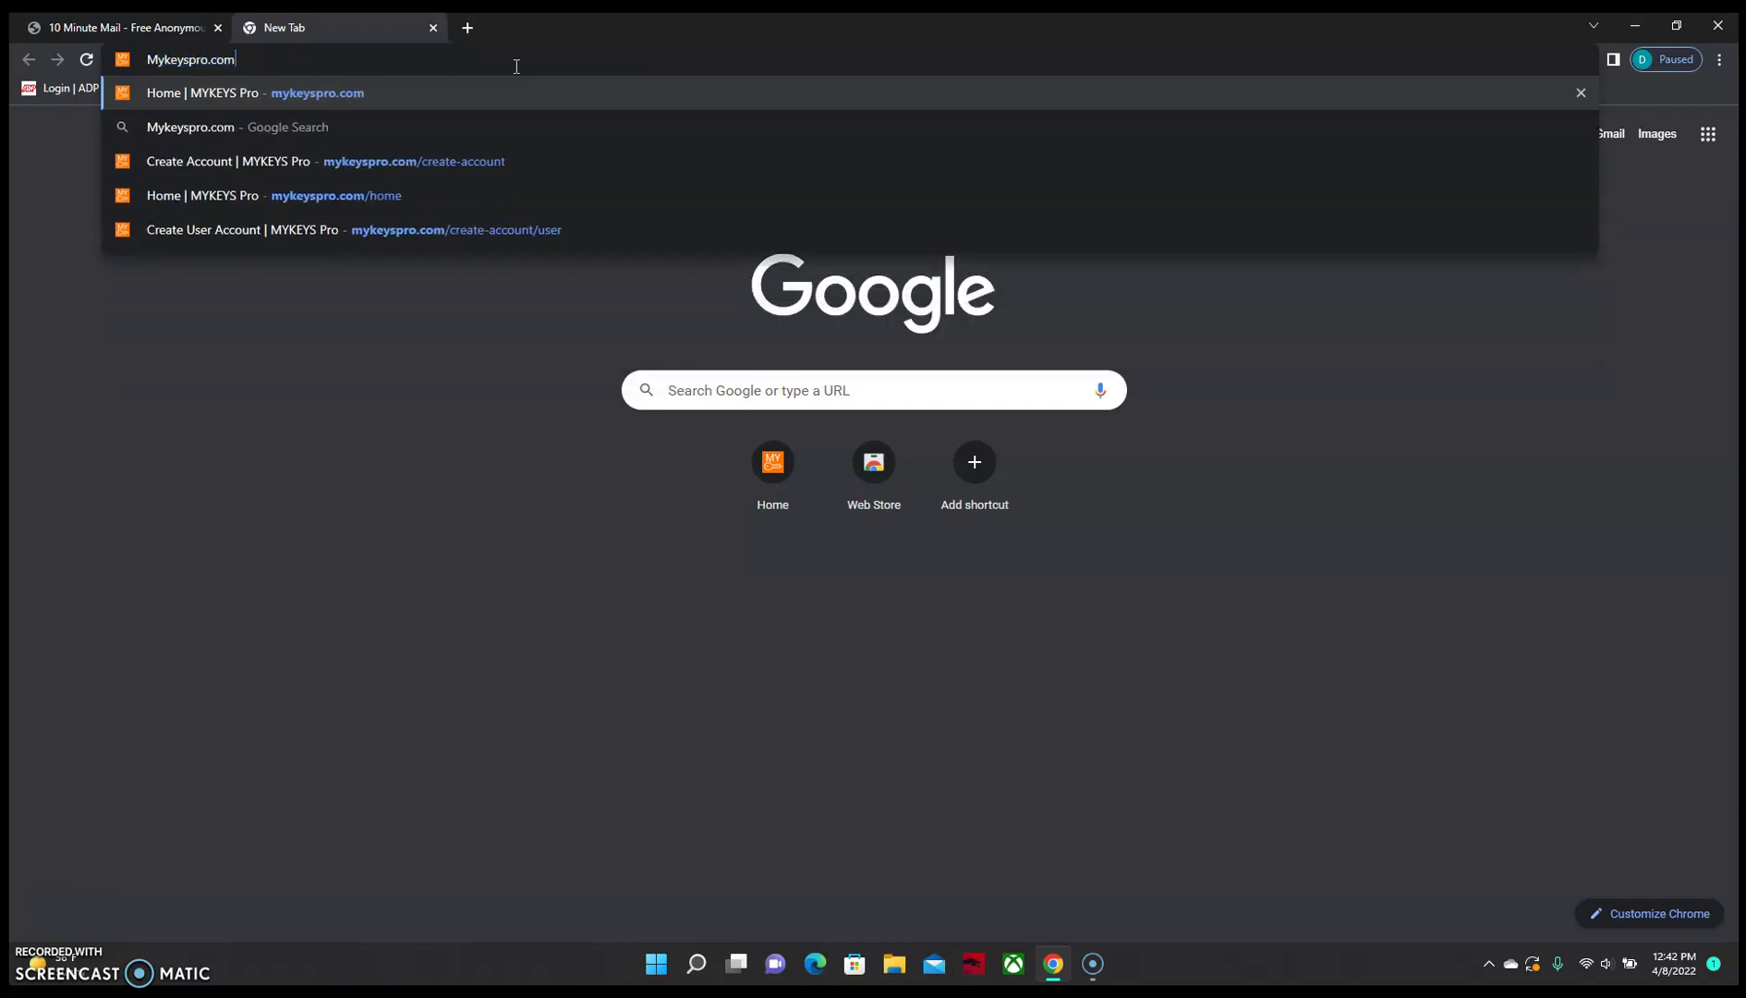
key(Return)
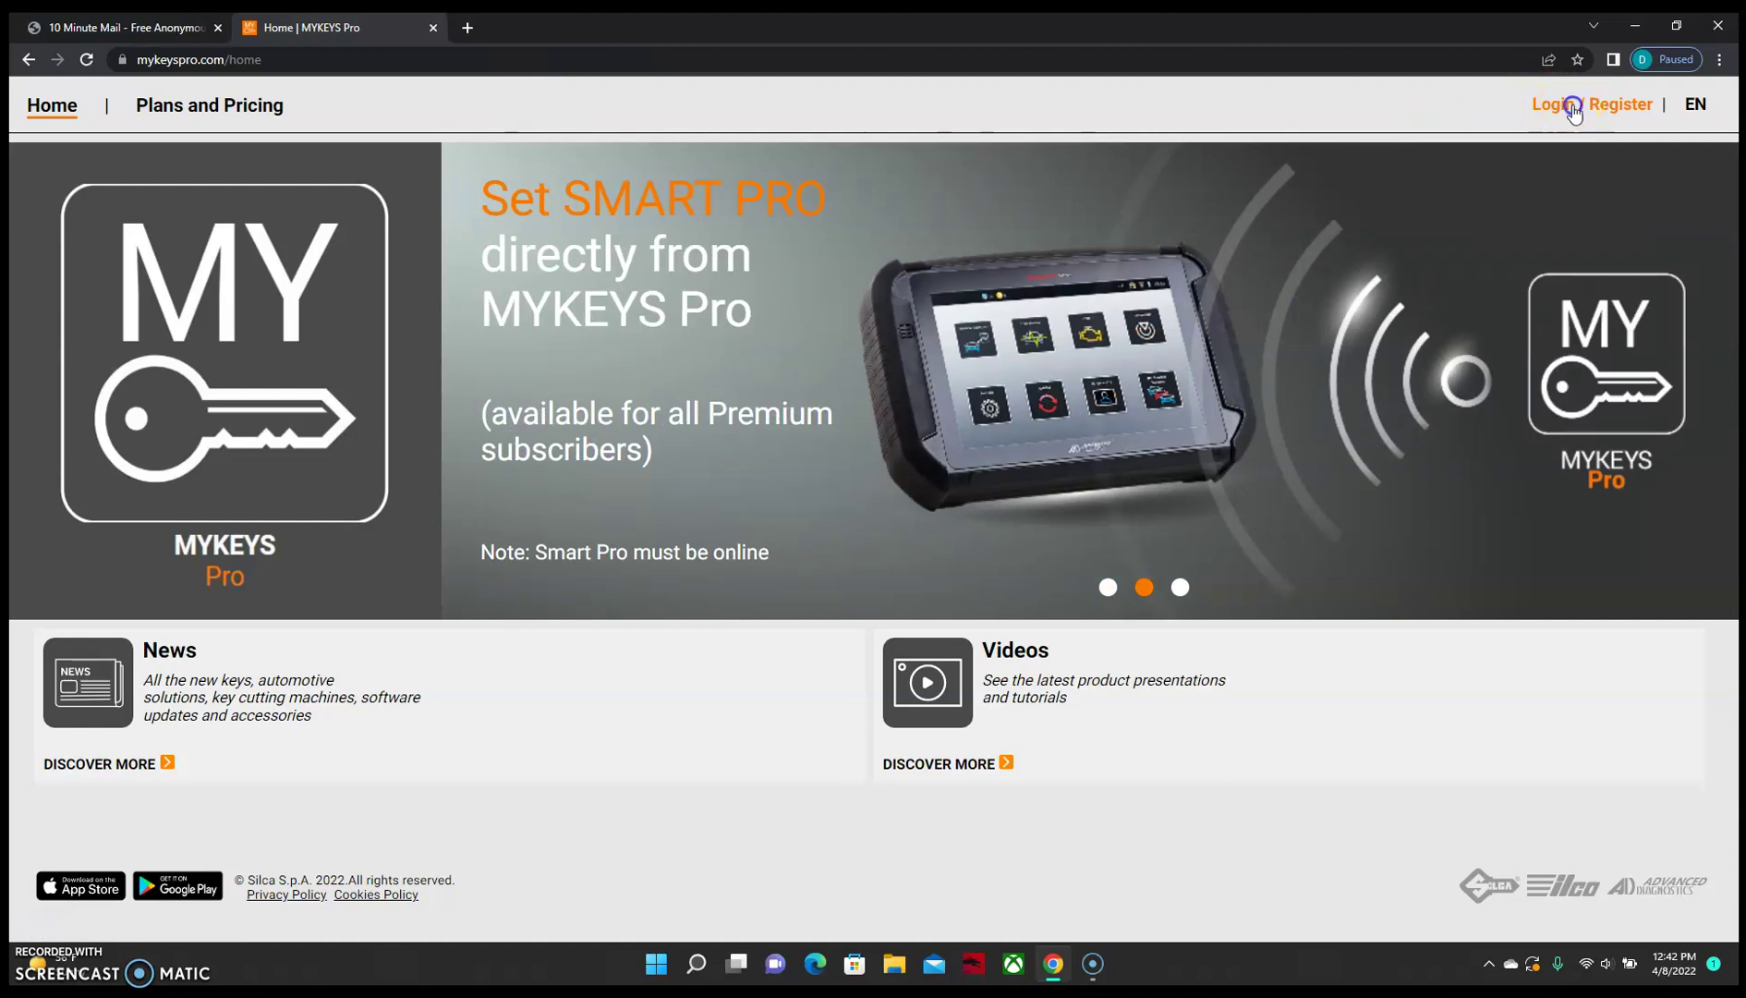
- From the MYKEYS Pro sign-in page, open the Create Account registration form
click(1572, 107)
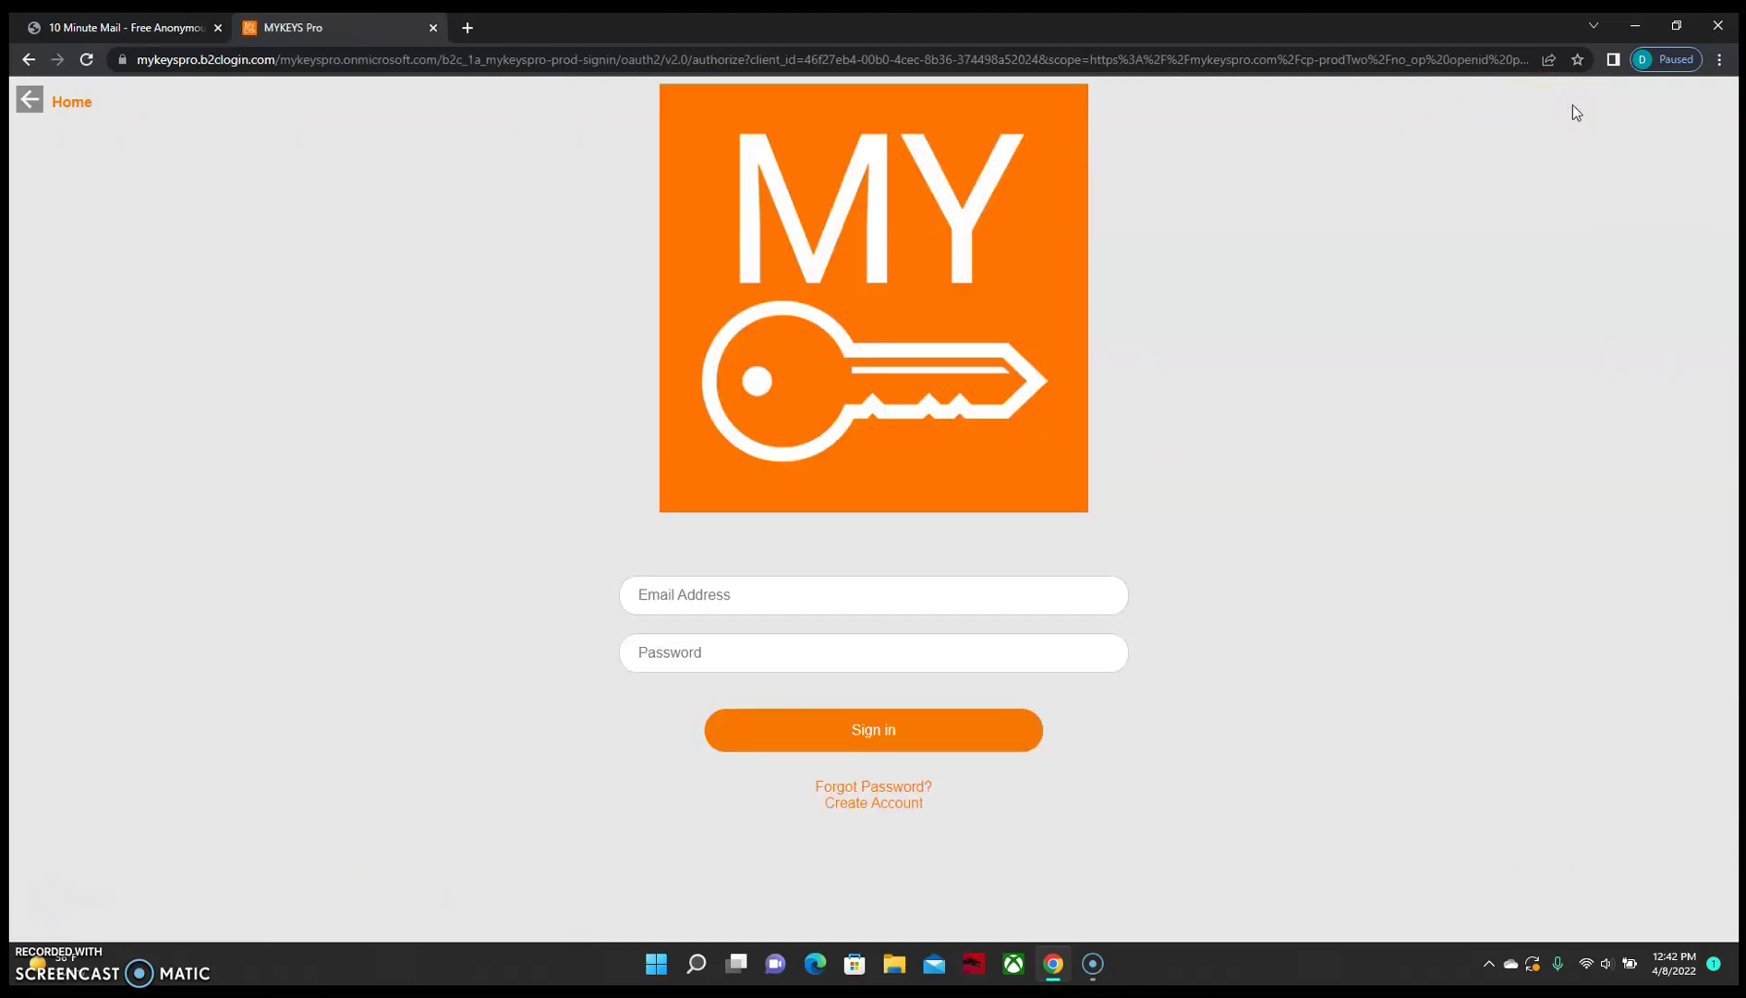
click(885, 317)
click(873, 806)
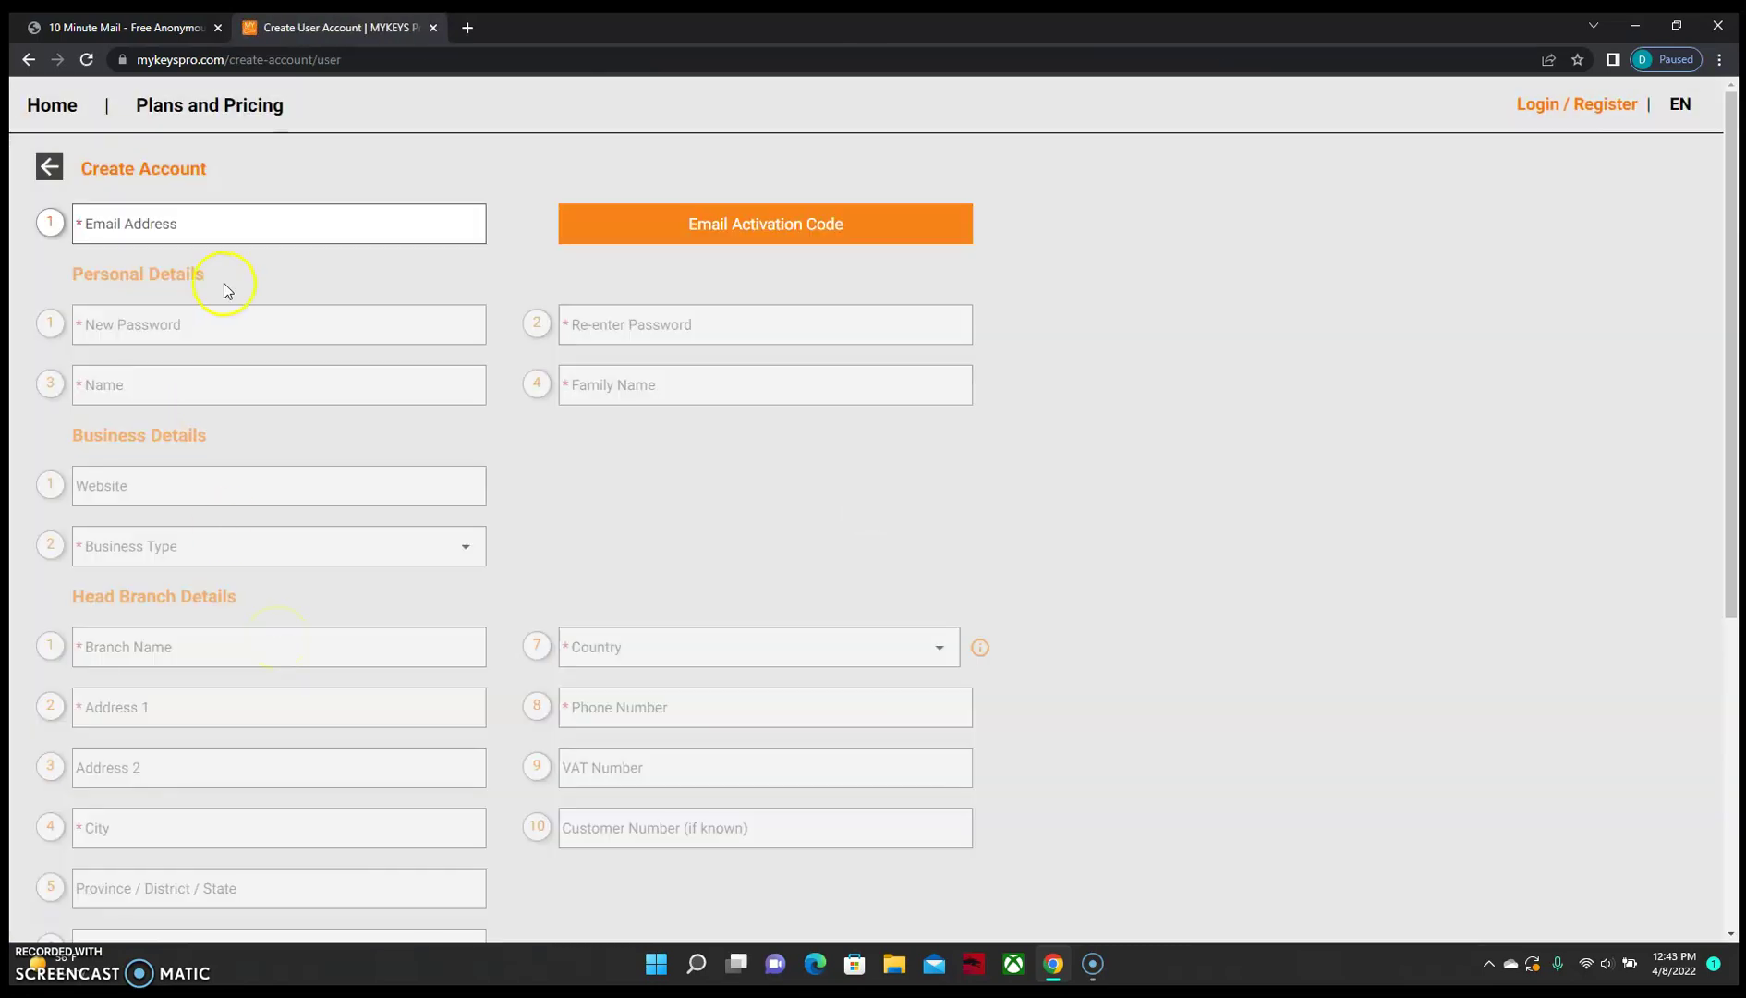
- Paste the disposable email address and request an activation code, then go to the temporary inbox
click(192, 229)
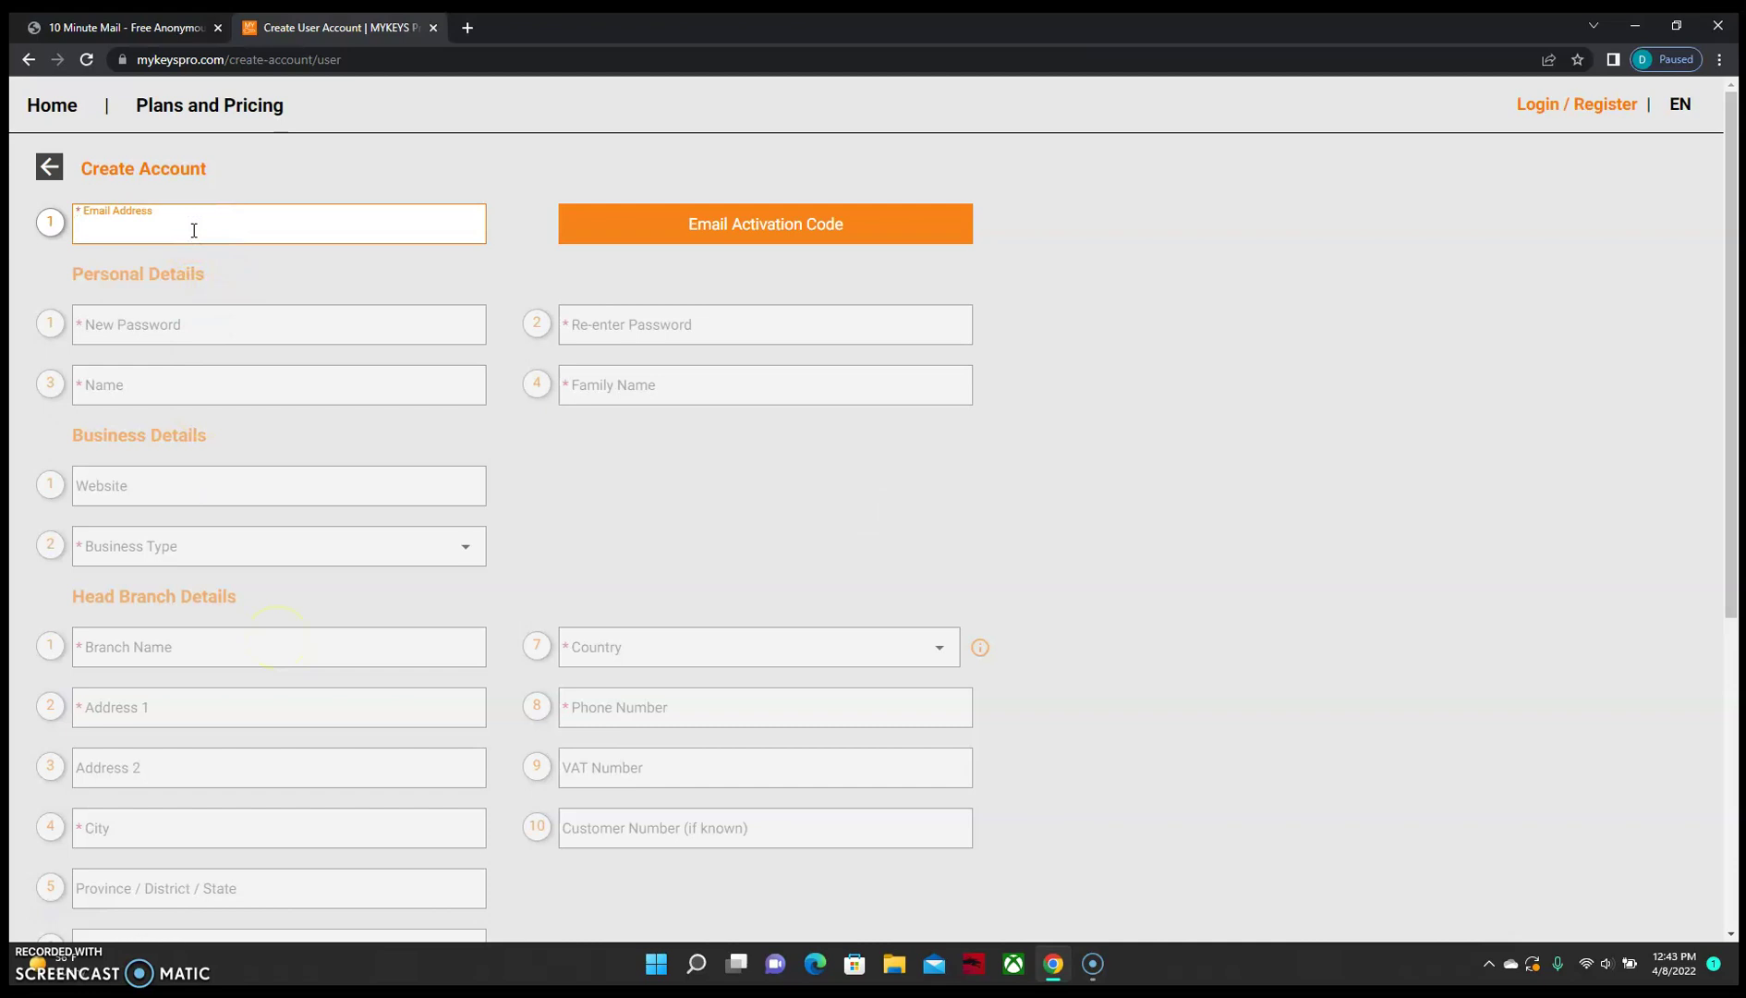
key(ctrl+v)
click(765, 218)
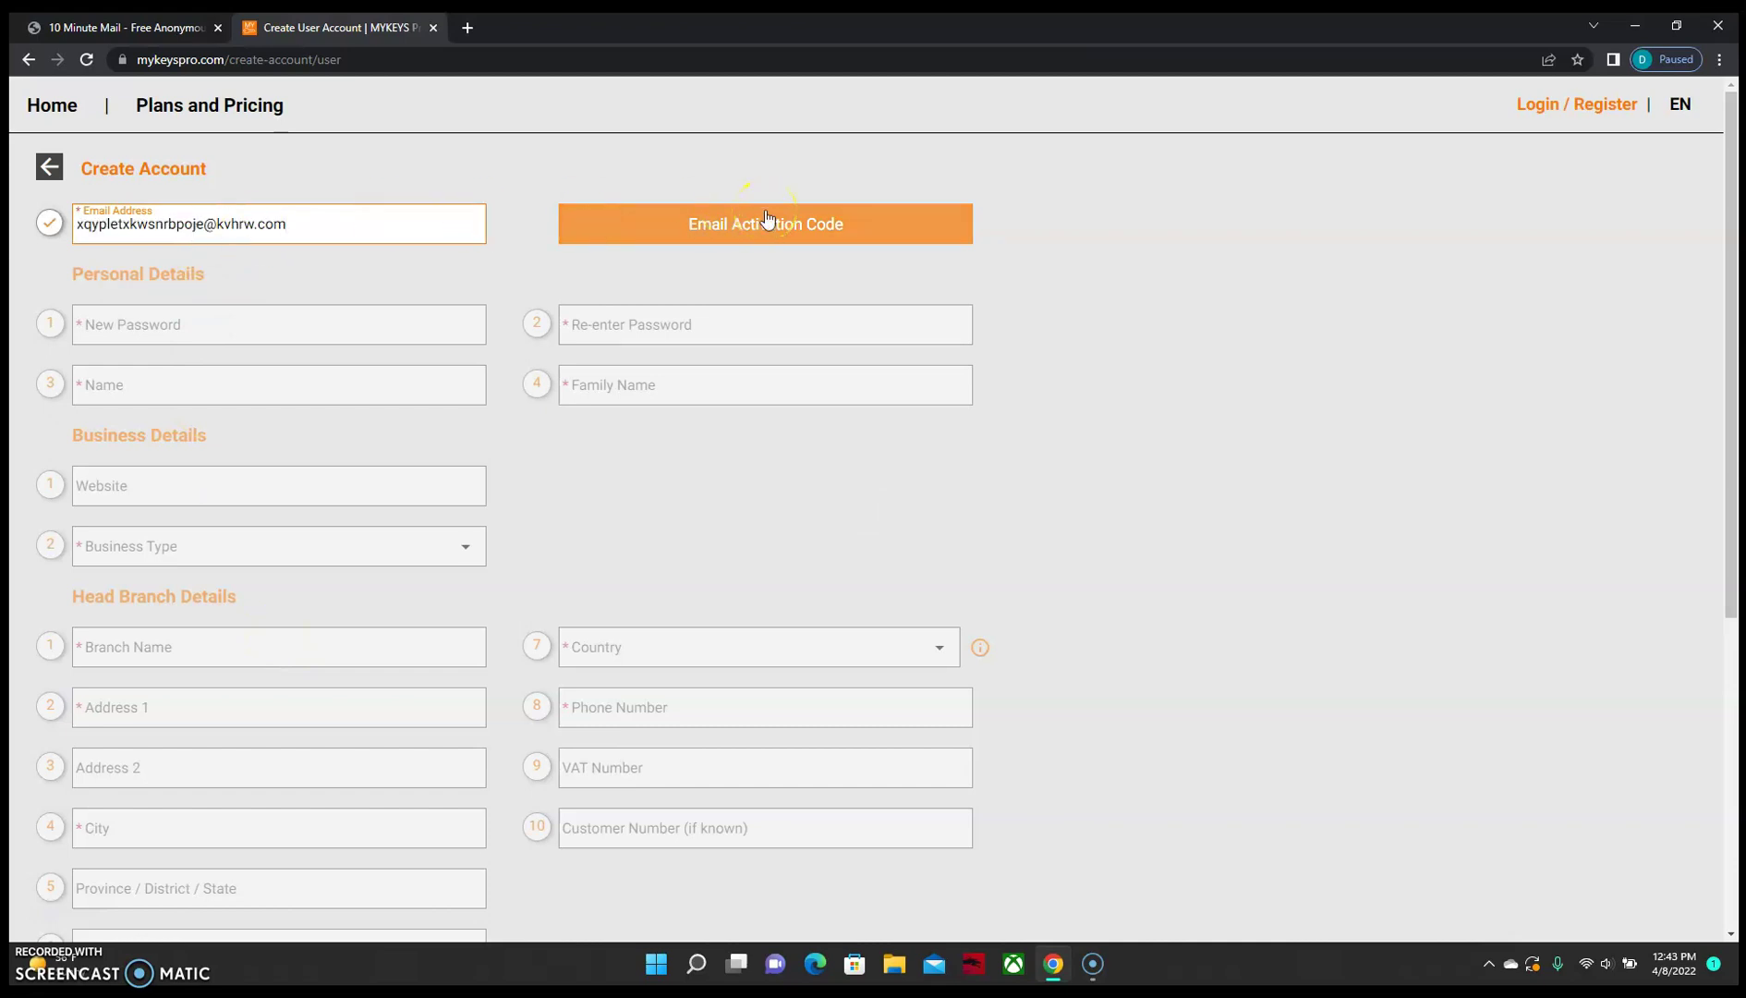
click(735, 230)
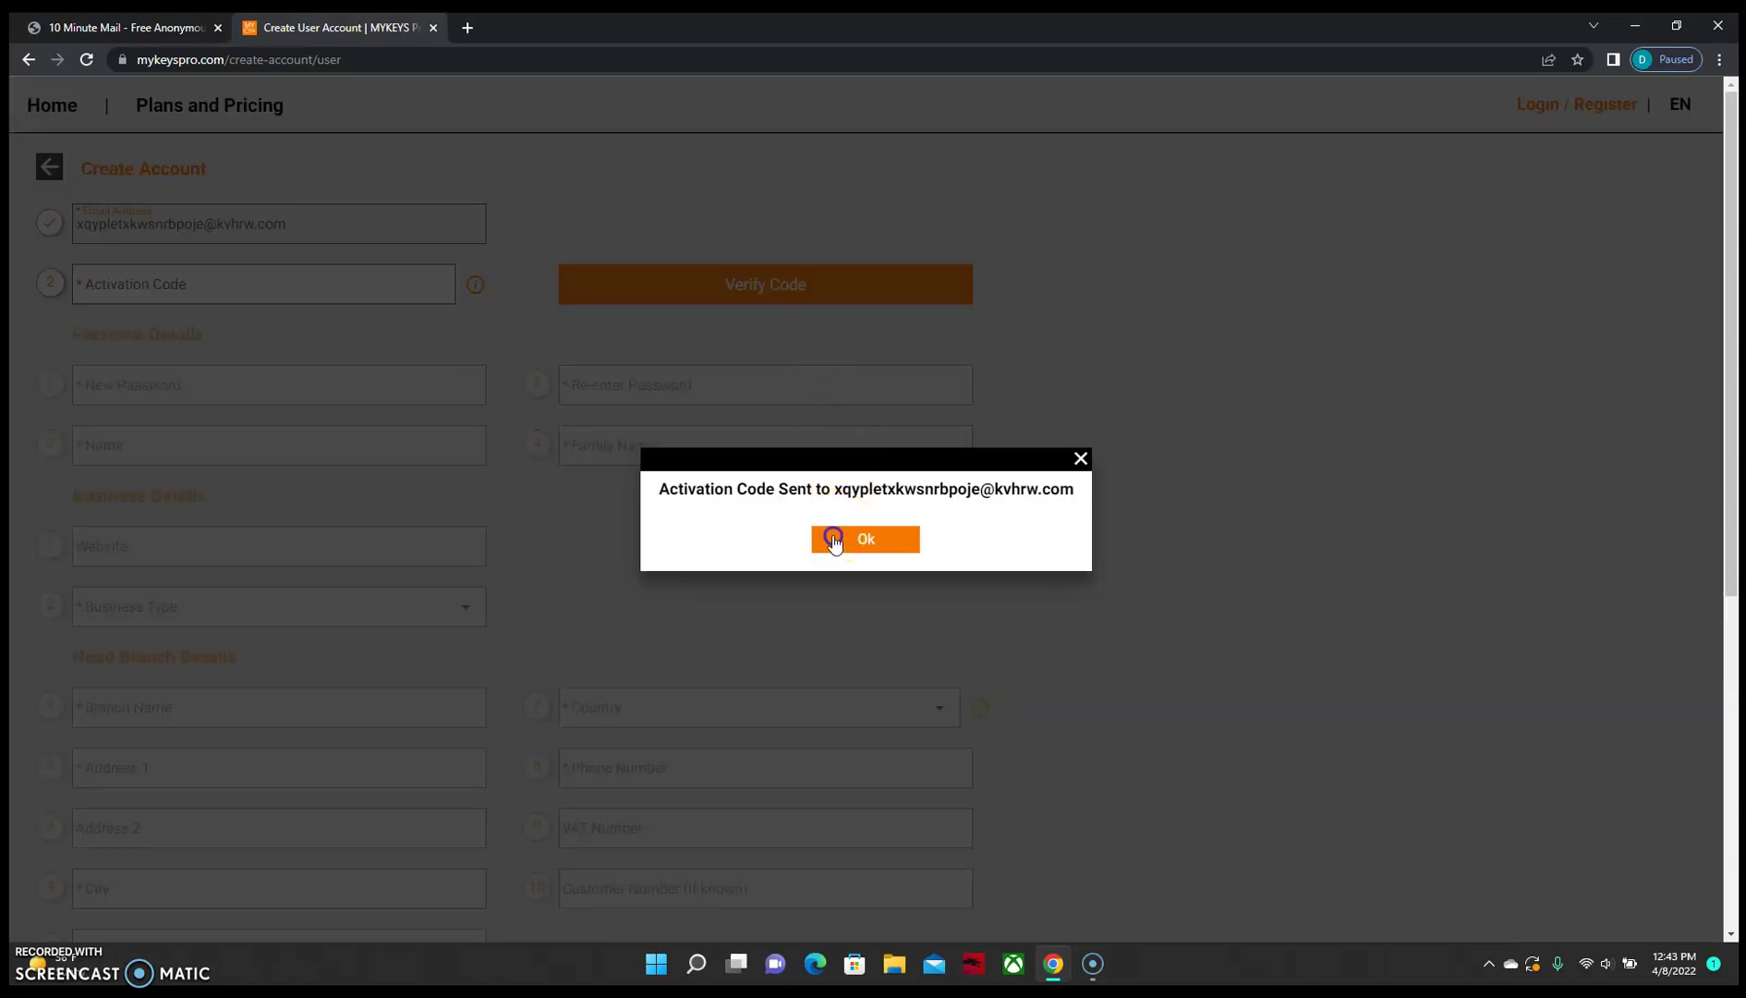
click(838, 538)
click(195, 294)
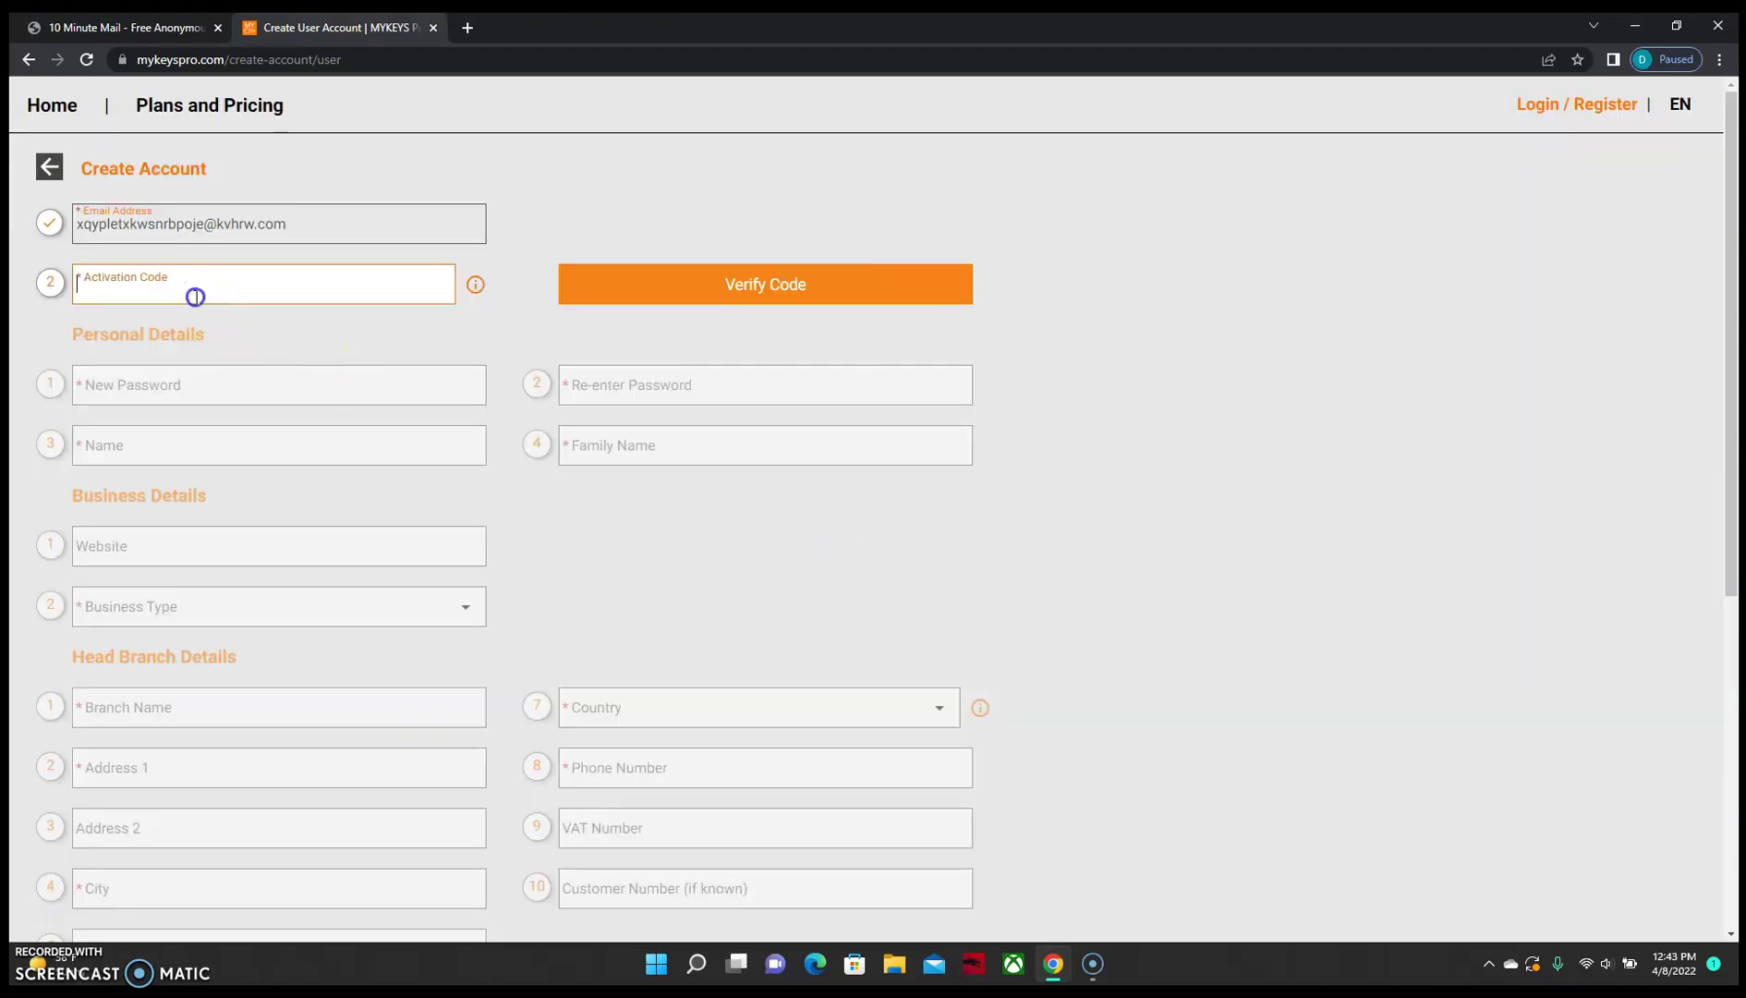
click(132, 29)
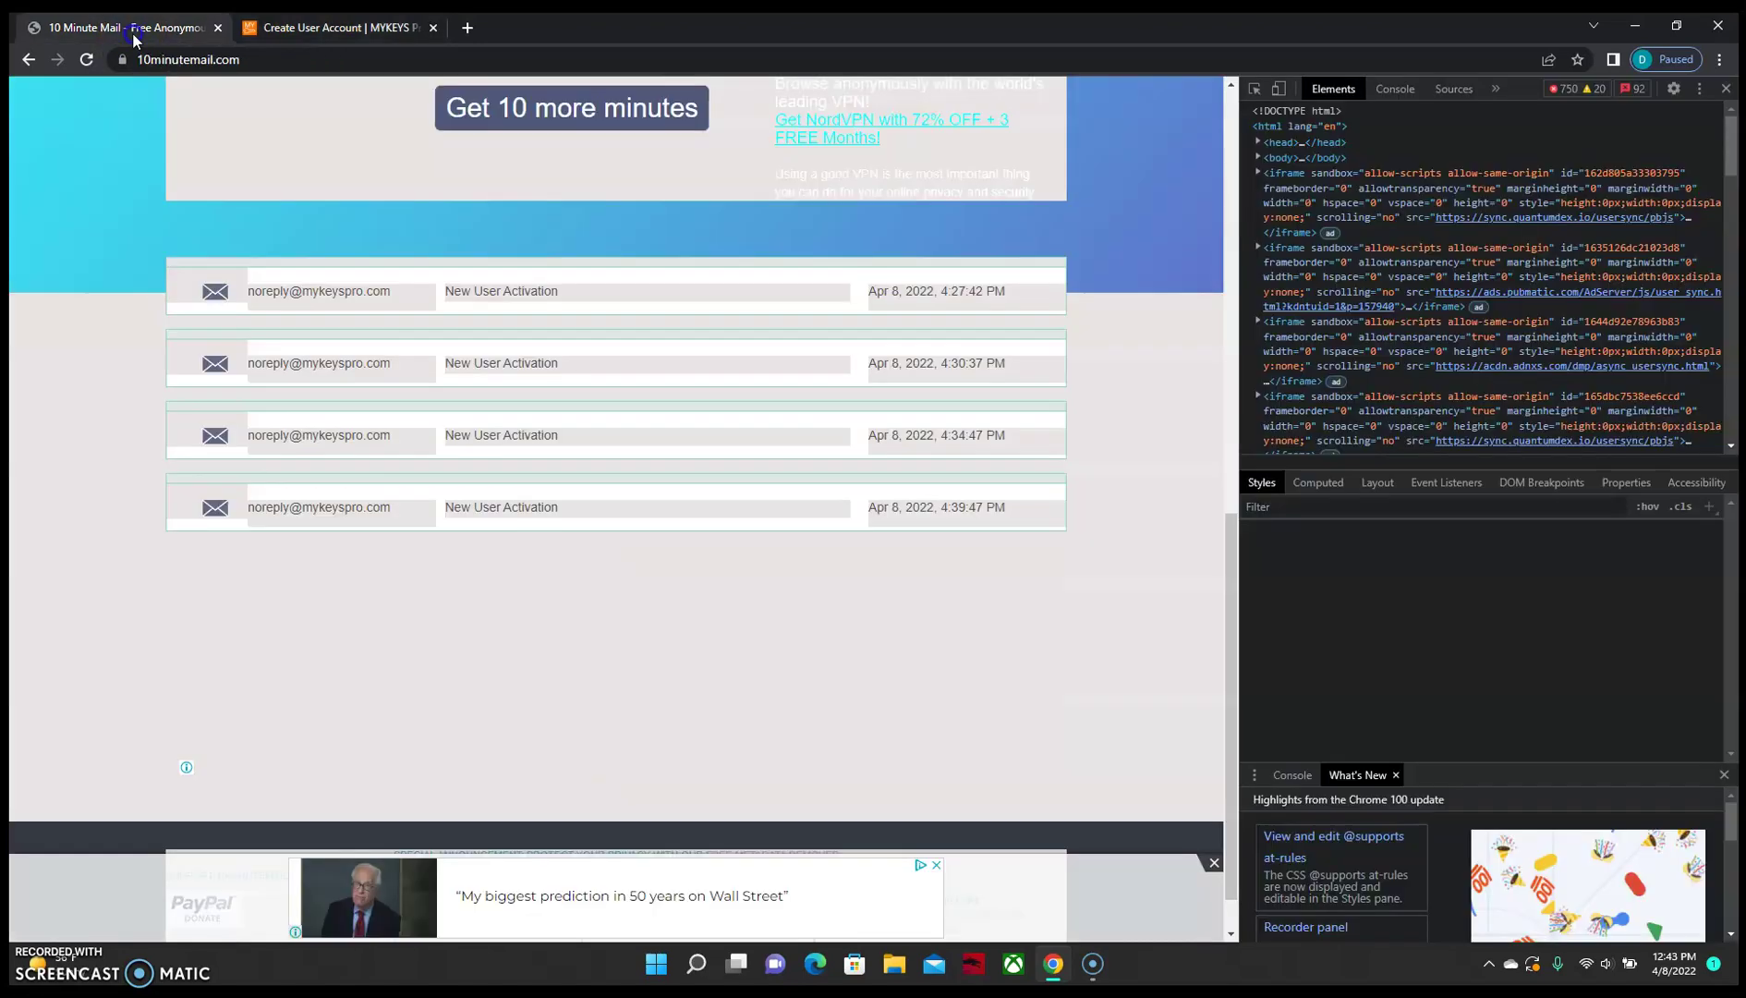
- Copy the activation code from the New User Activation email back to the registration form
click(486, 292)
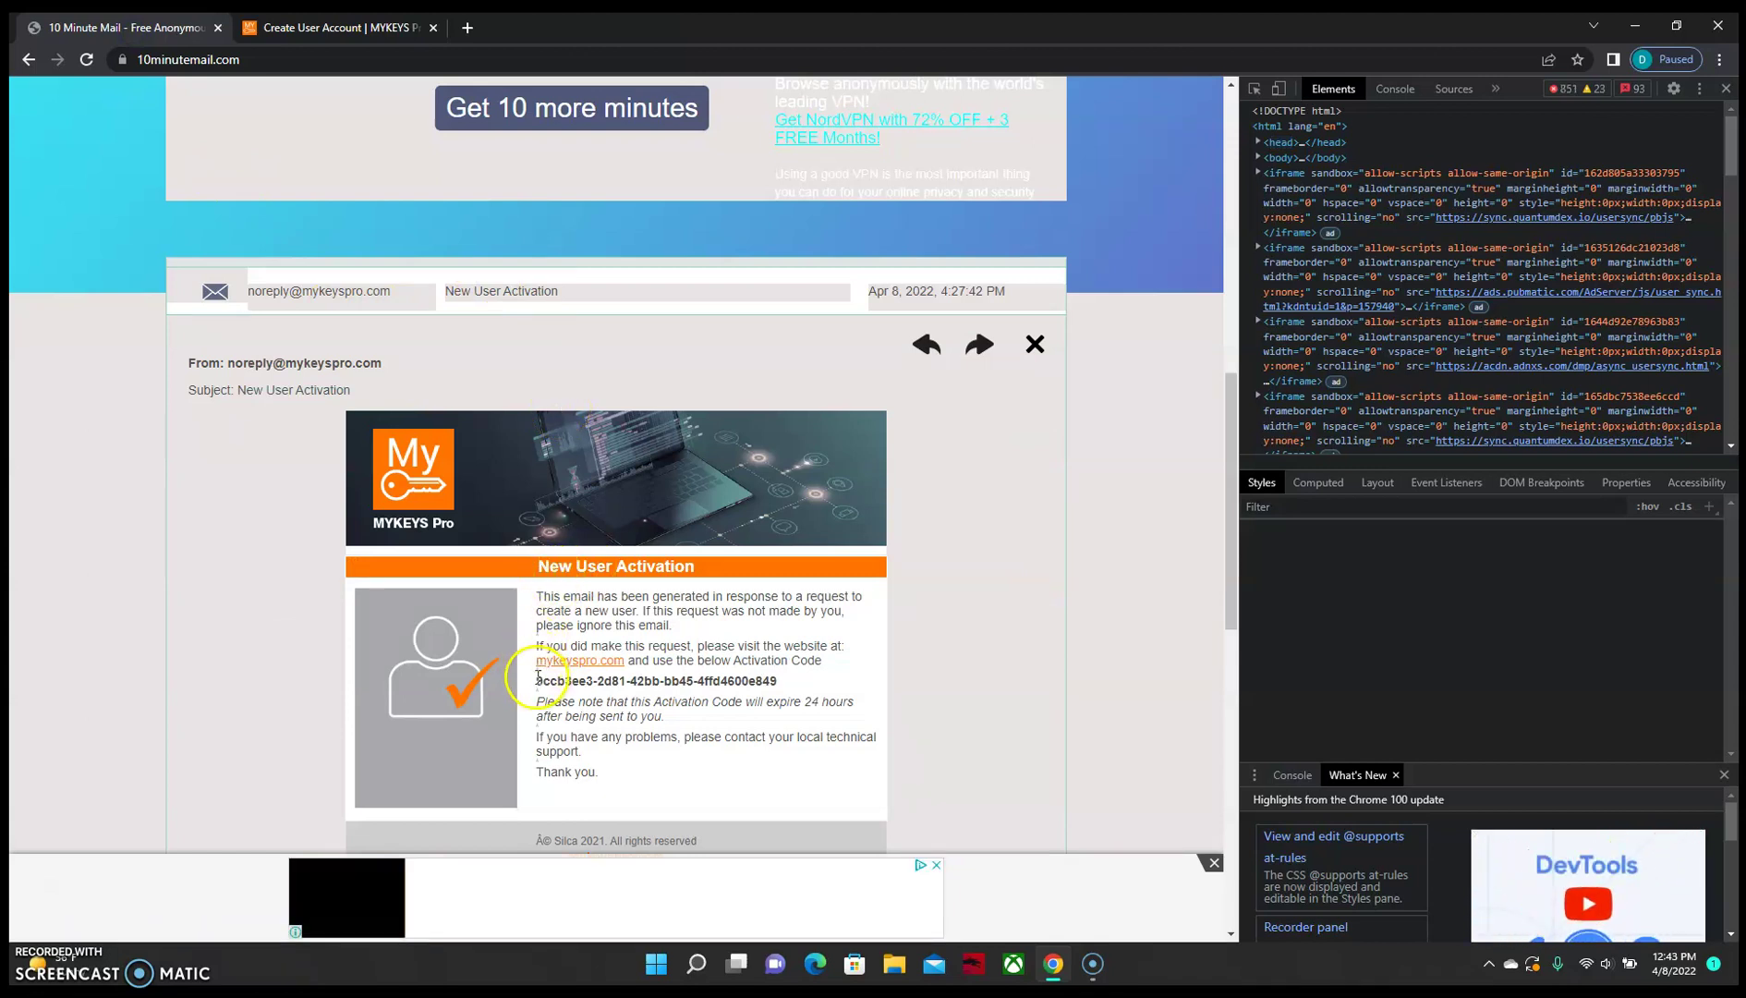
mouse_move(538, 681)
mouse_down()
mouse_move(768, 675)
mouse_move(565, 684)
mouse_up()
key(ctrl+c)
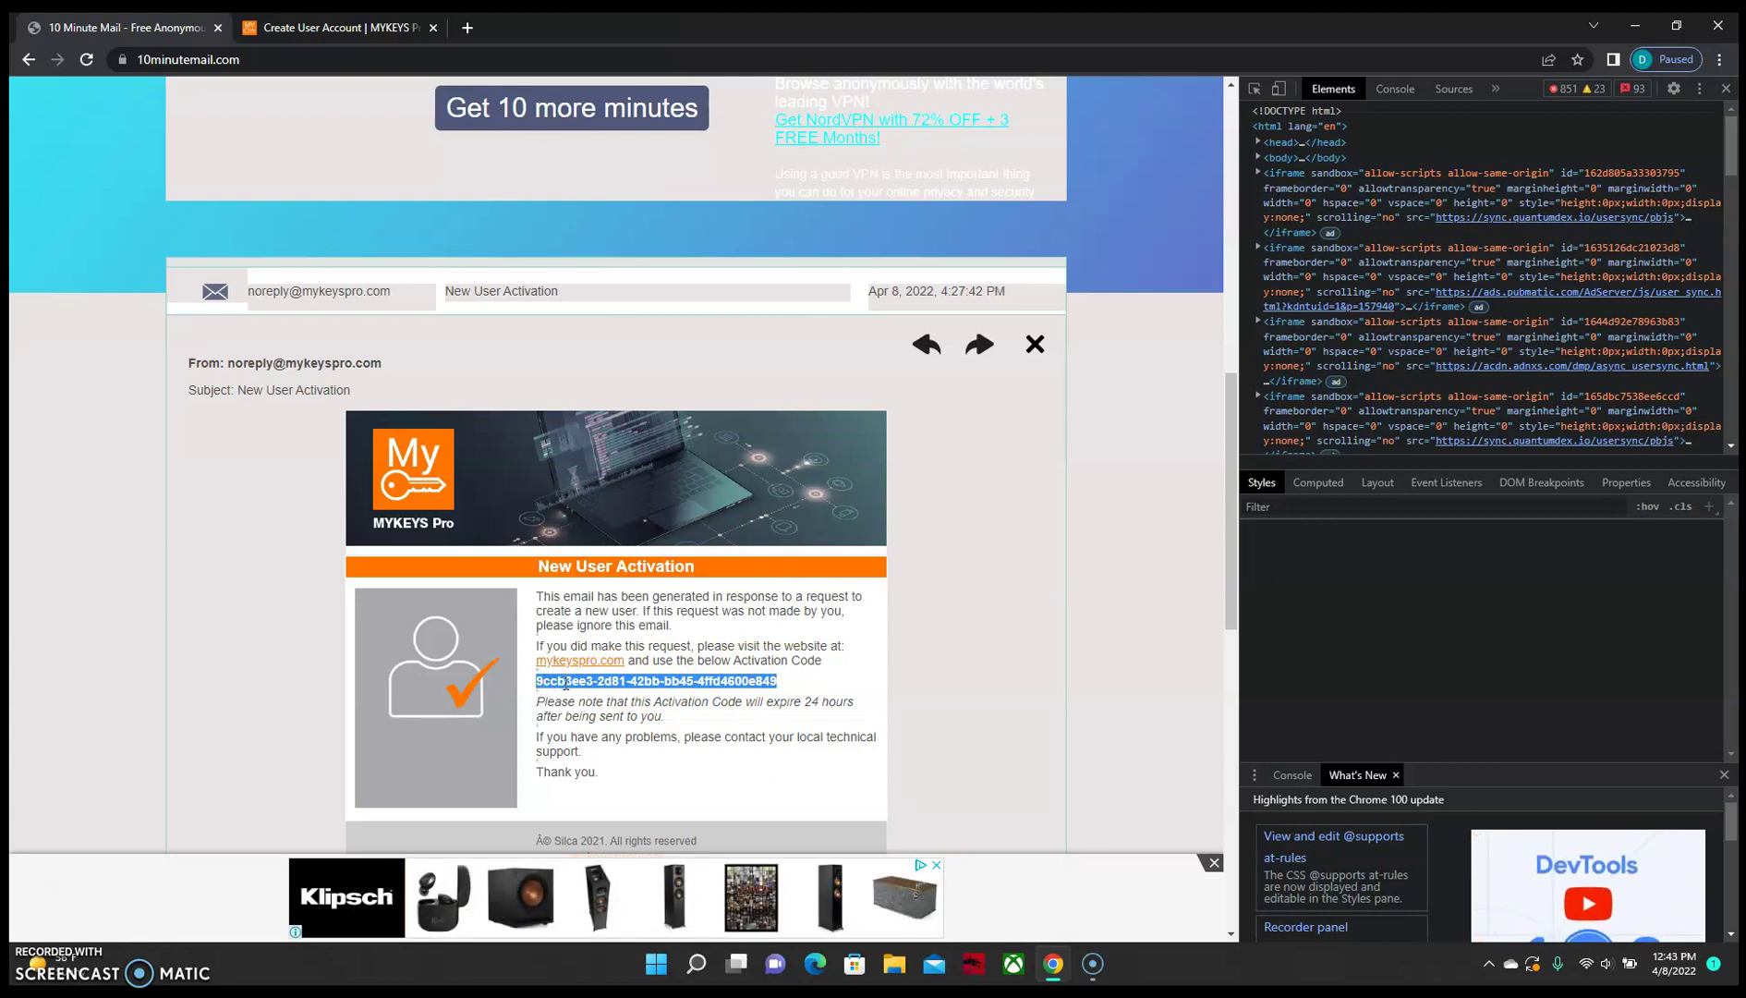
click(298, 29)
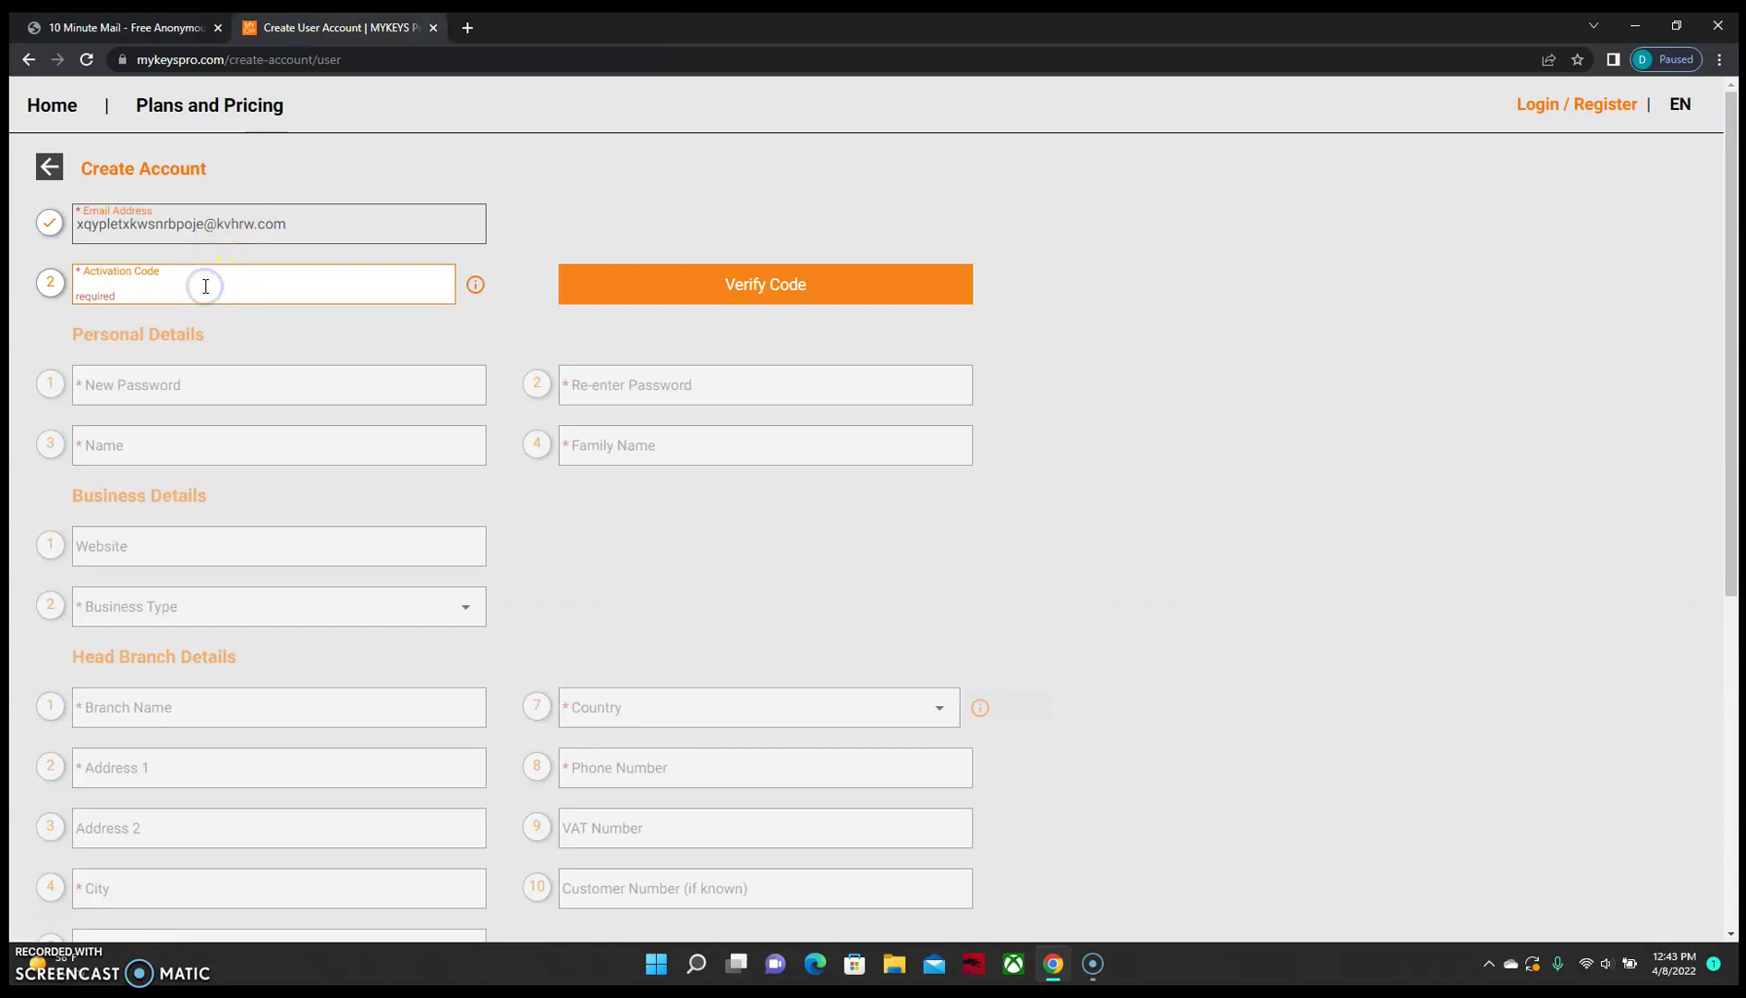
- Paste and verify the activation code, then enter and confirm the new password
key(ctrl+v)
click(722, 282)
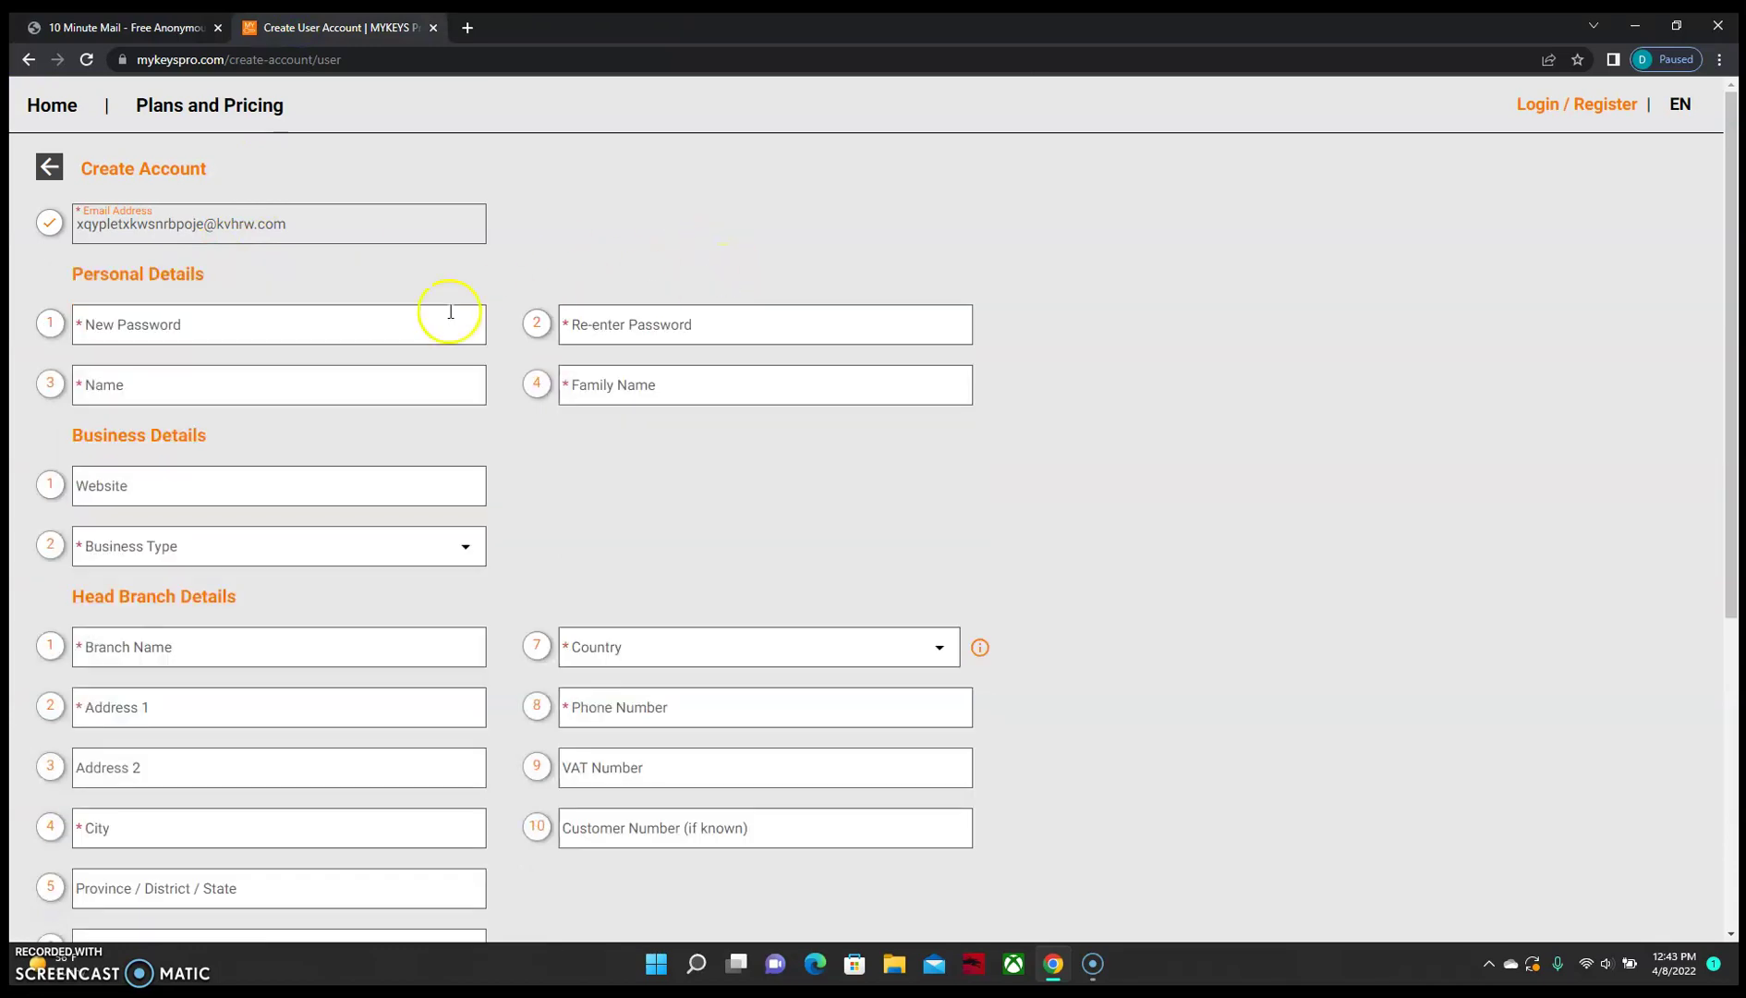
click(348, 322)
click(348, 321)
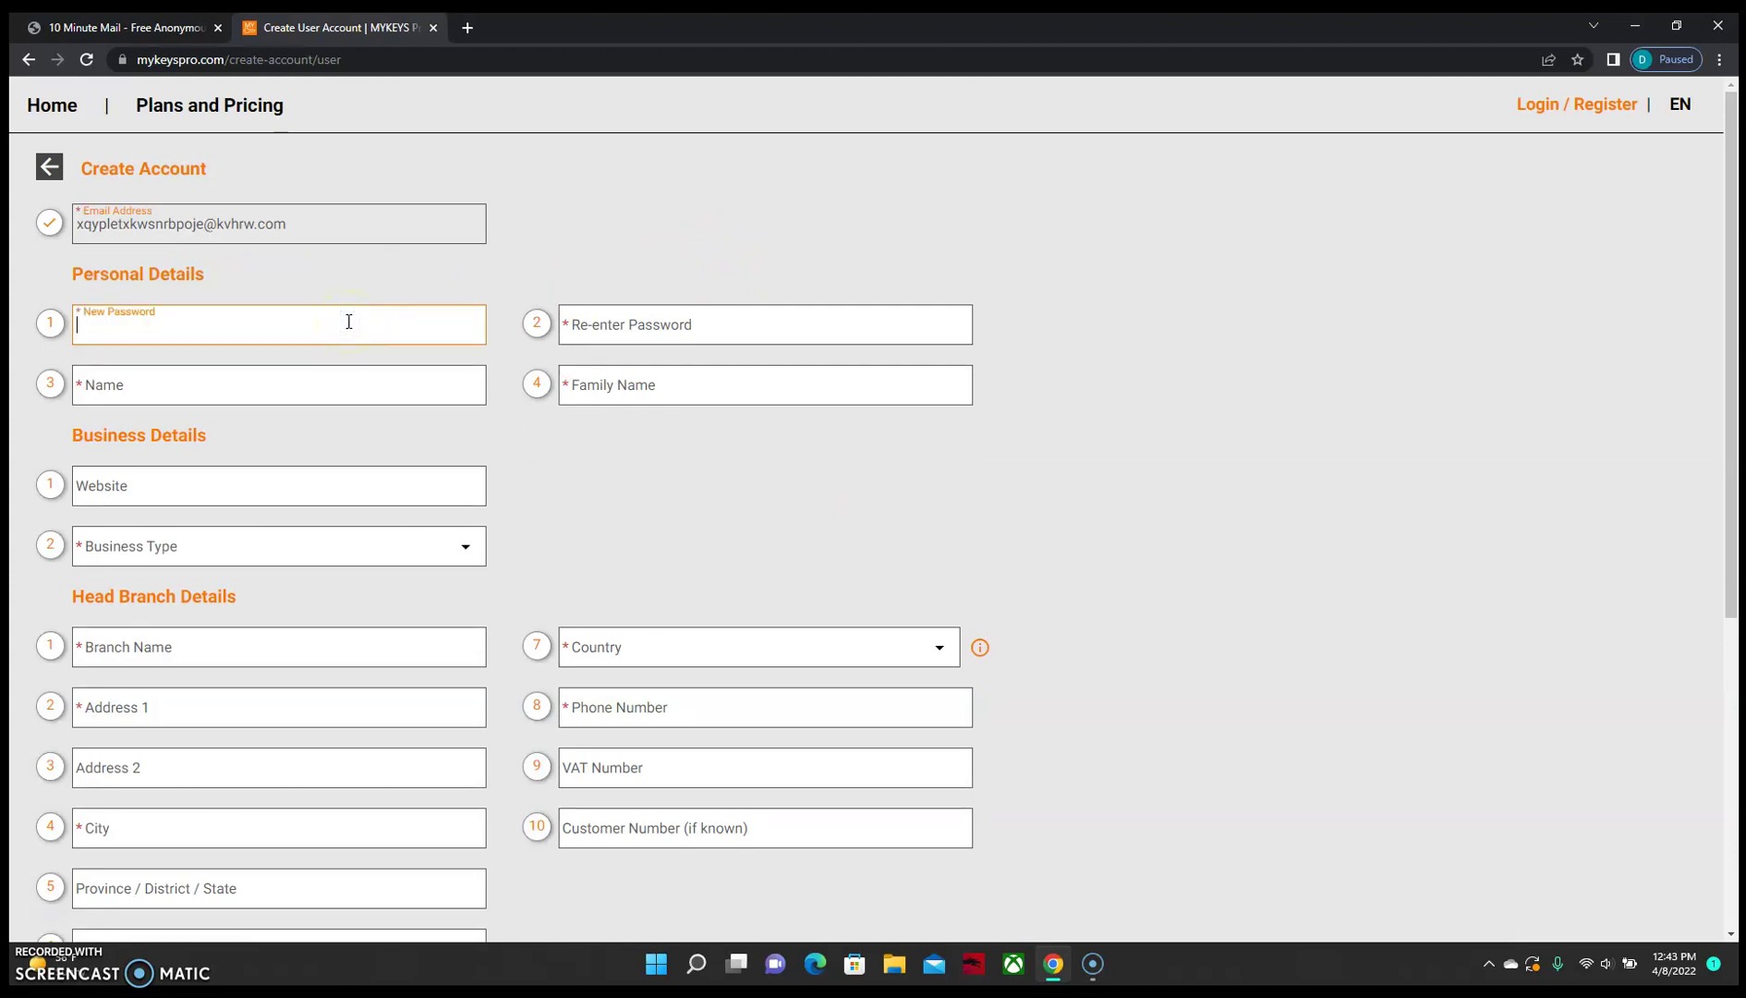
click(635, 326)
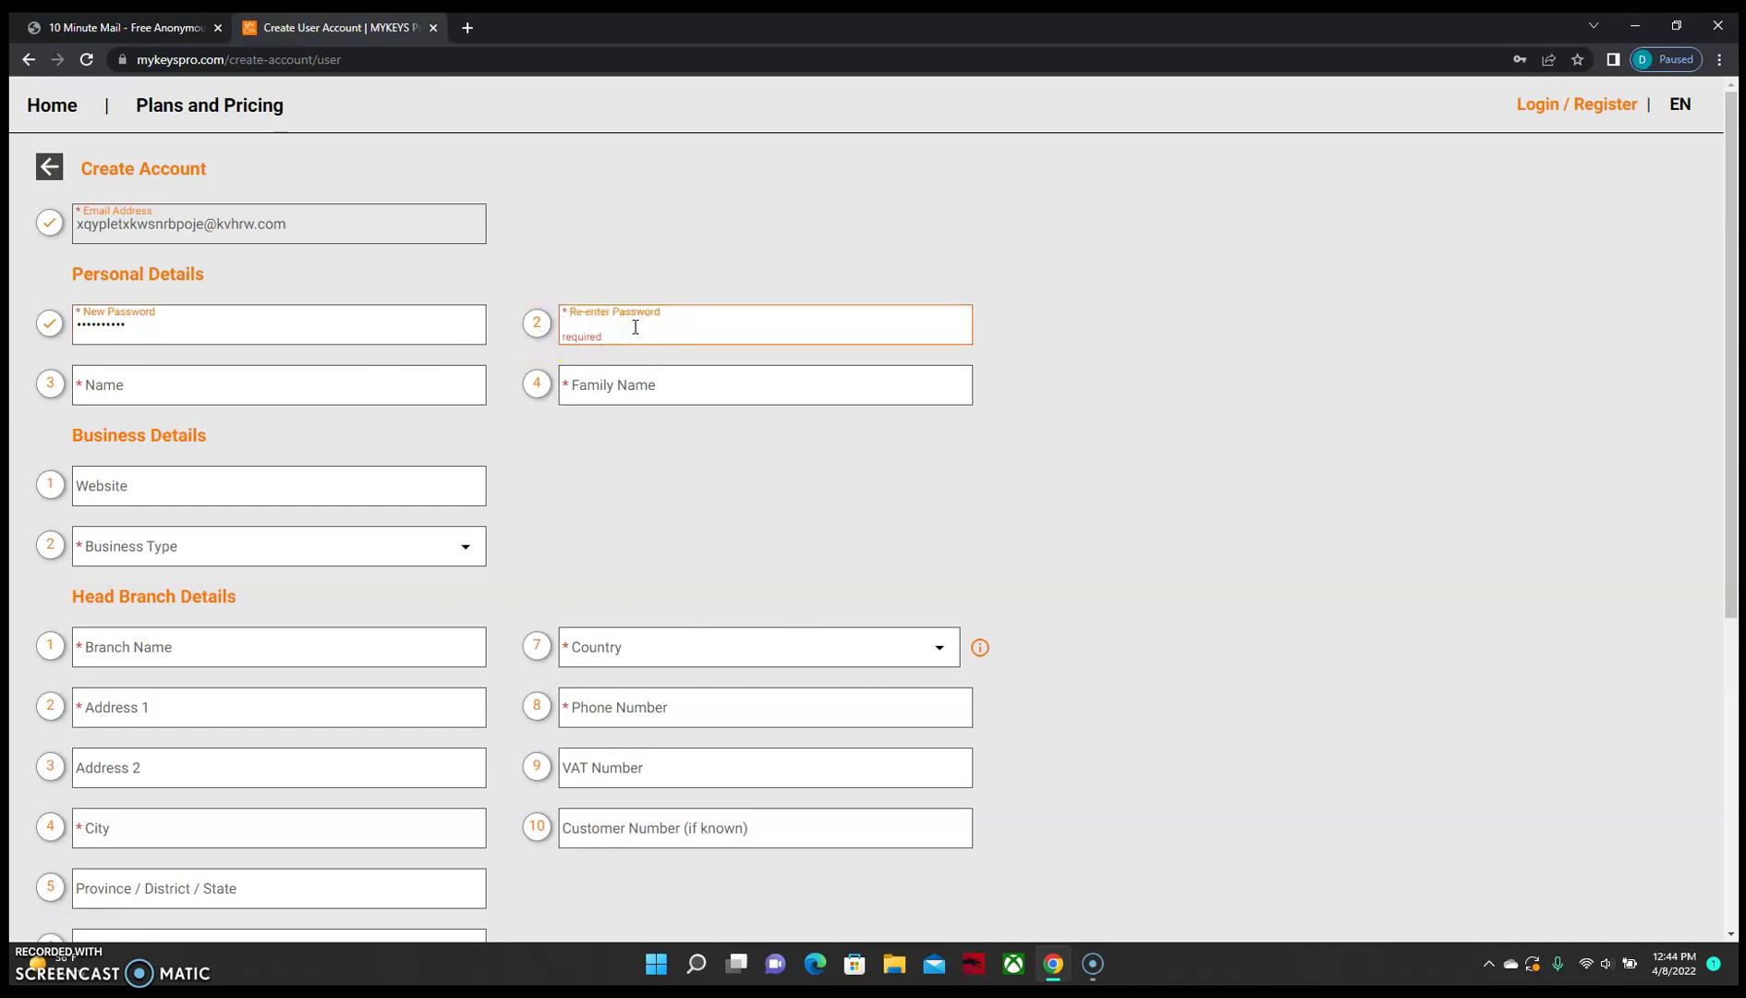
text(•••••••••)
- Fill in the account holder's first name and family name
click(387, 388)
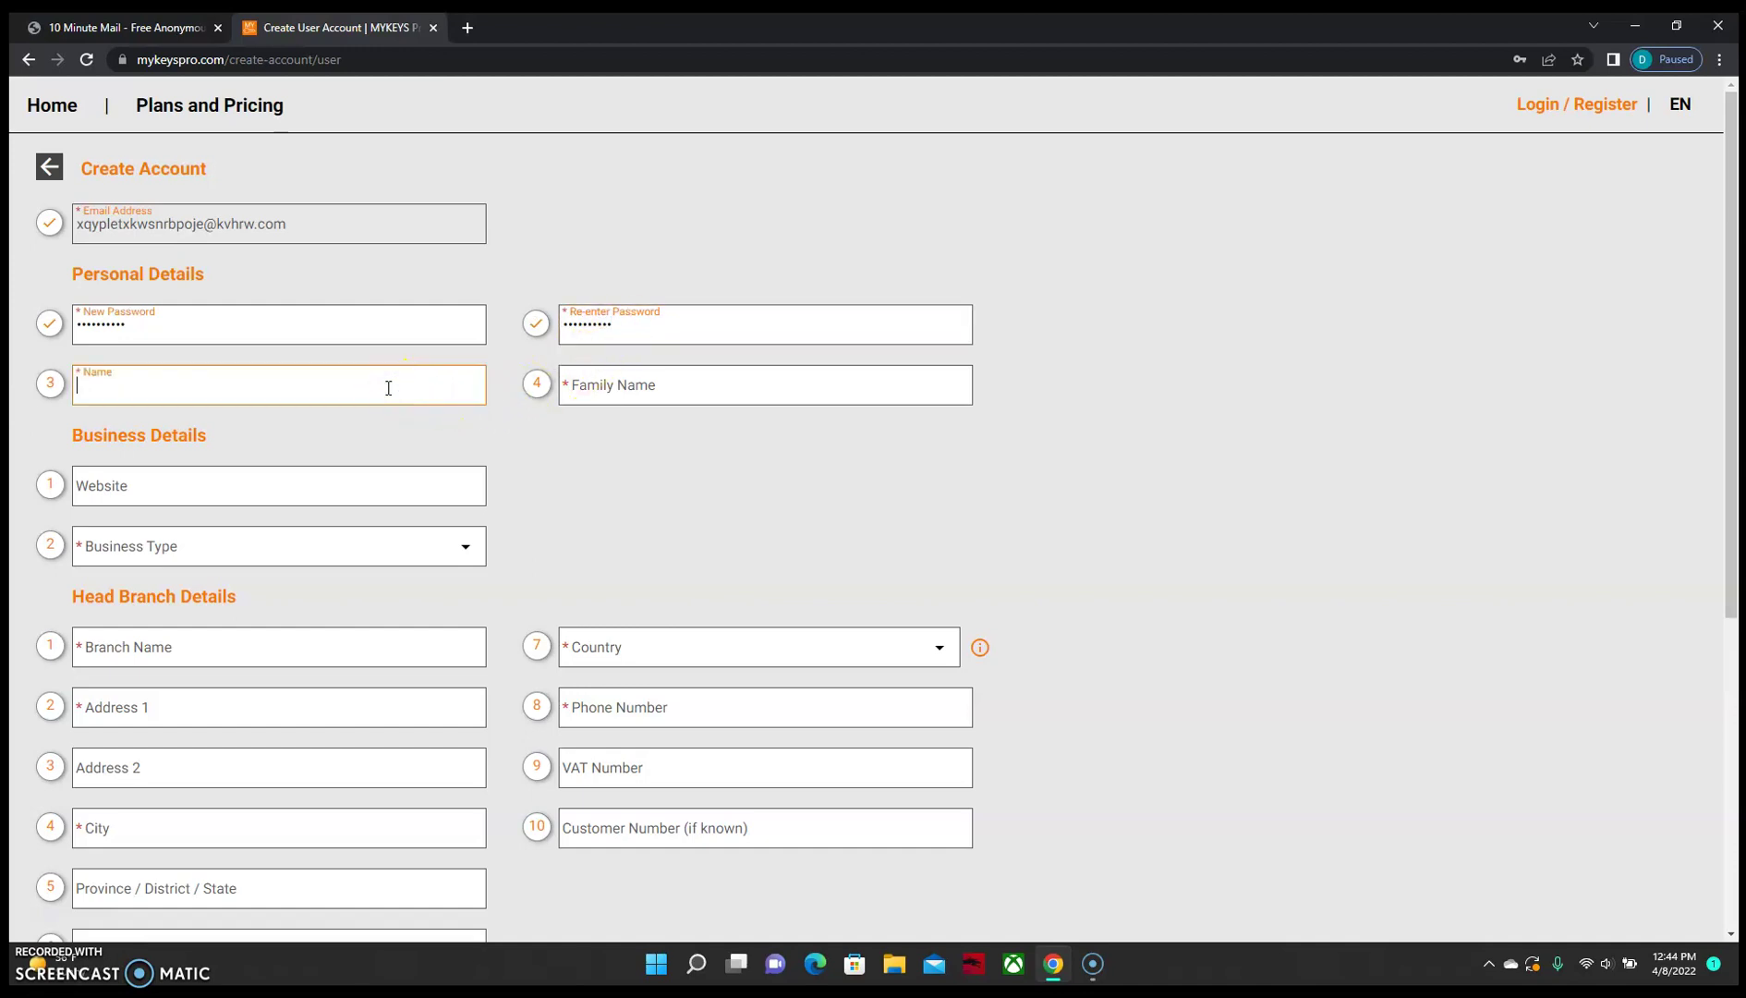
click(630, 388)
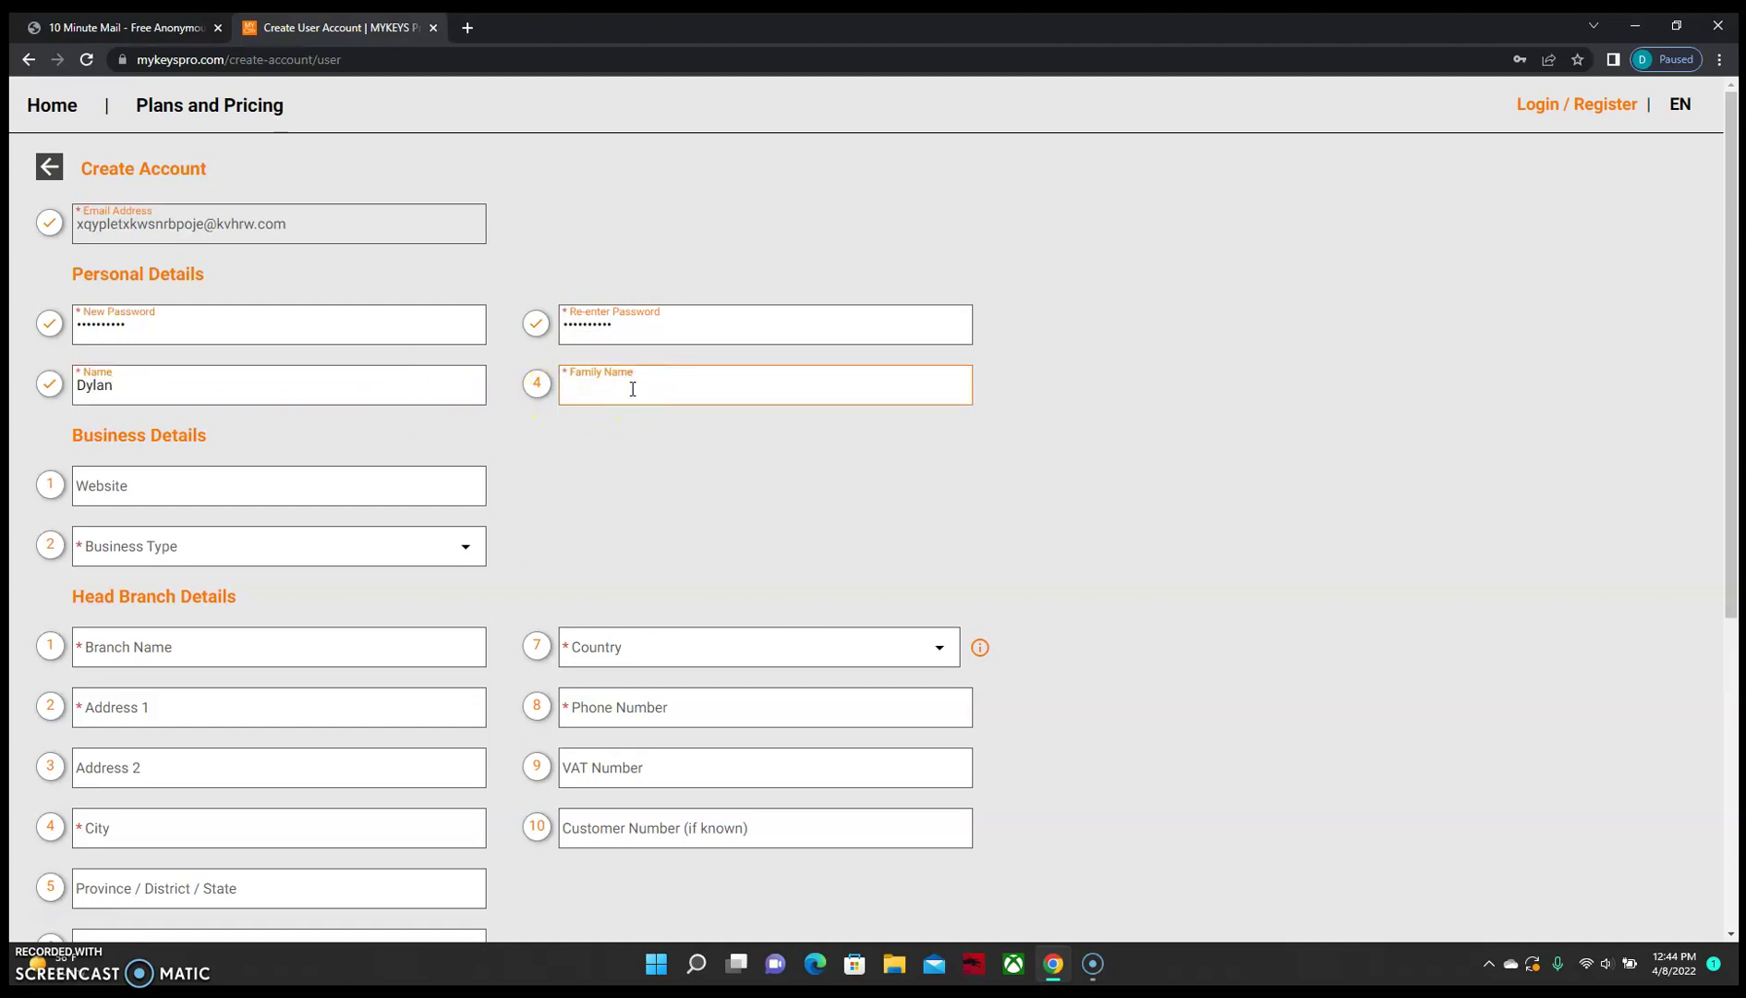
- Choose Locksmith as business type, name the branch Advanced Diagnostics, and enter its street address
scroll(718, 550, down, 2)
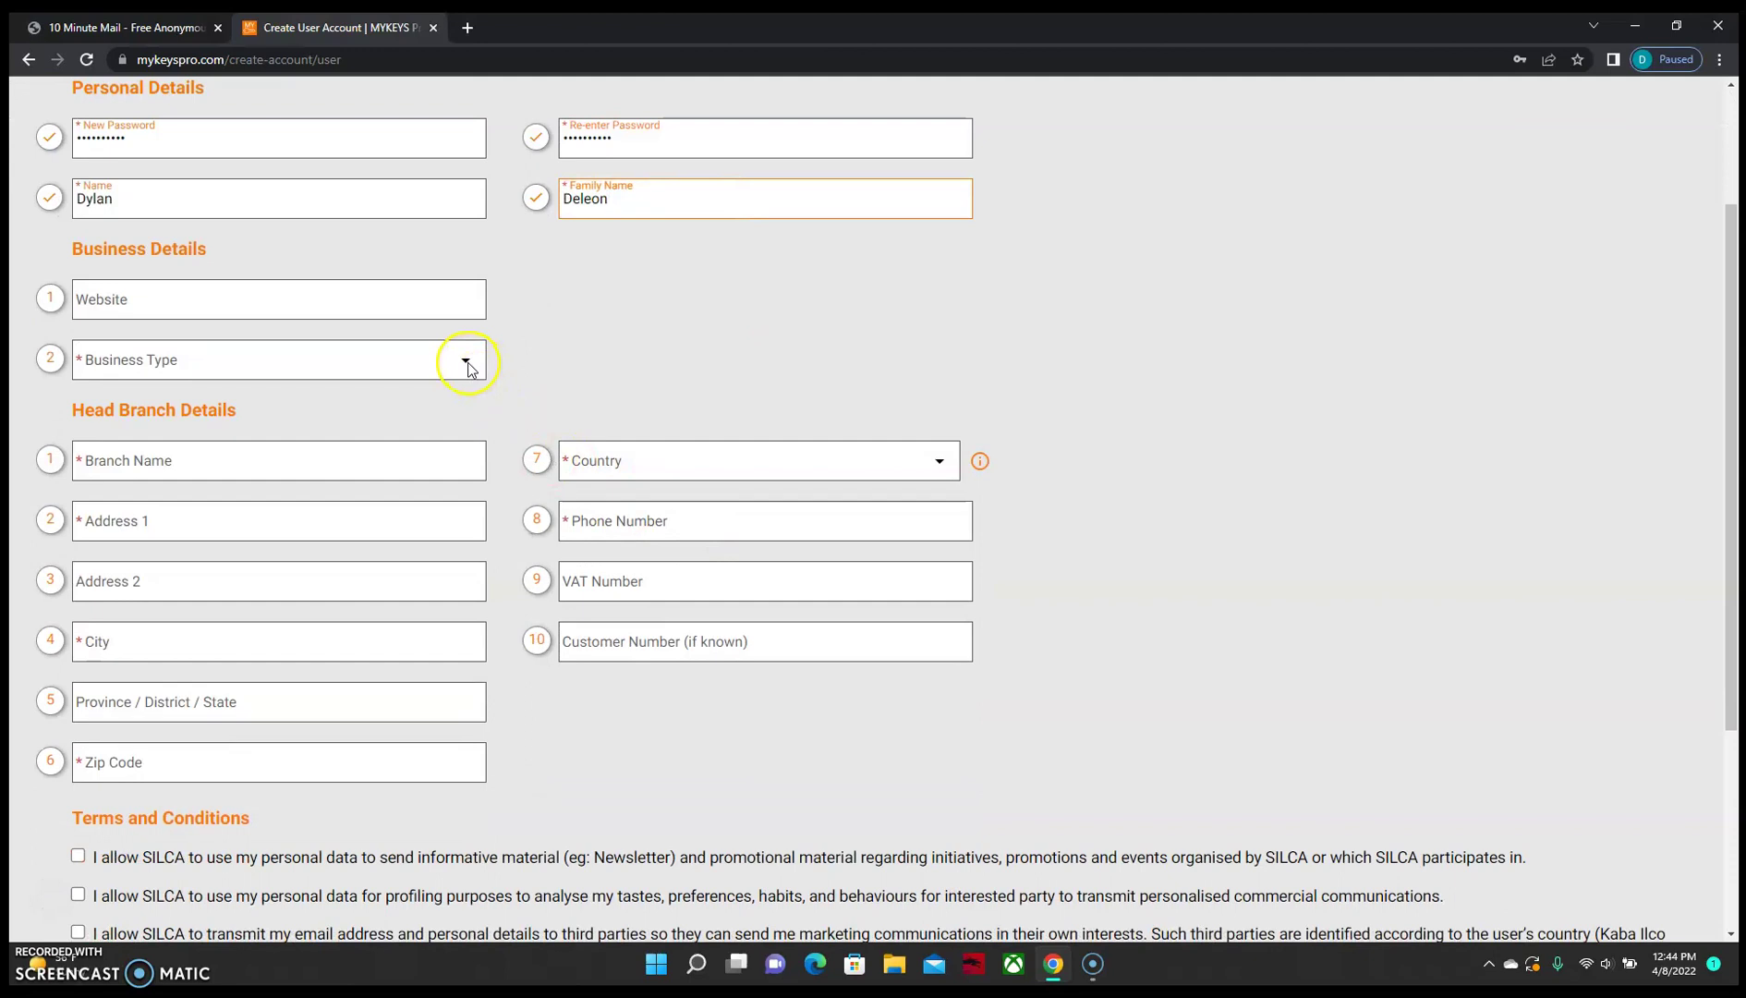
click(466, 361)
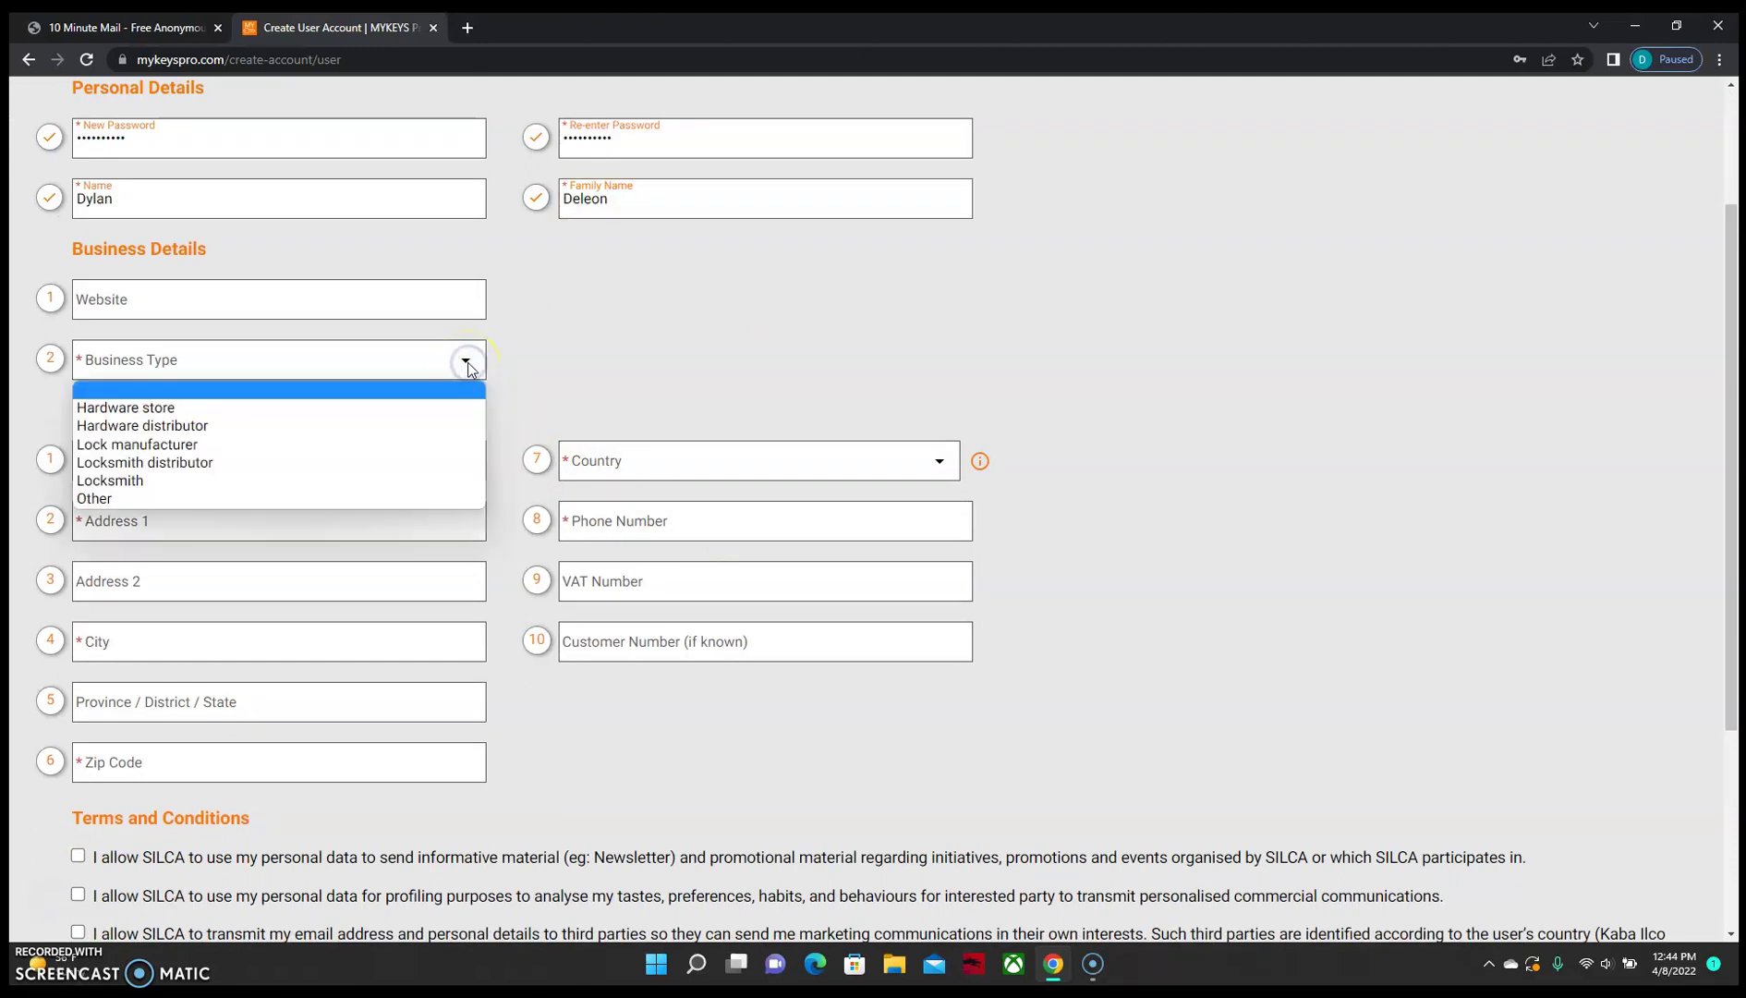
click(334, 485)
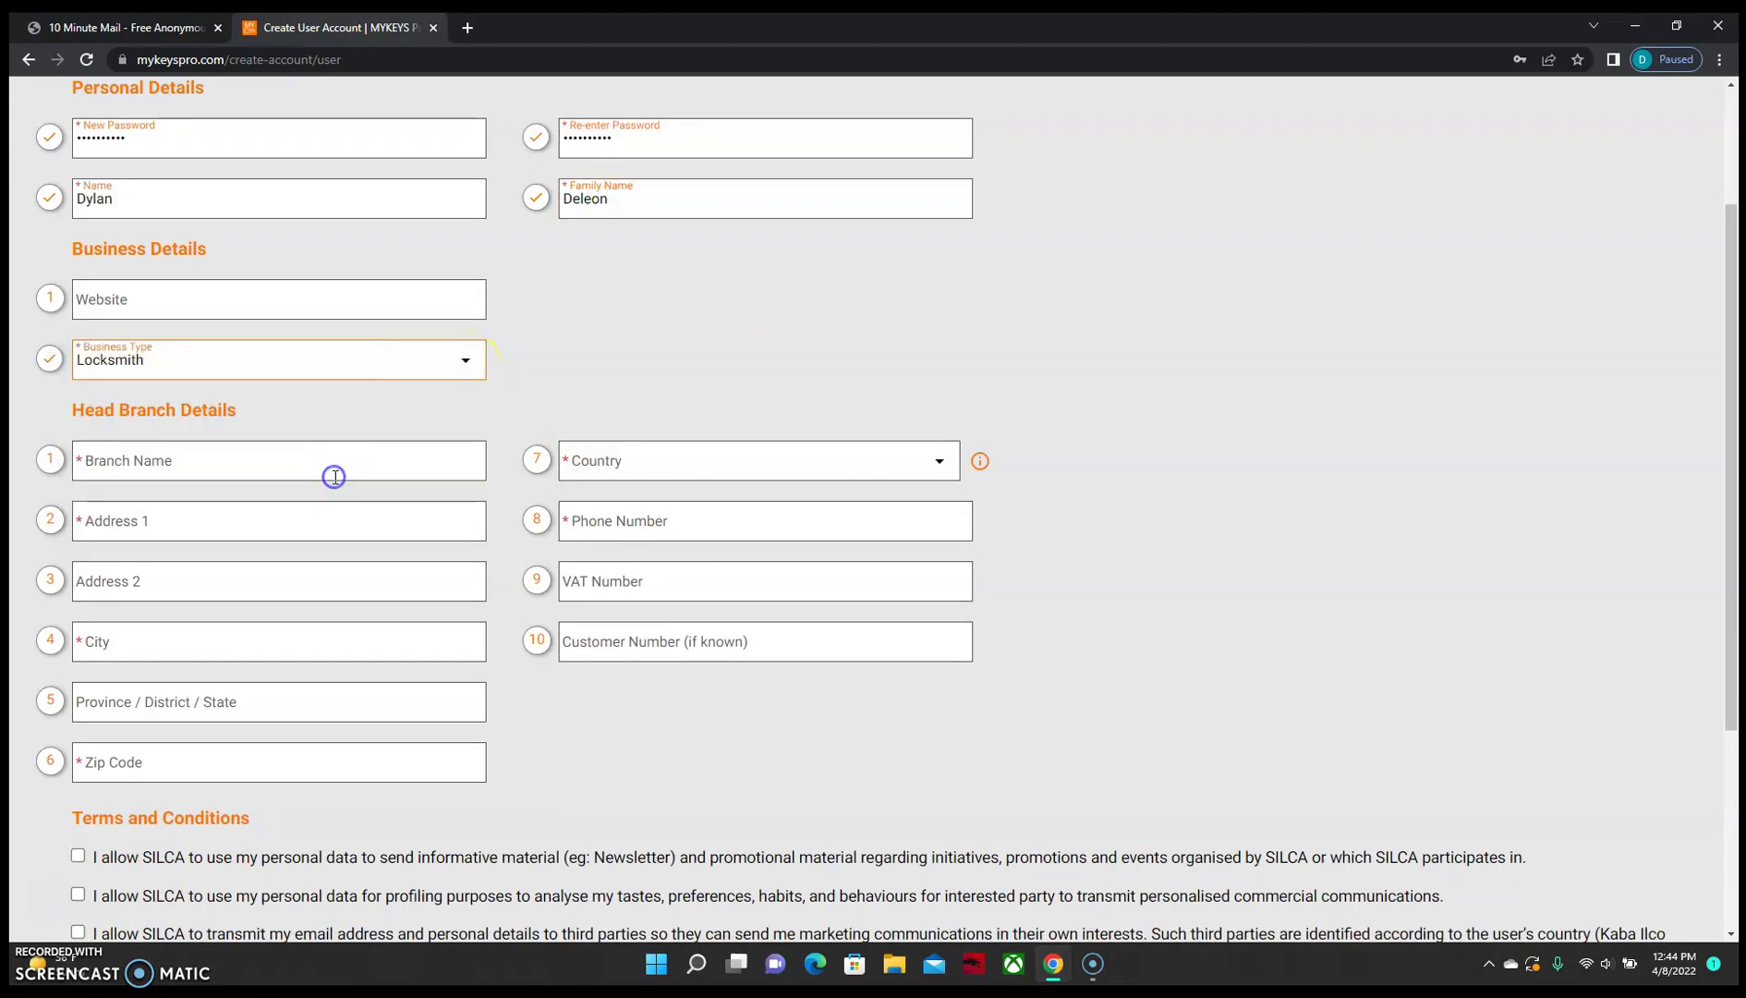
click(260, 459)
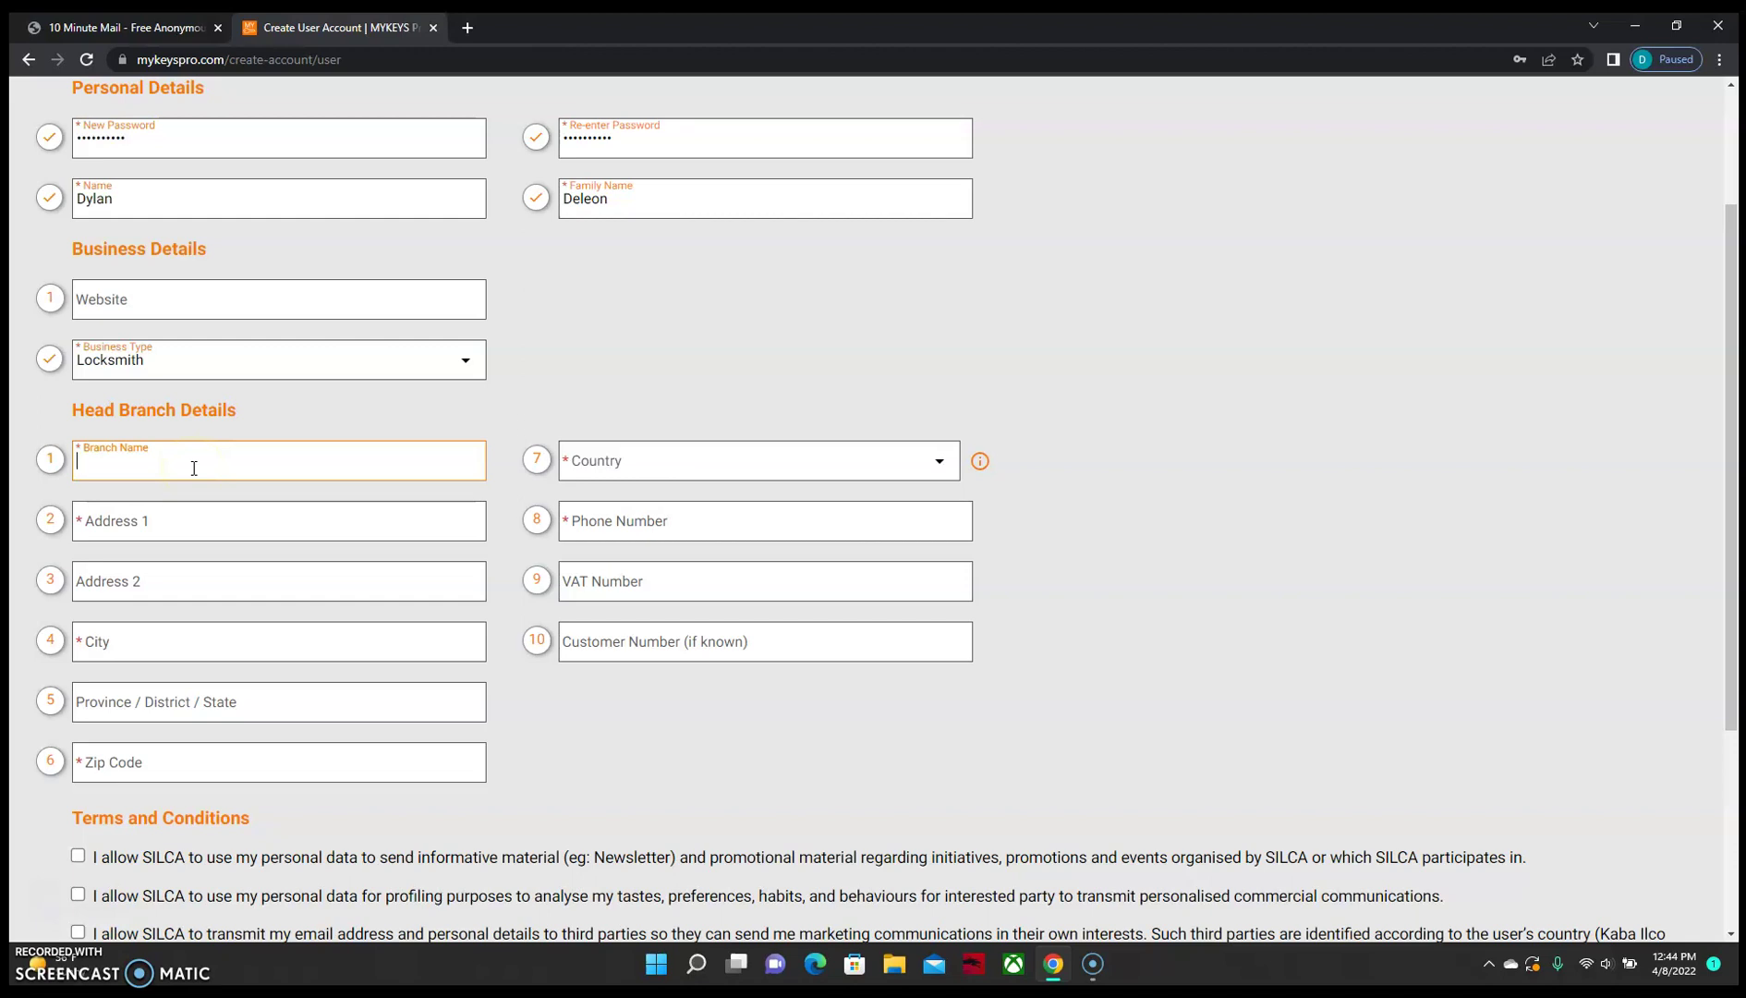
text(Advanced Diagnostics)
click(147, 518)
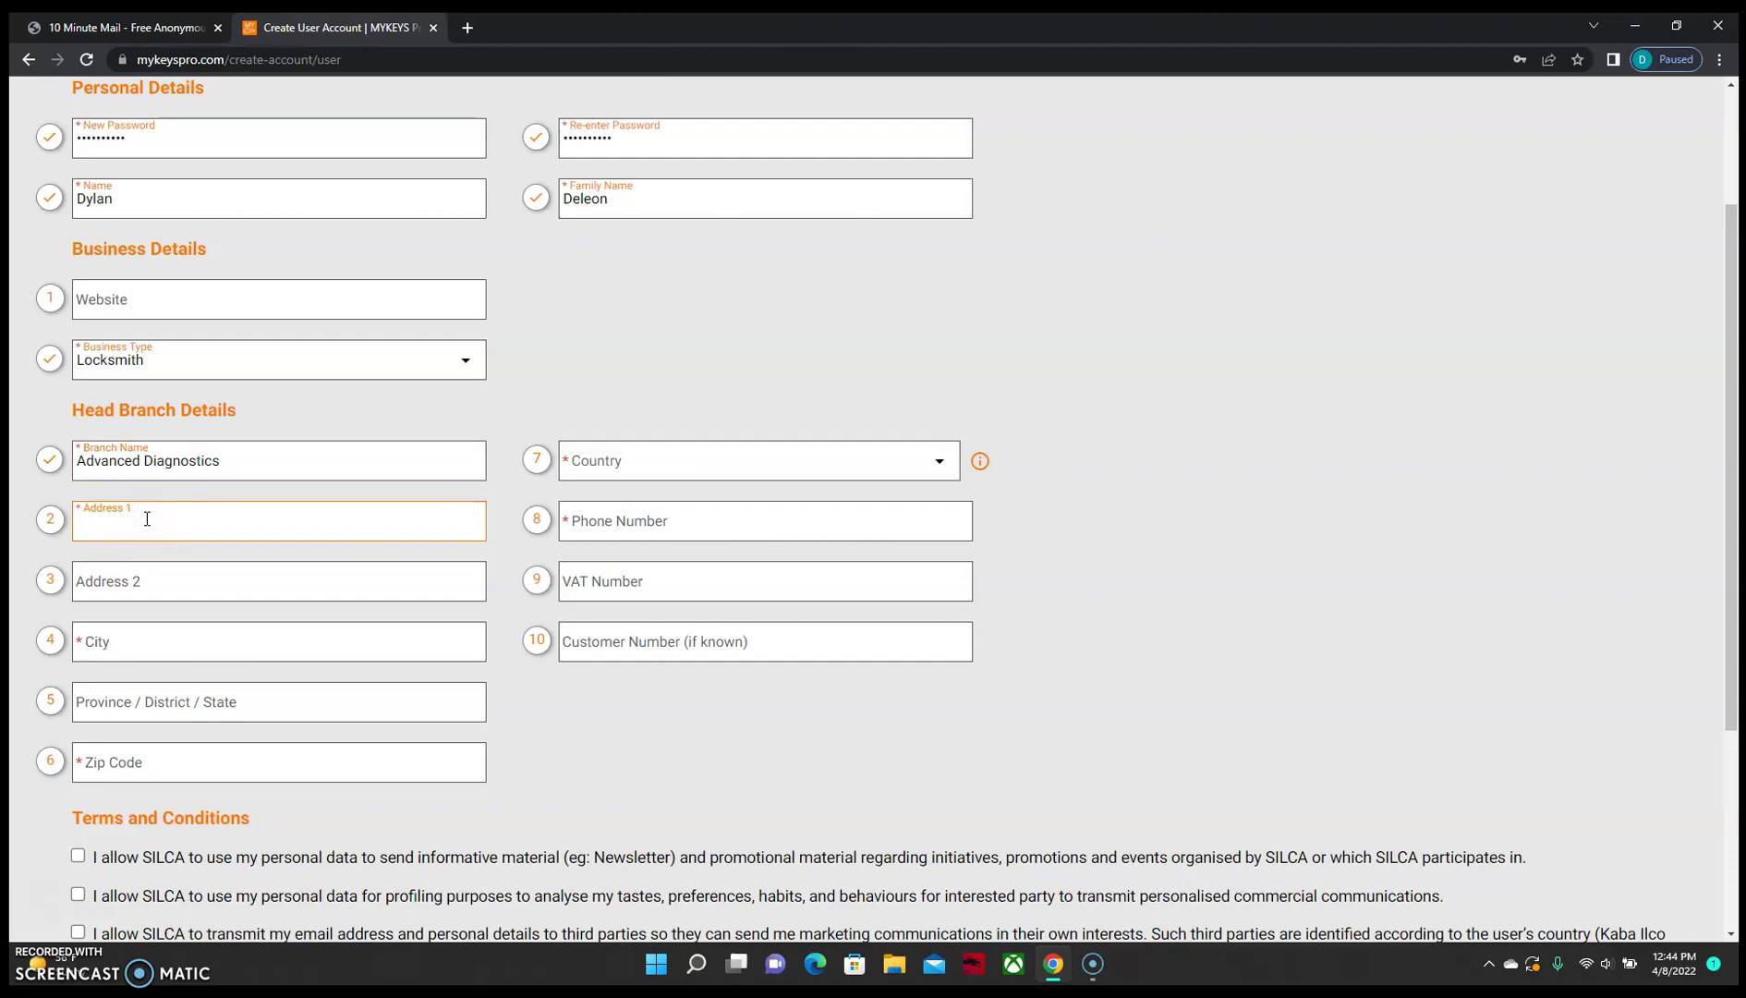
- Enter the head branch's city, state and zip code
click(112, 647)
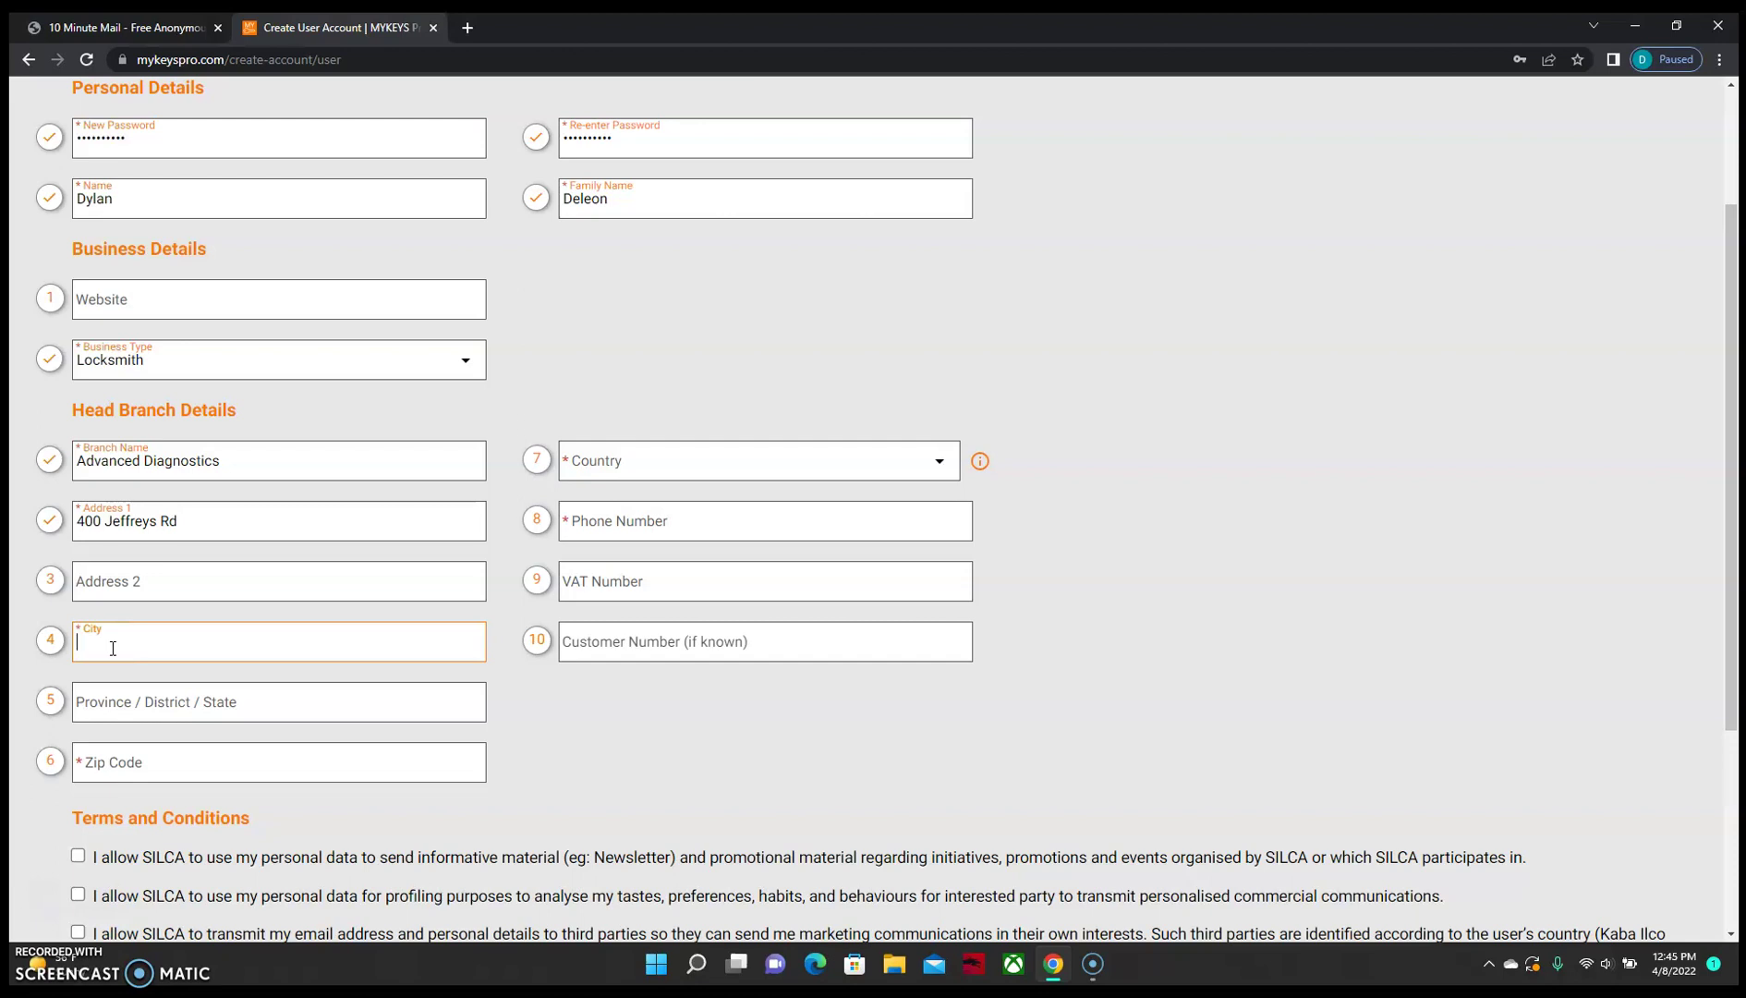
text(Rocky Mount)
click(194, 718)
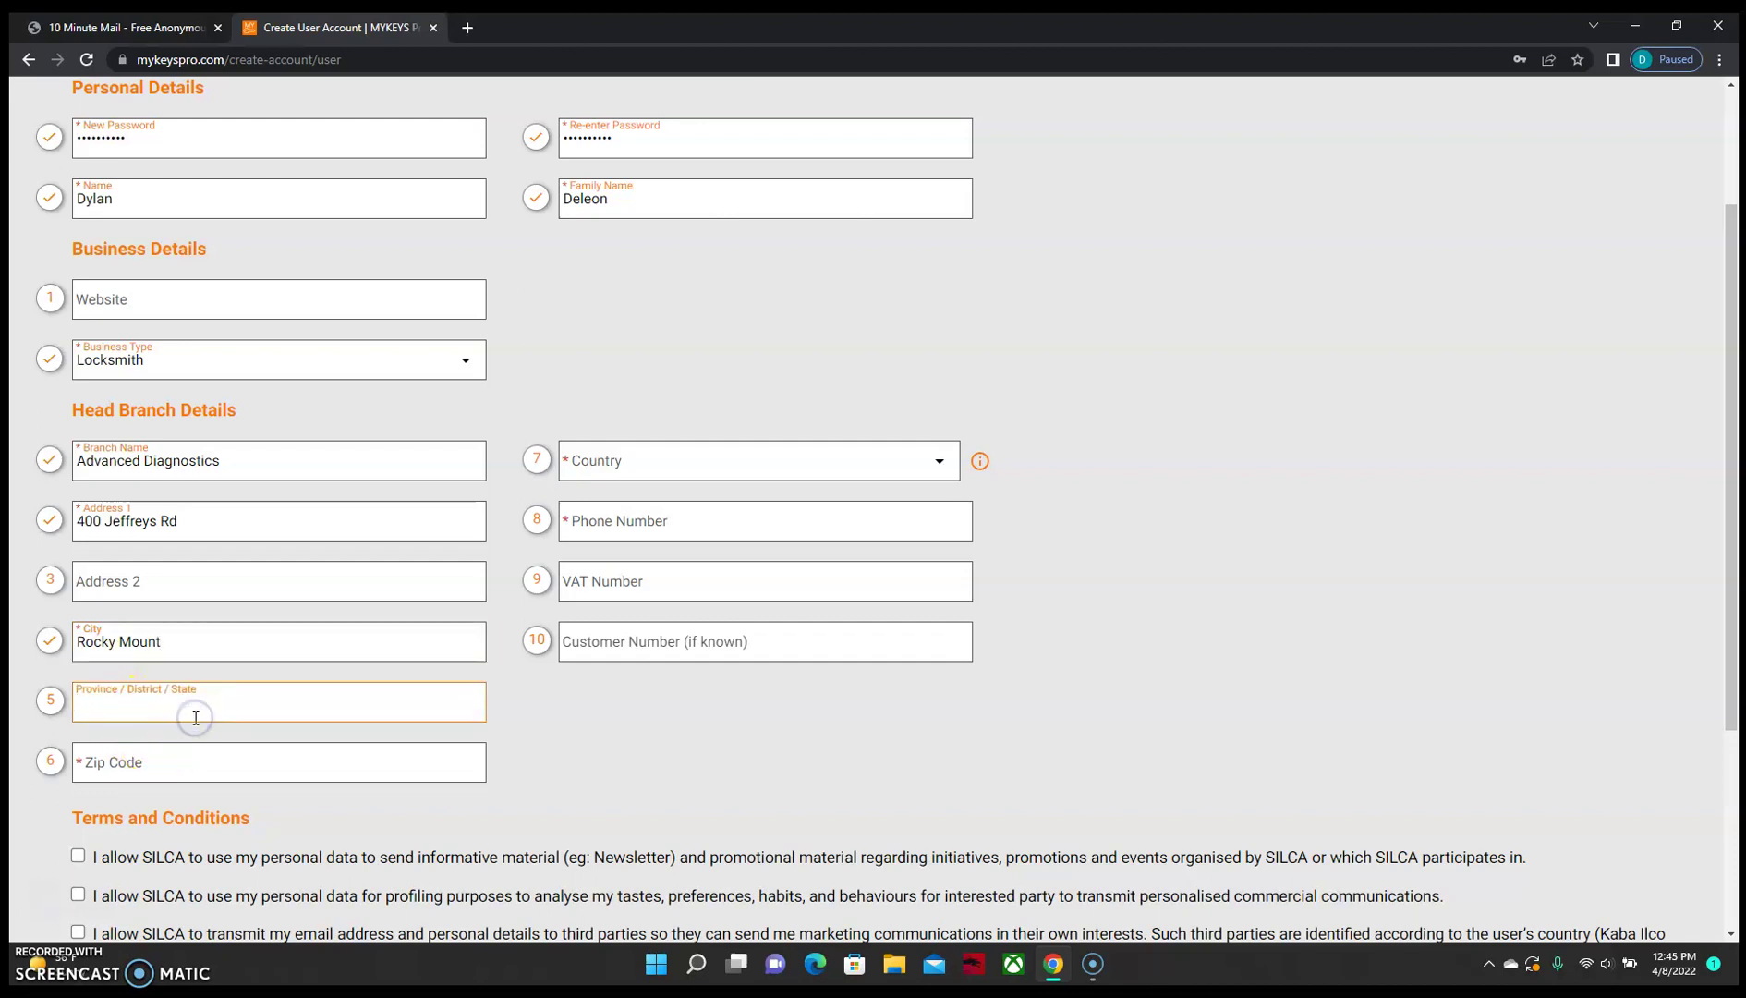
text(NC)
click(155, 766)
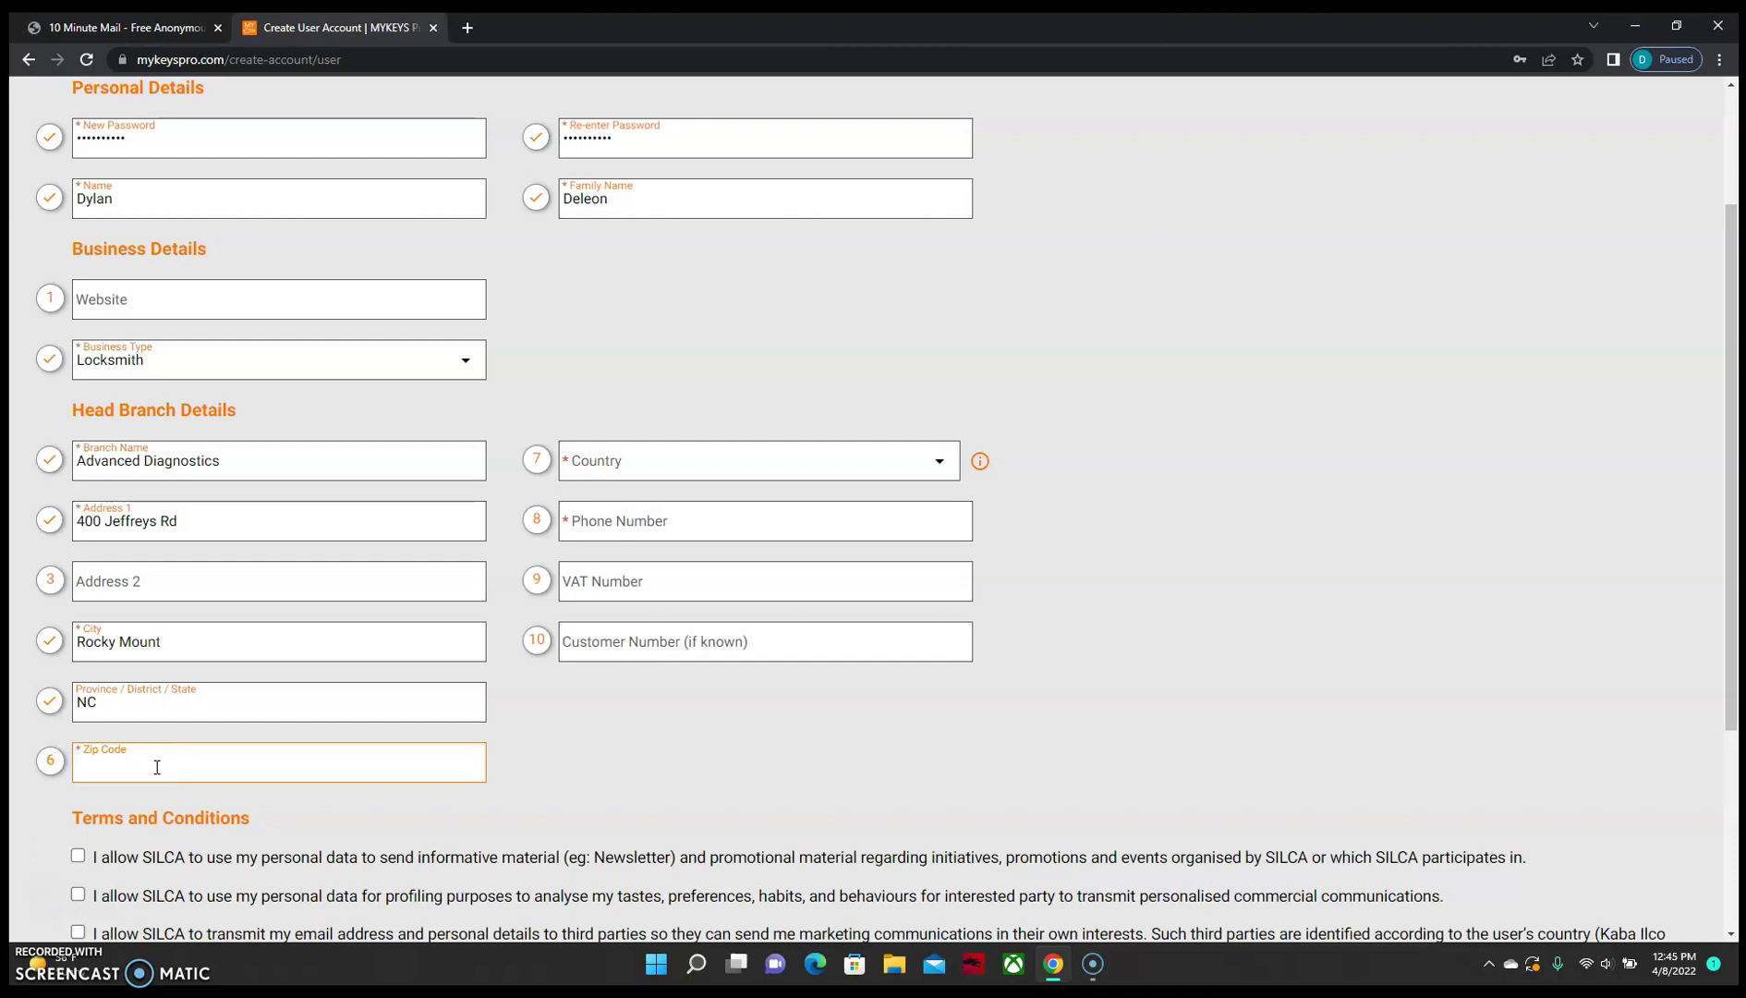
text(27804)
- Choose United States as the country and enter the branch phone number
click(939, 461)
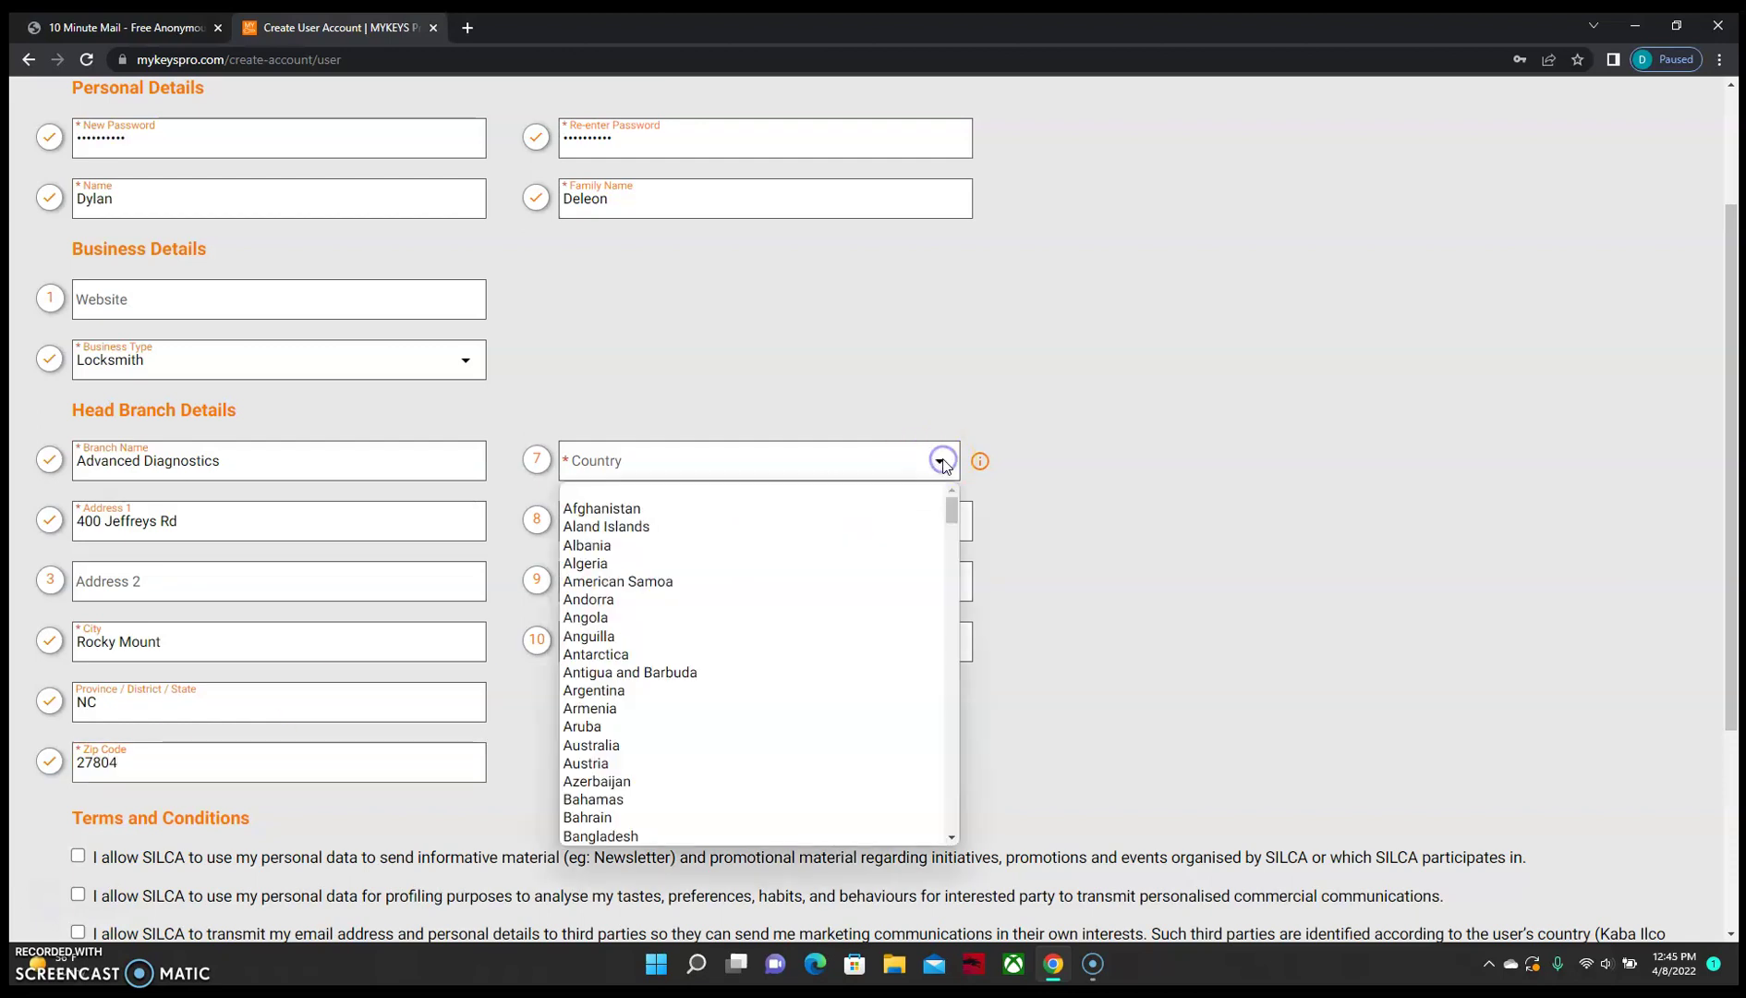
scroll(828, 631, down, 15)
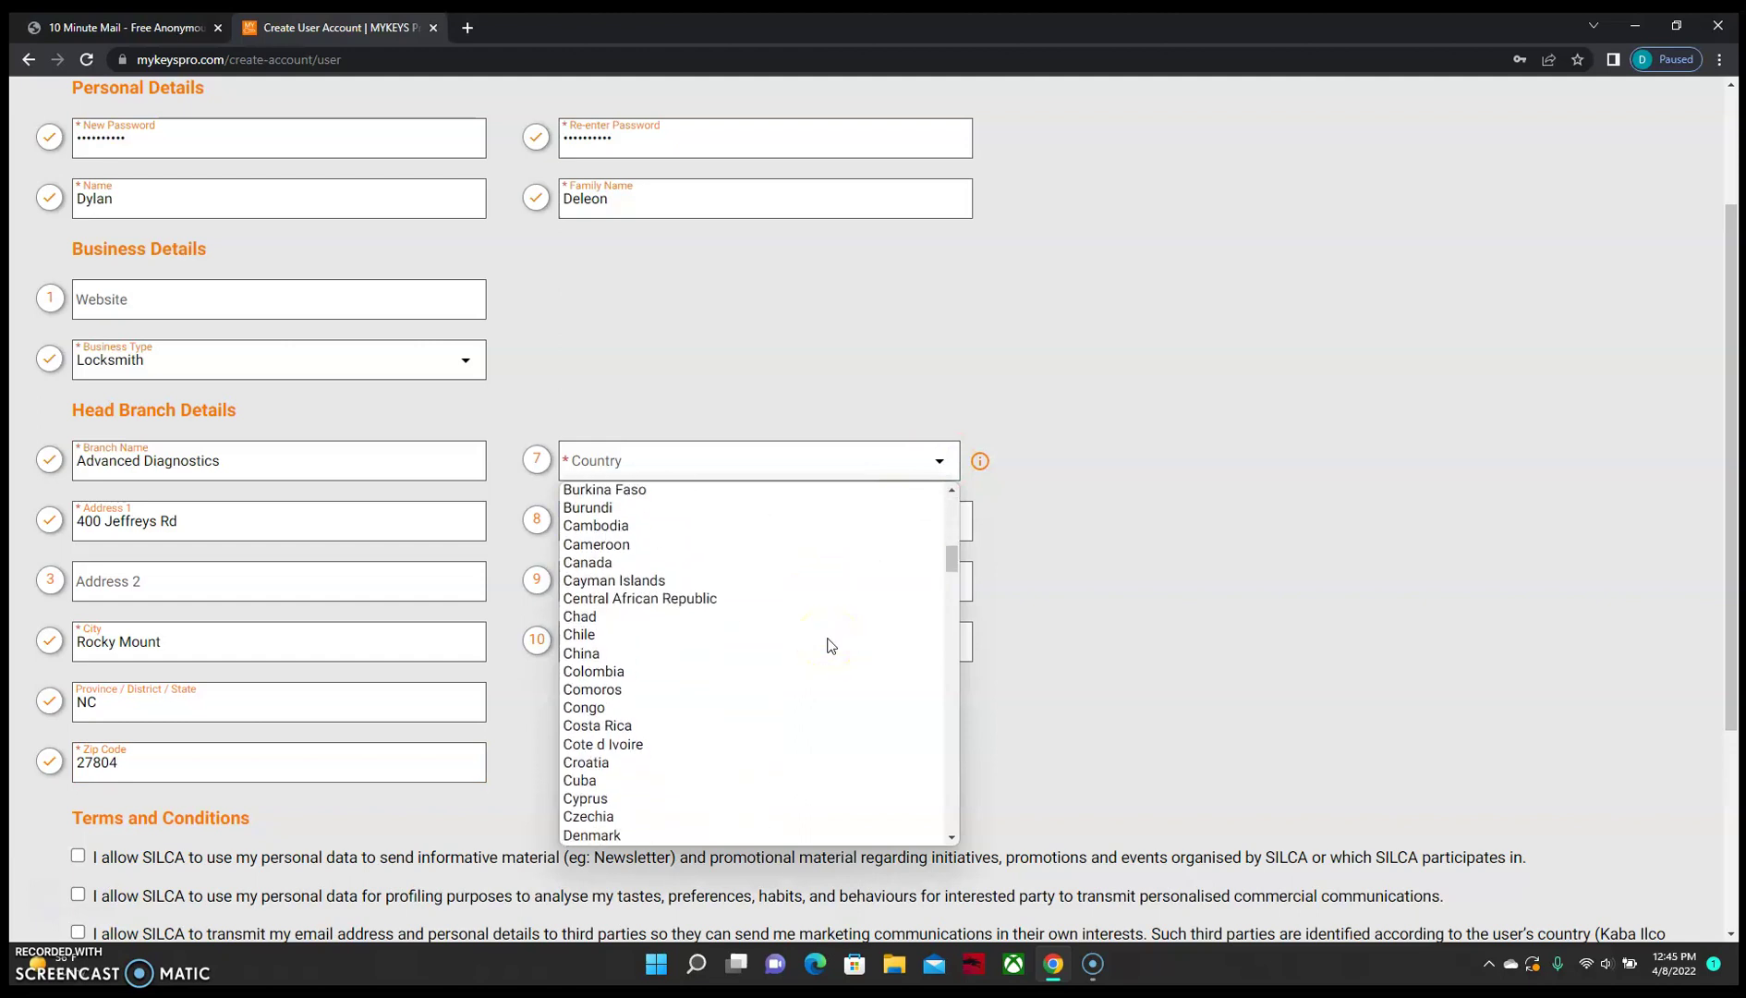
scroll(827, 645, down, 20)
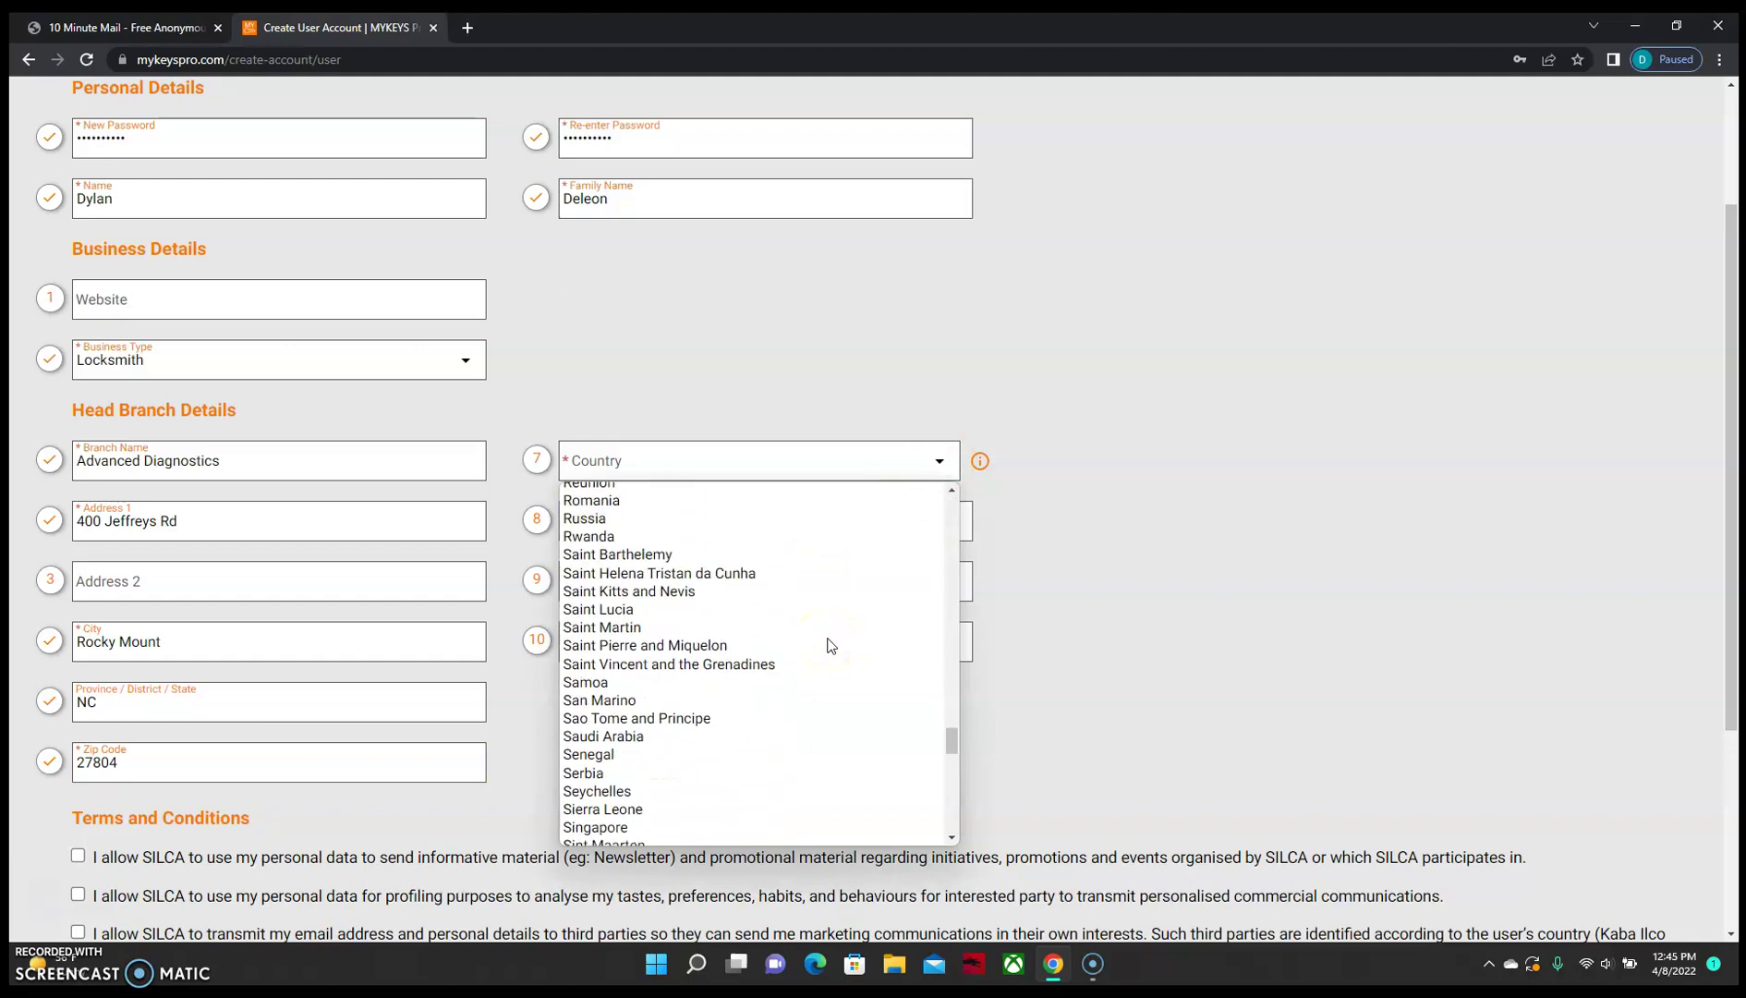
scroll(828, 645, down, 10)
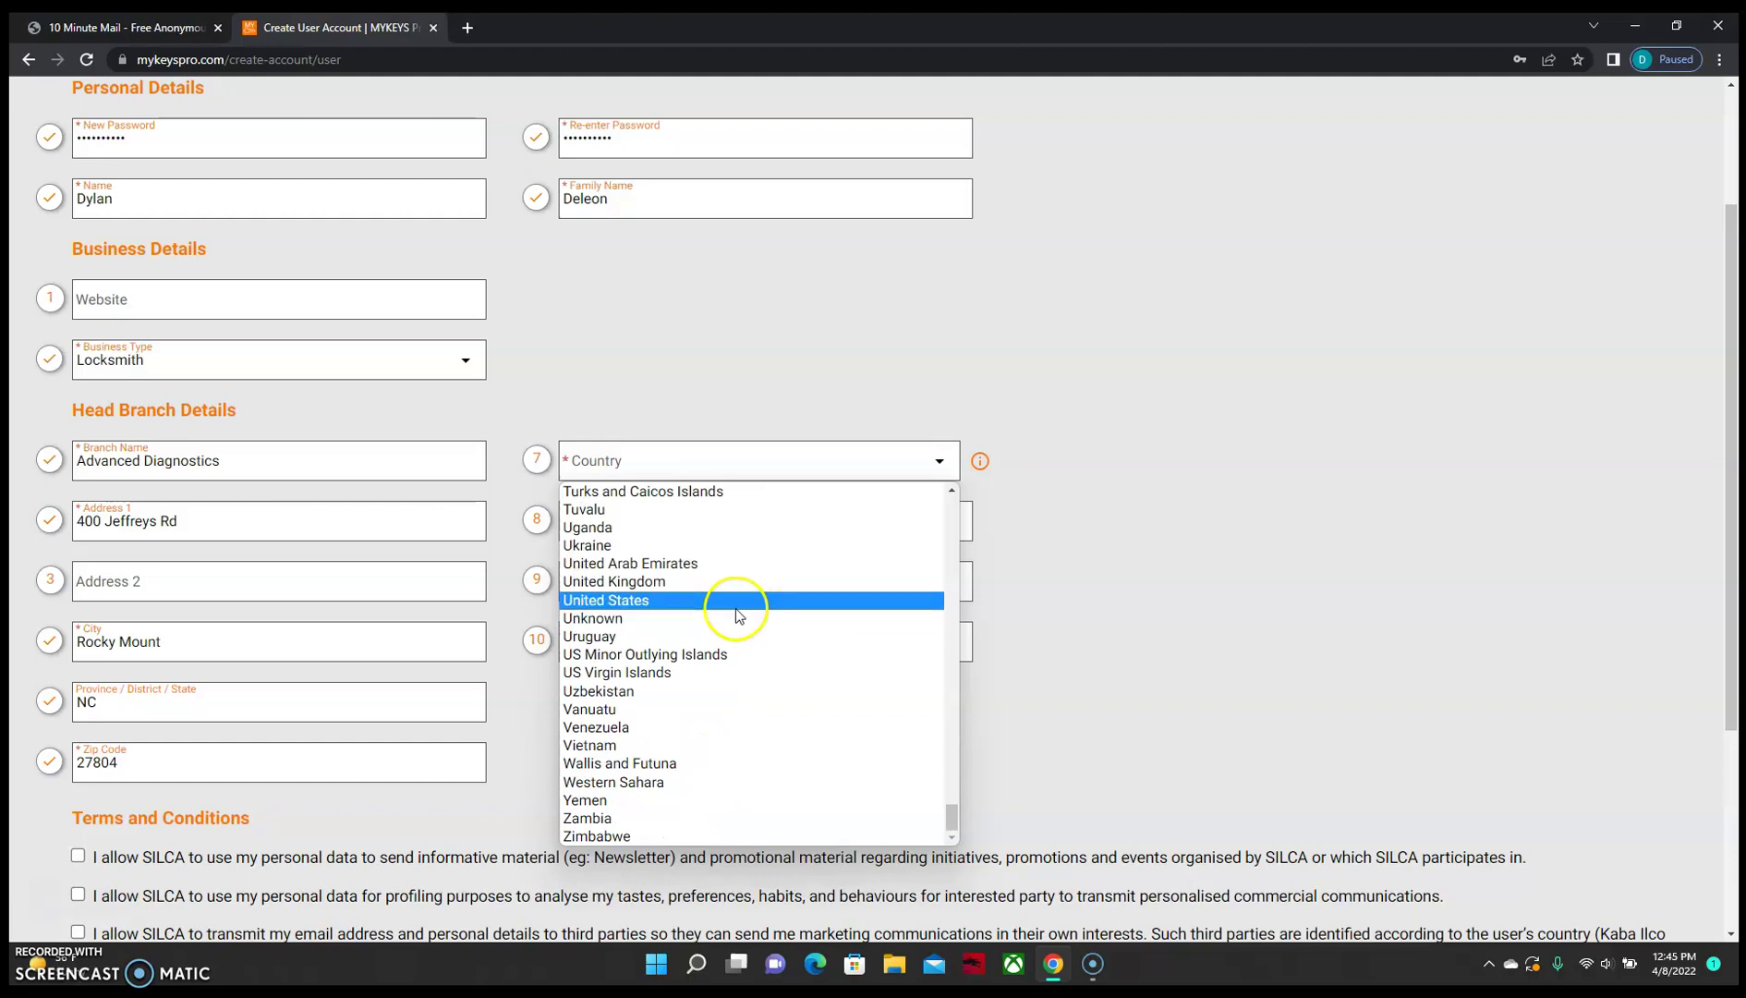
click(728, 602)
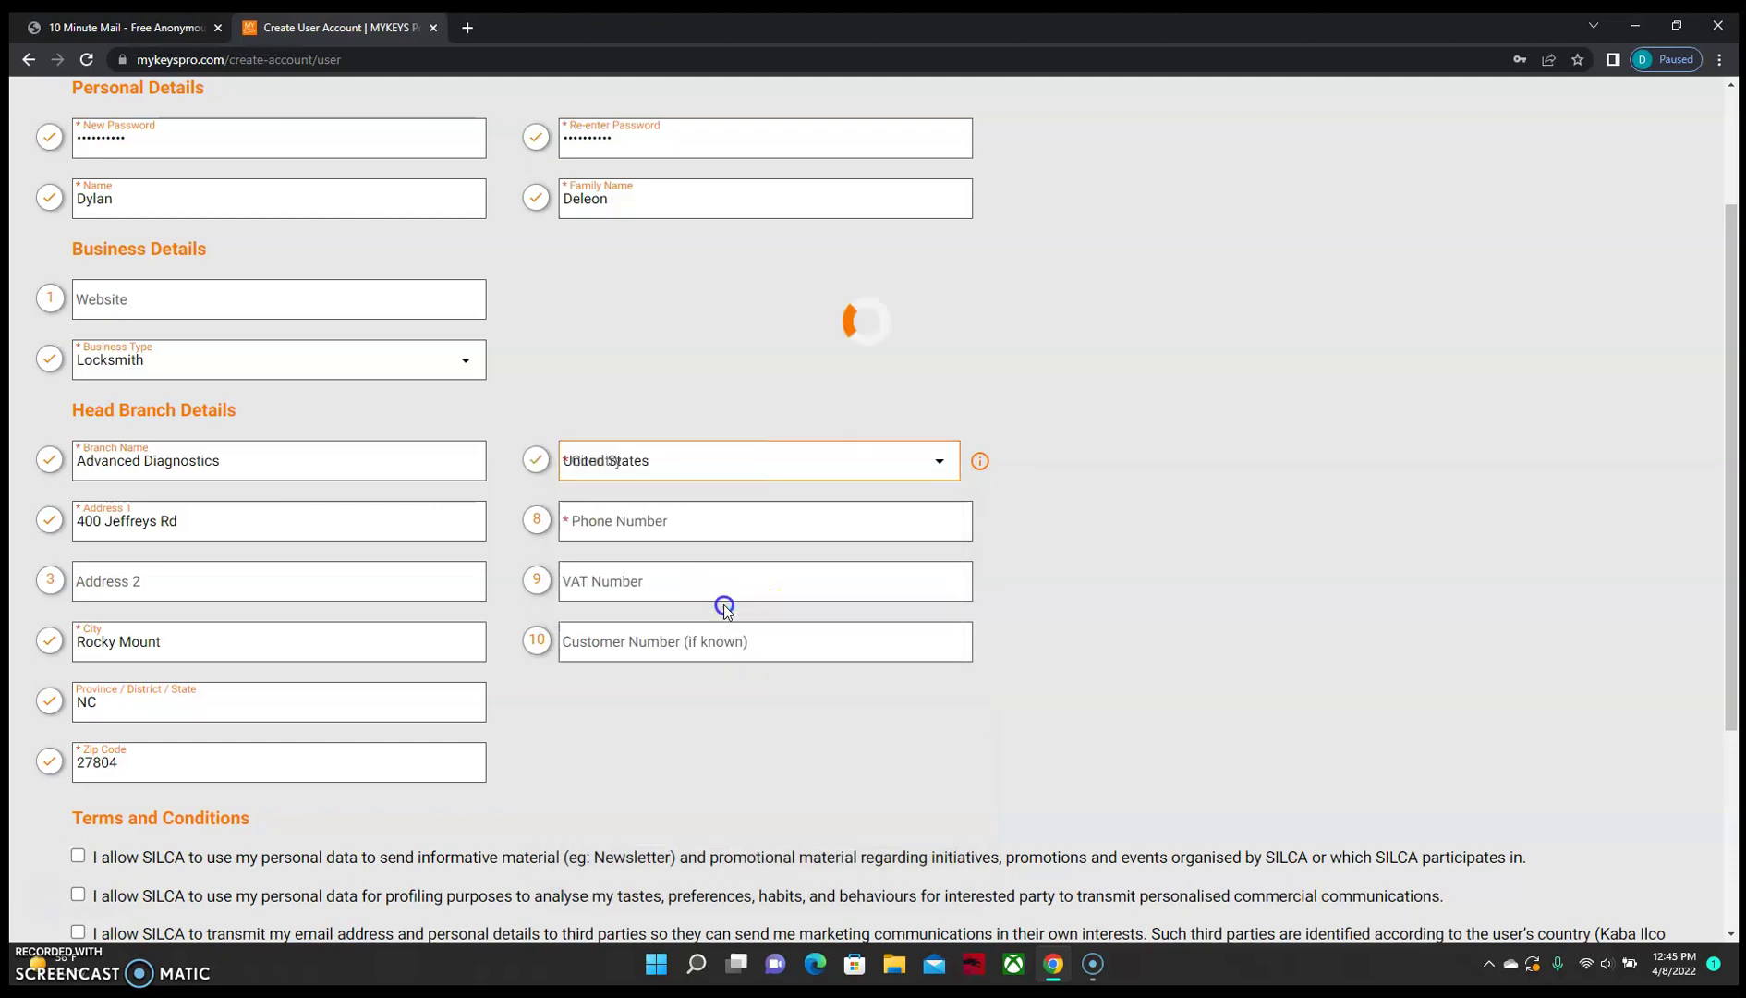
click(663, 522)
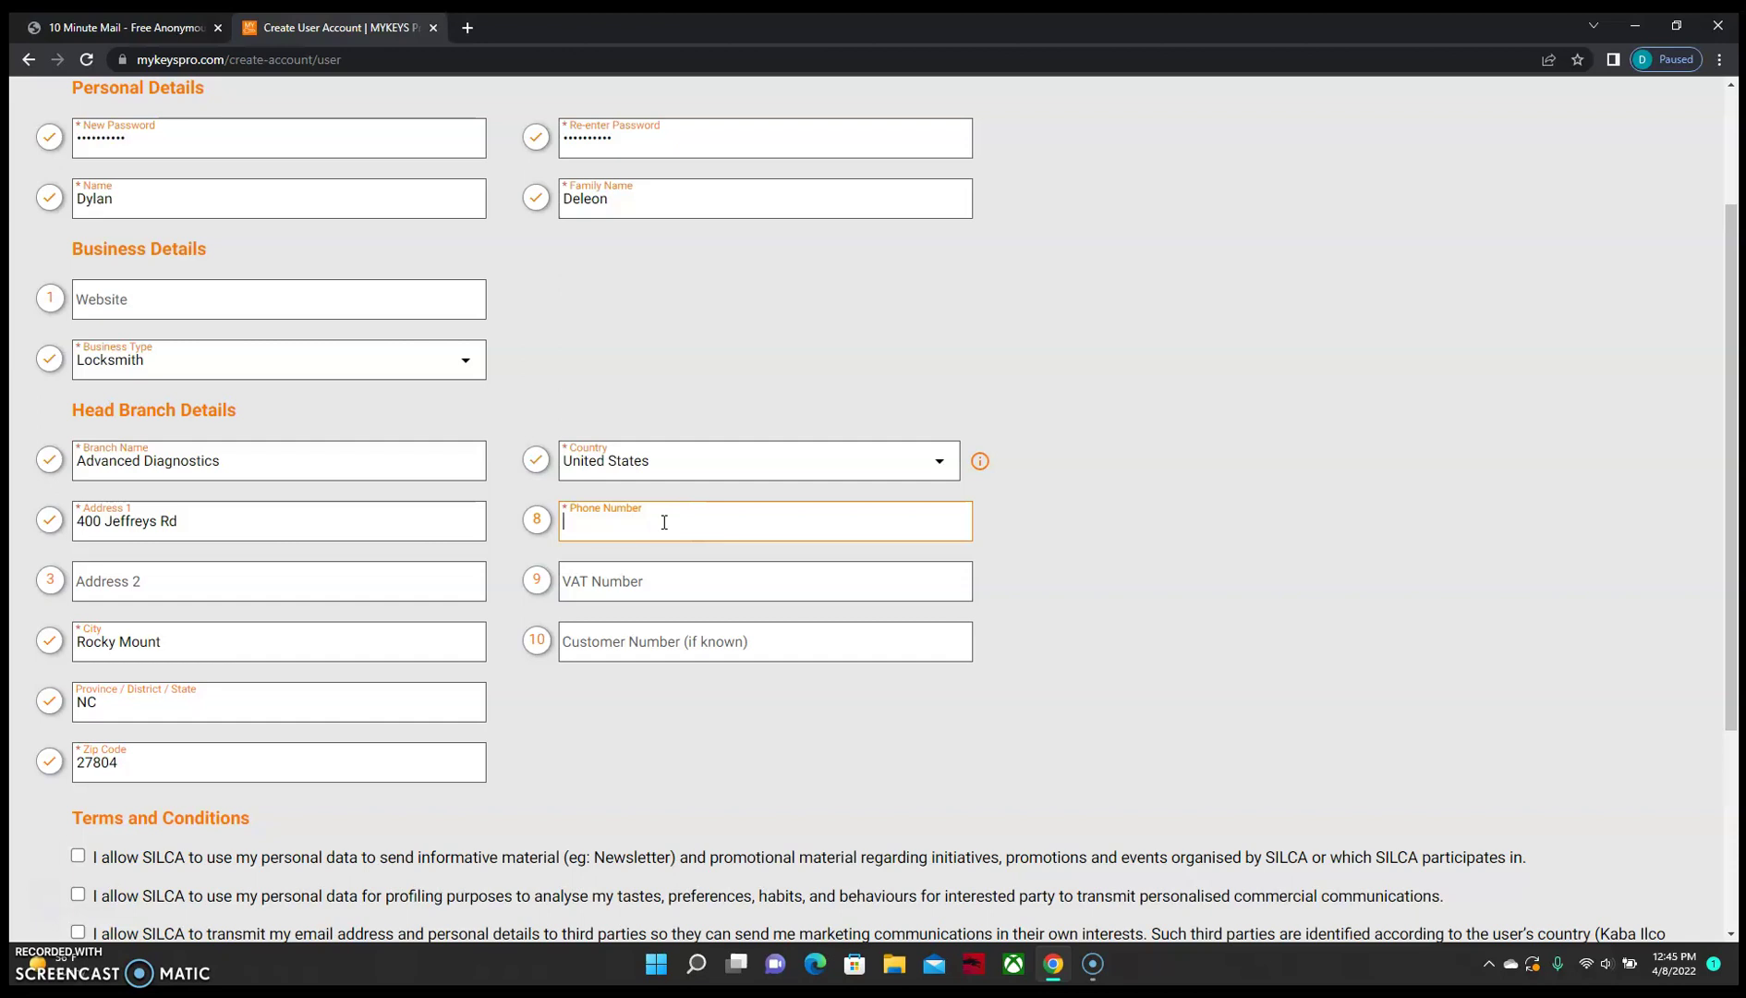
scroll(517, 730, down, 3)
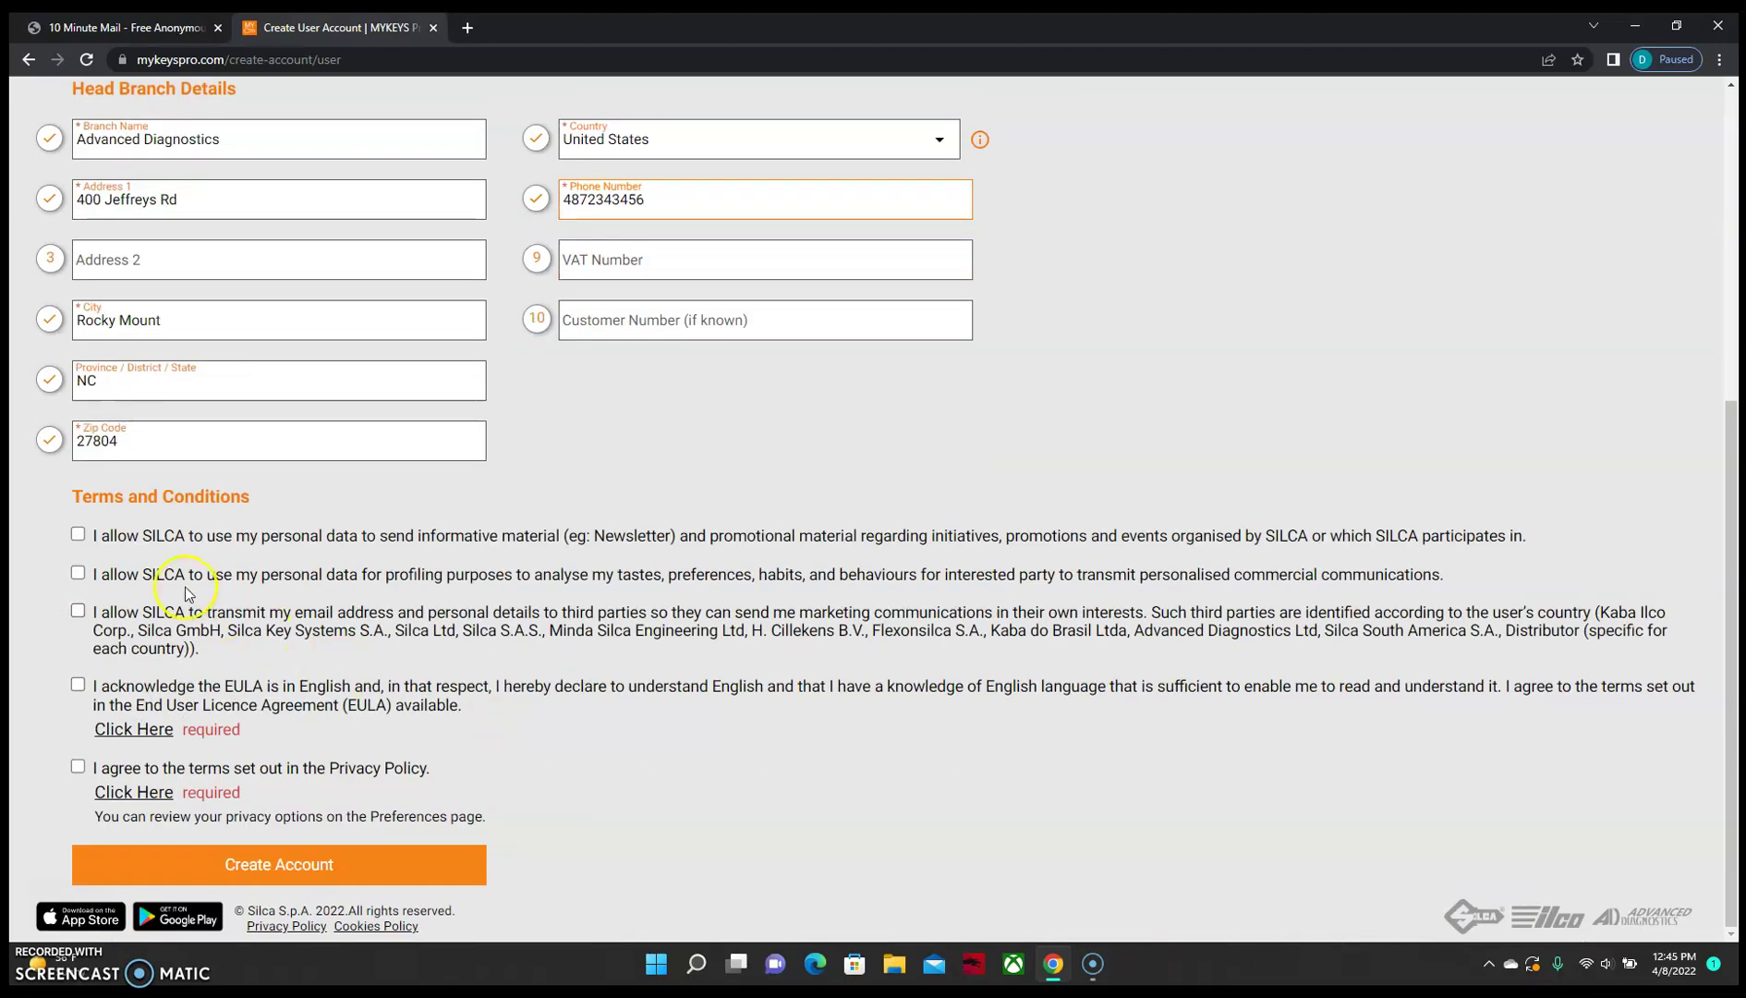
- Tick the newsletter, profiling and third-party sharing consent boxes
click(78, 535)
click(79, 574)
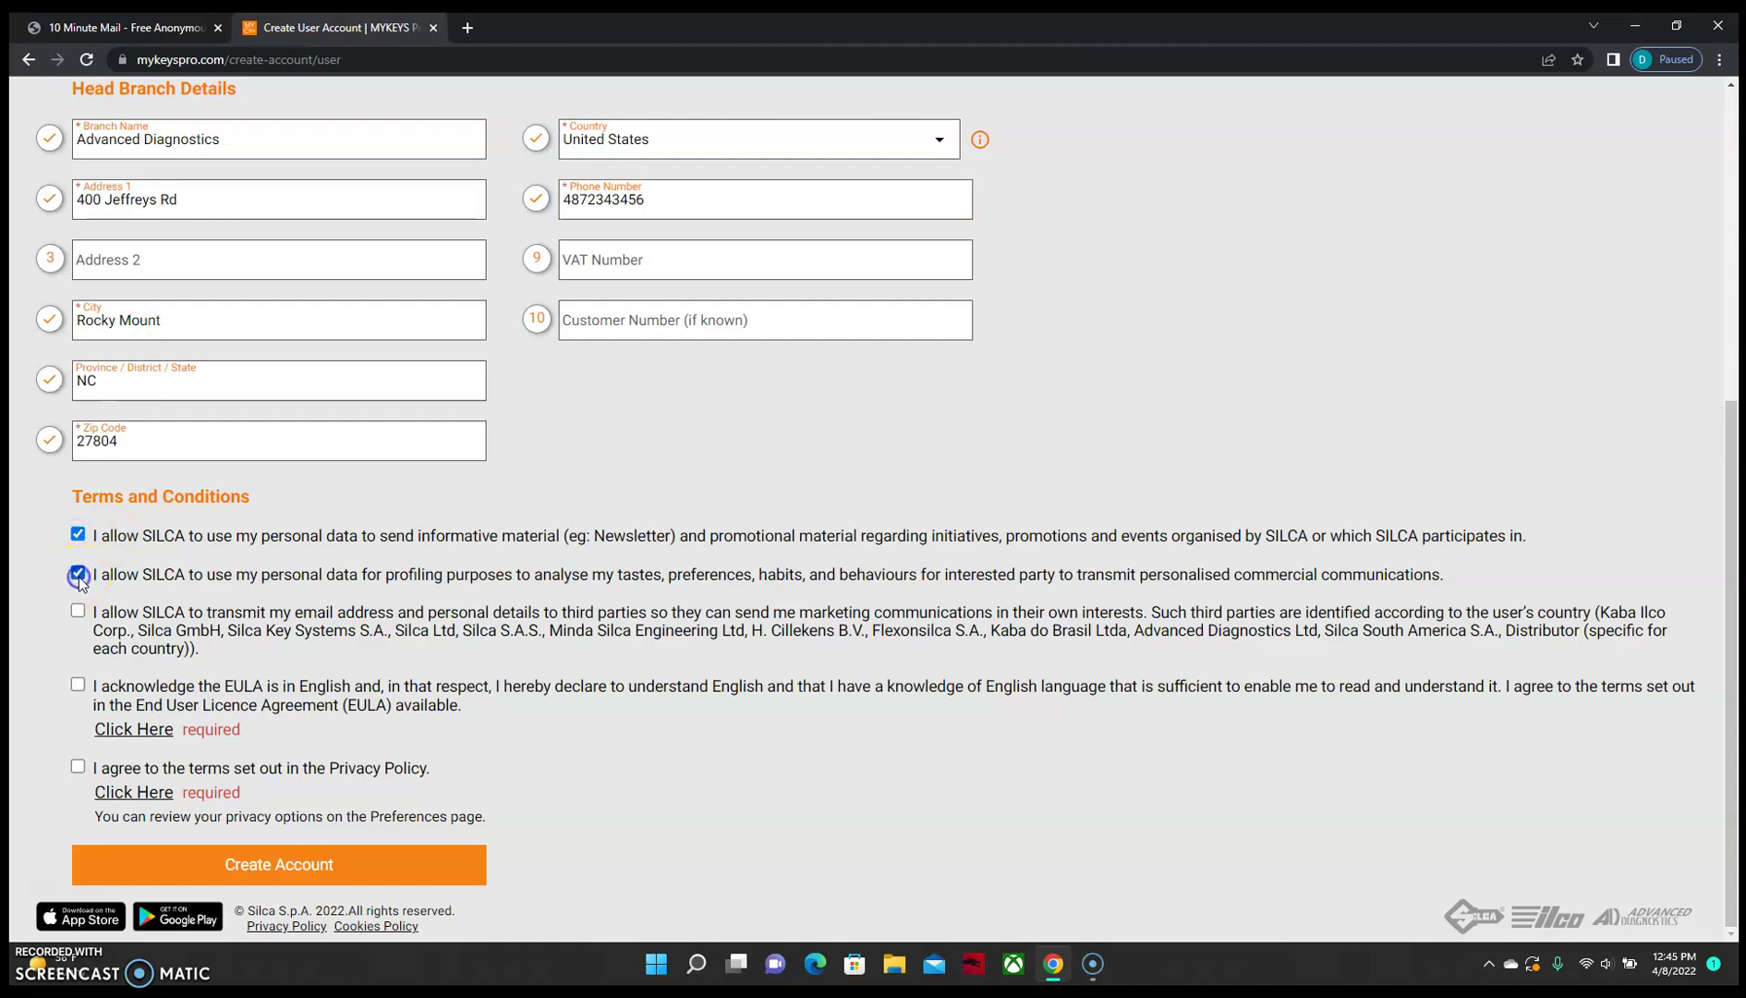
click(79, 610)
- Review and accept the EULA and the Privacy Policy
click(139, 730)
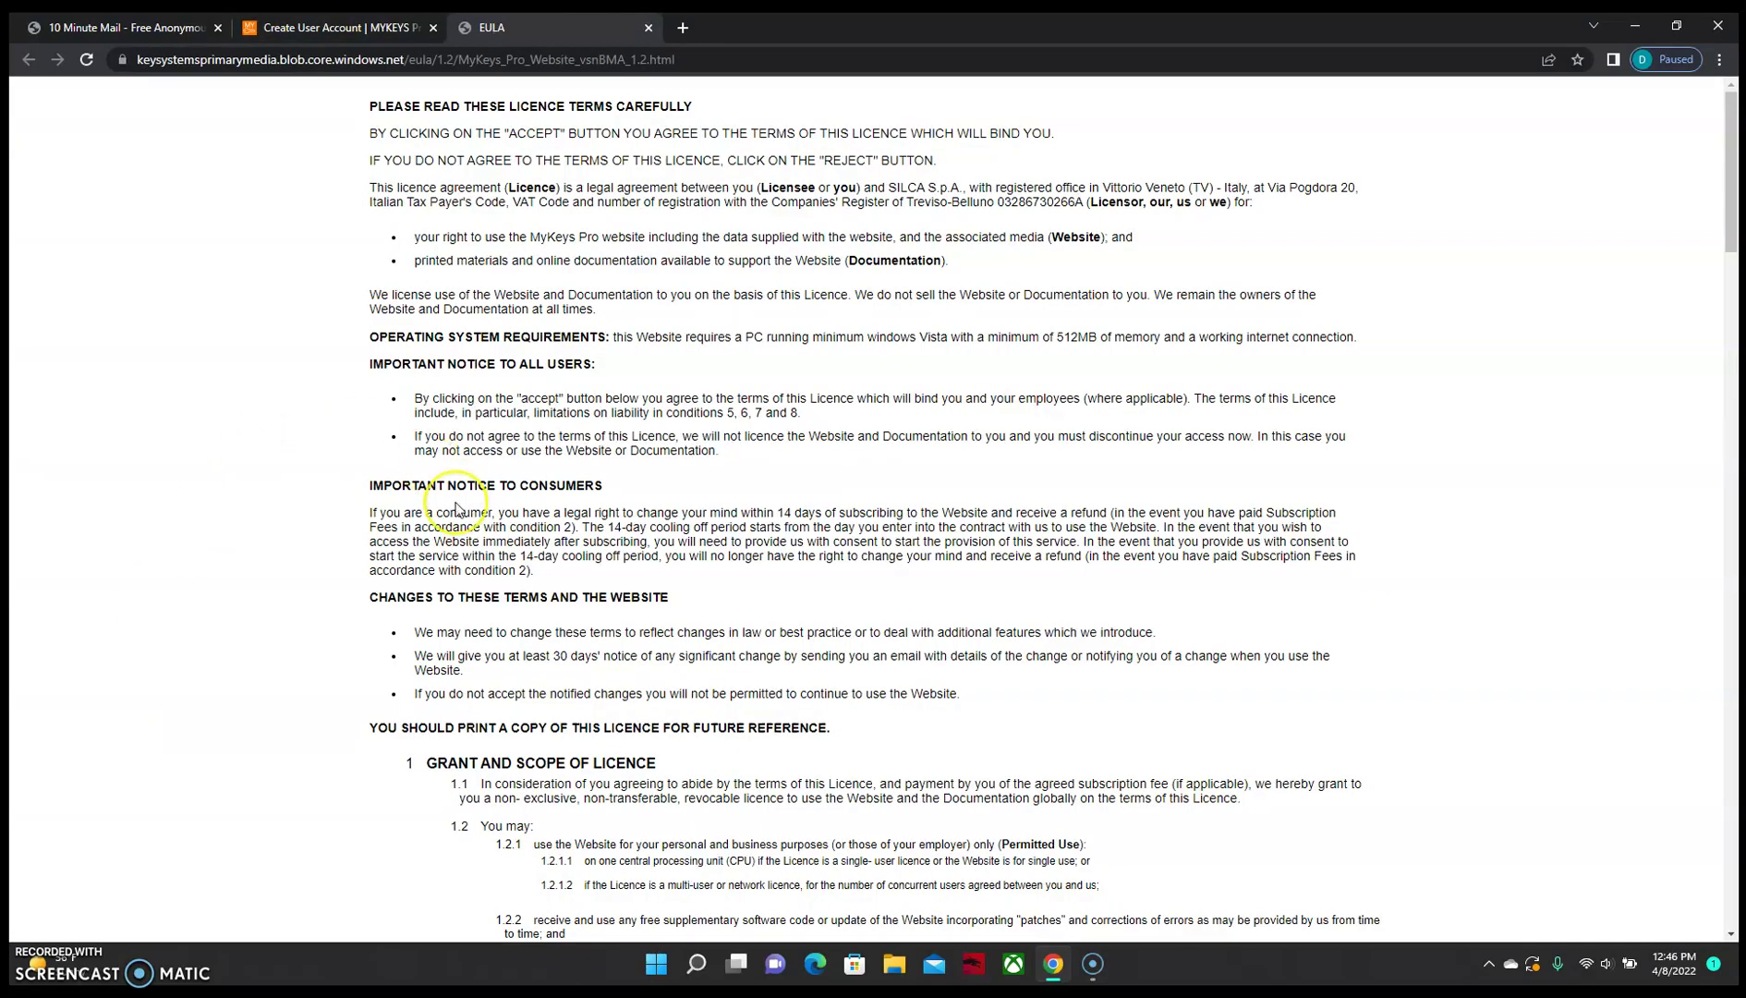
scroll(456, 509, down, 20)
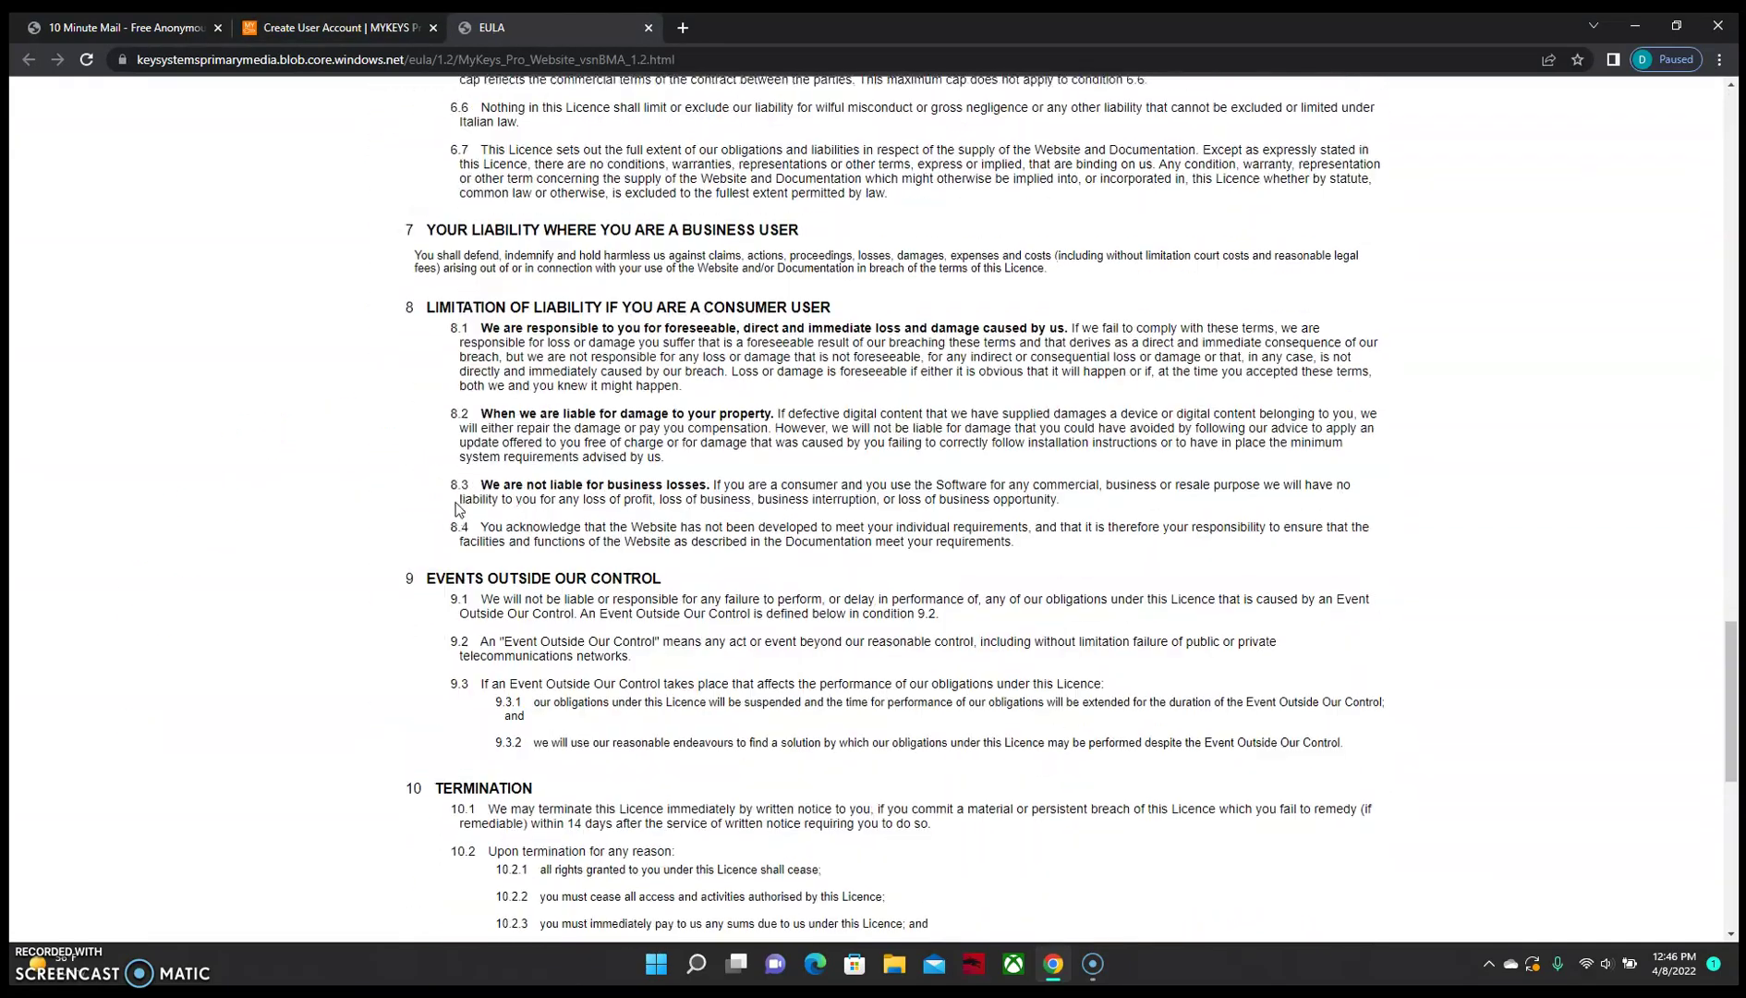
scroll(455, 509, down, 5)
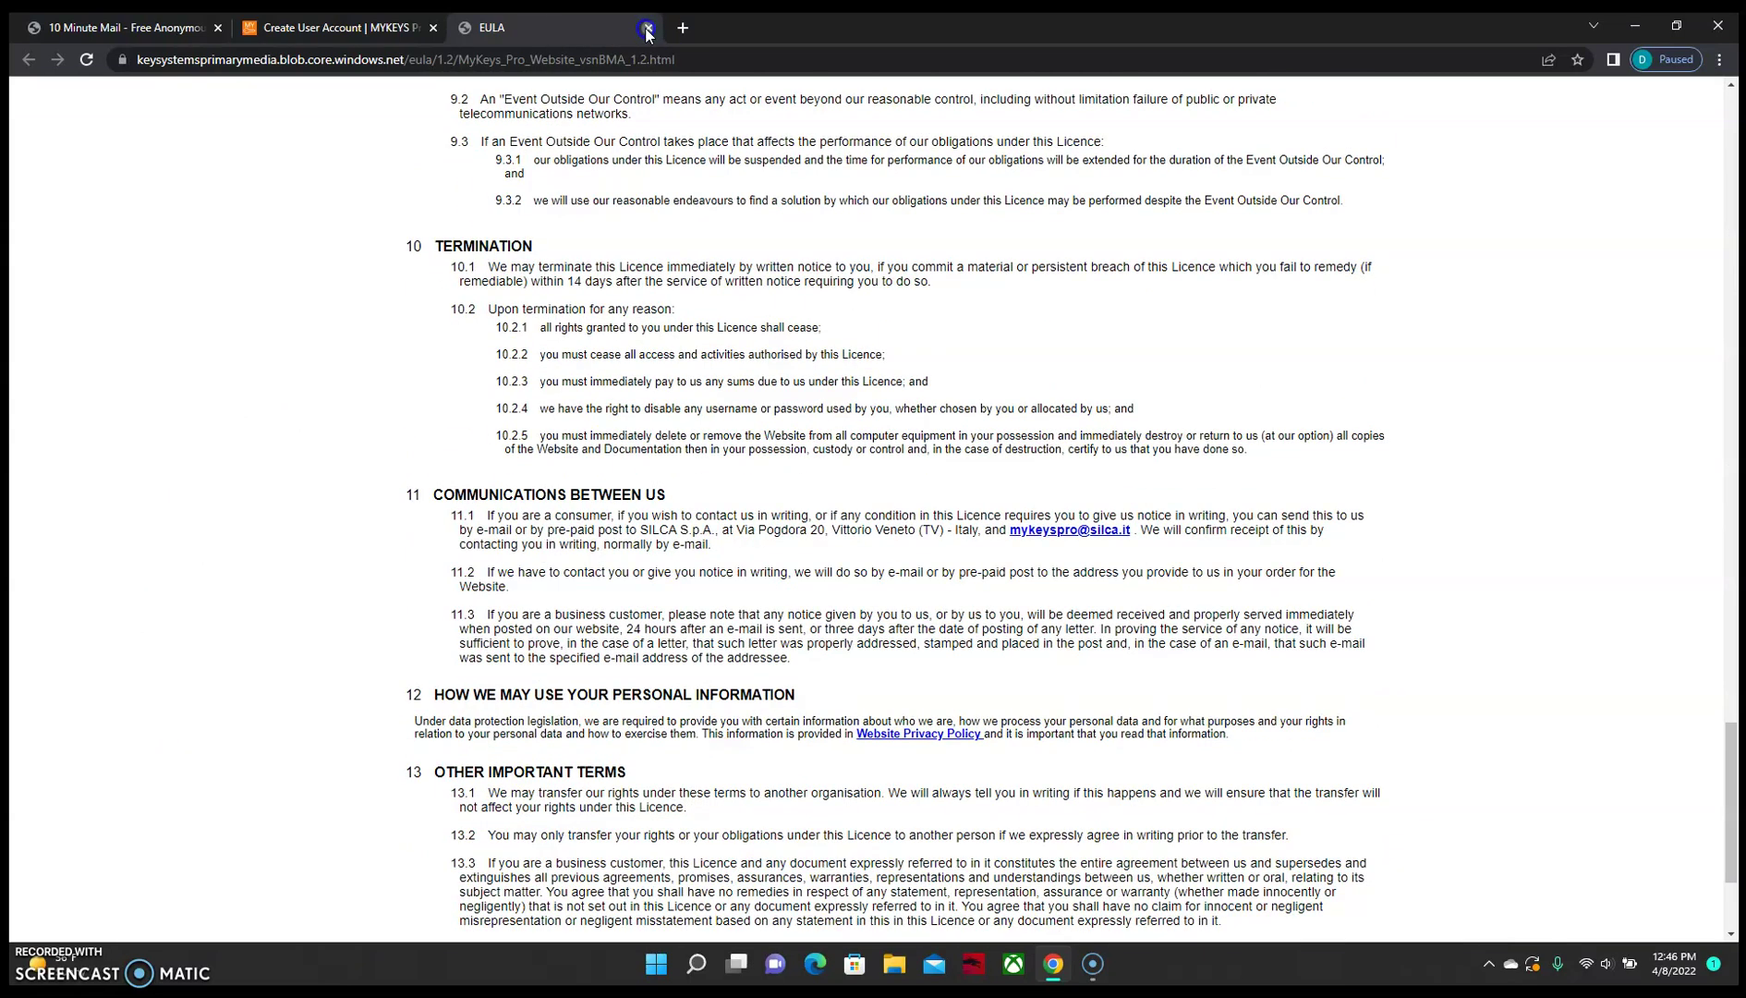
click(647, 29)
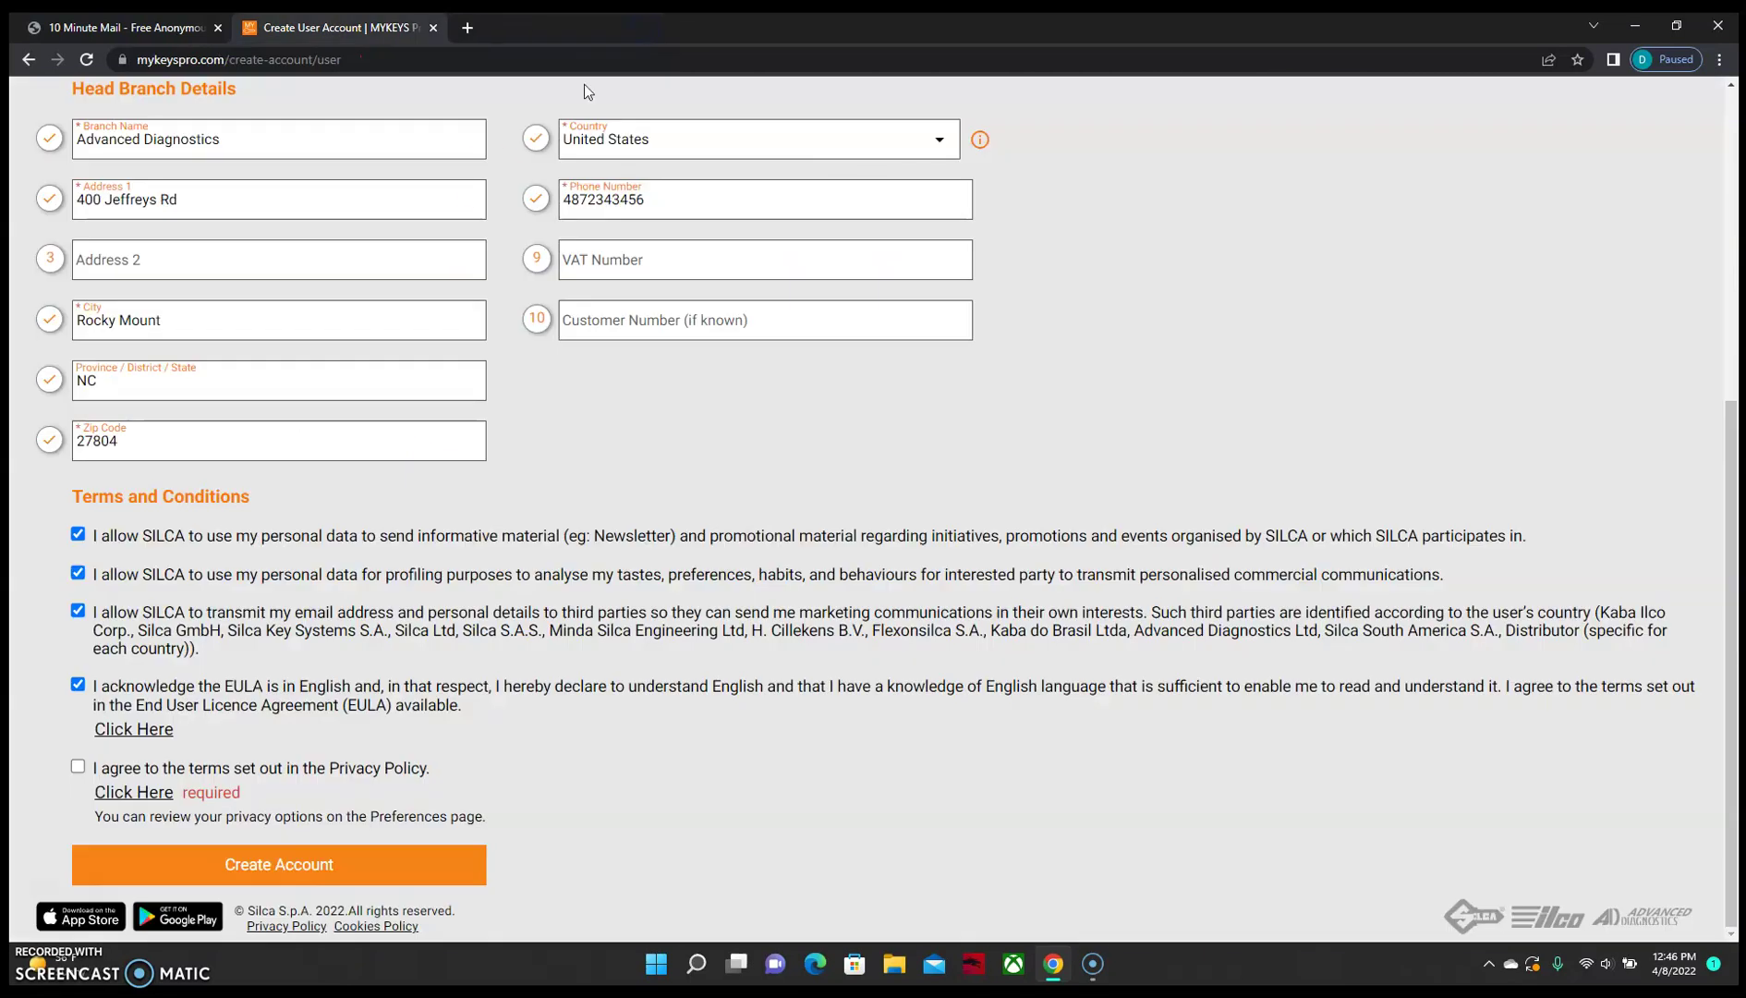
click(123, 800)
scroll(450, 420, down, 10)
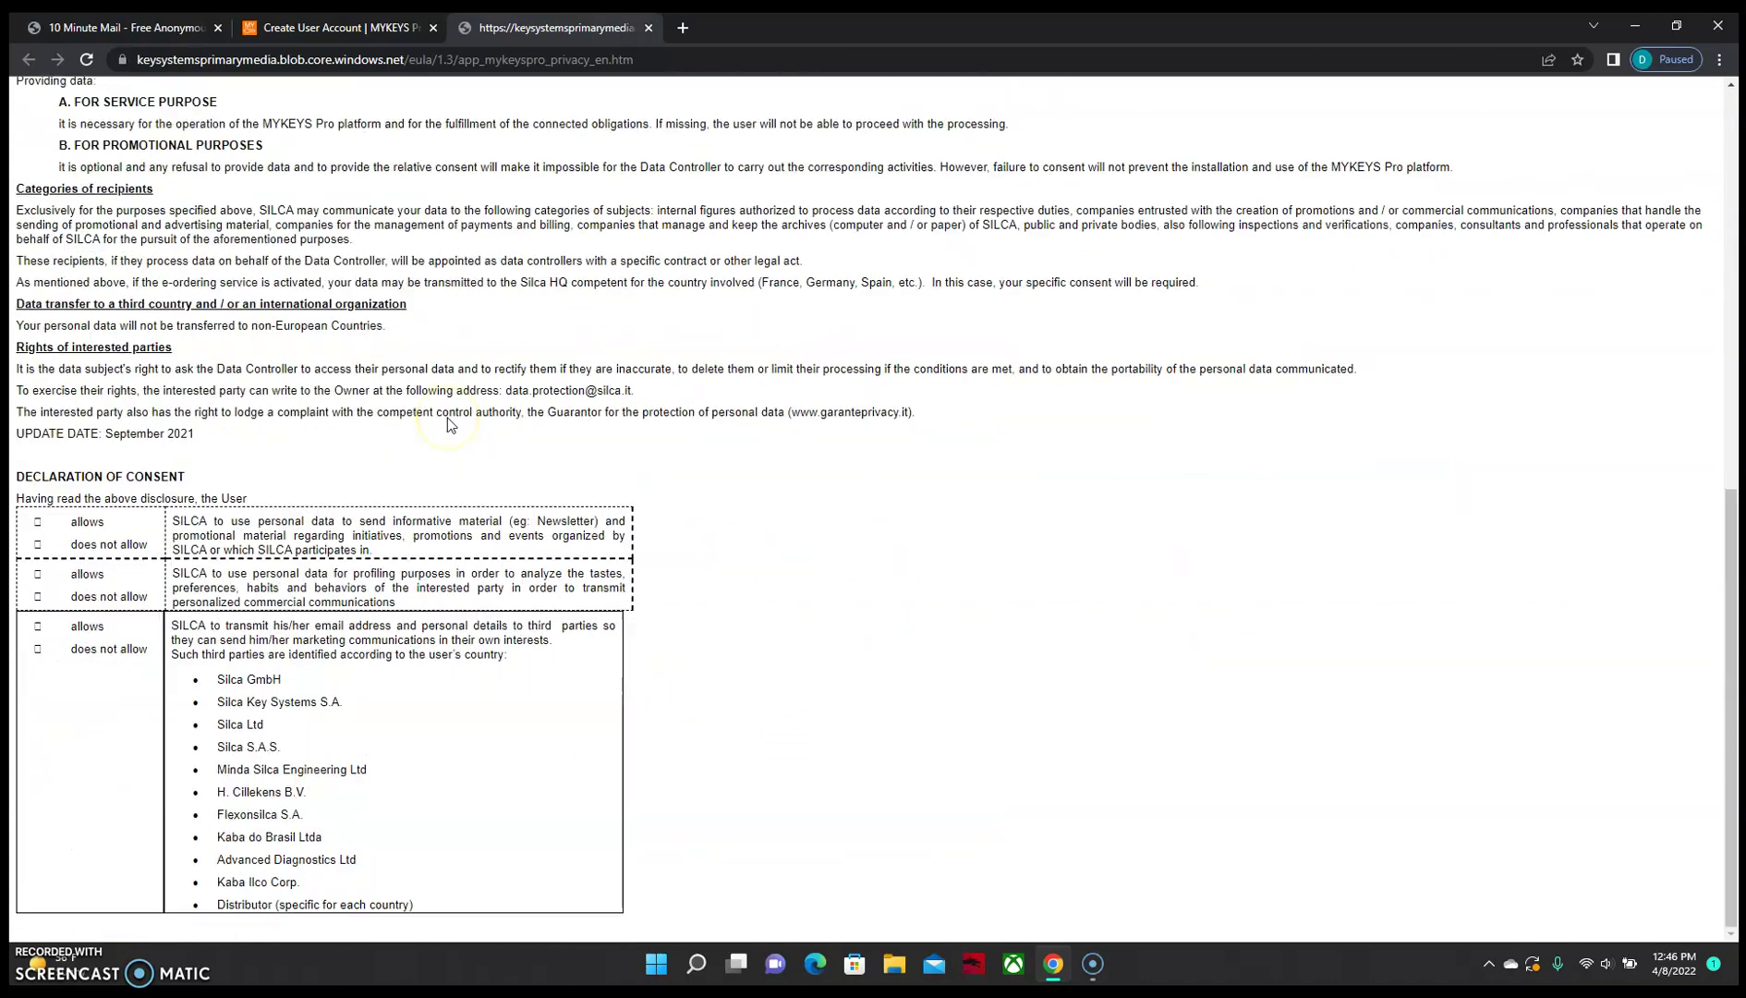
click(648, 29)
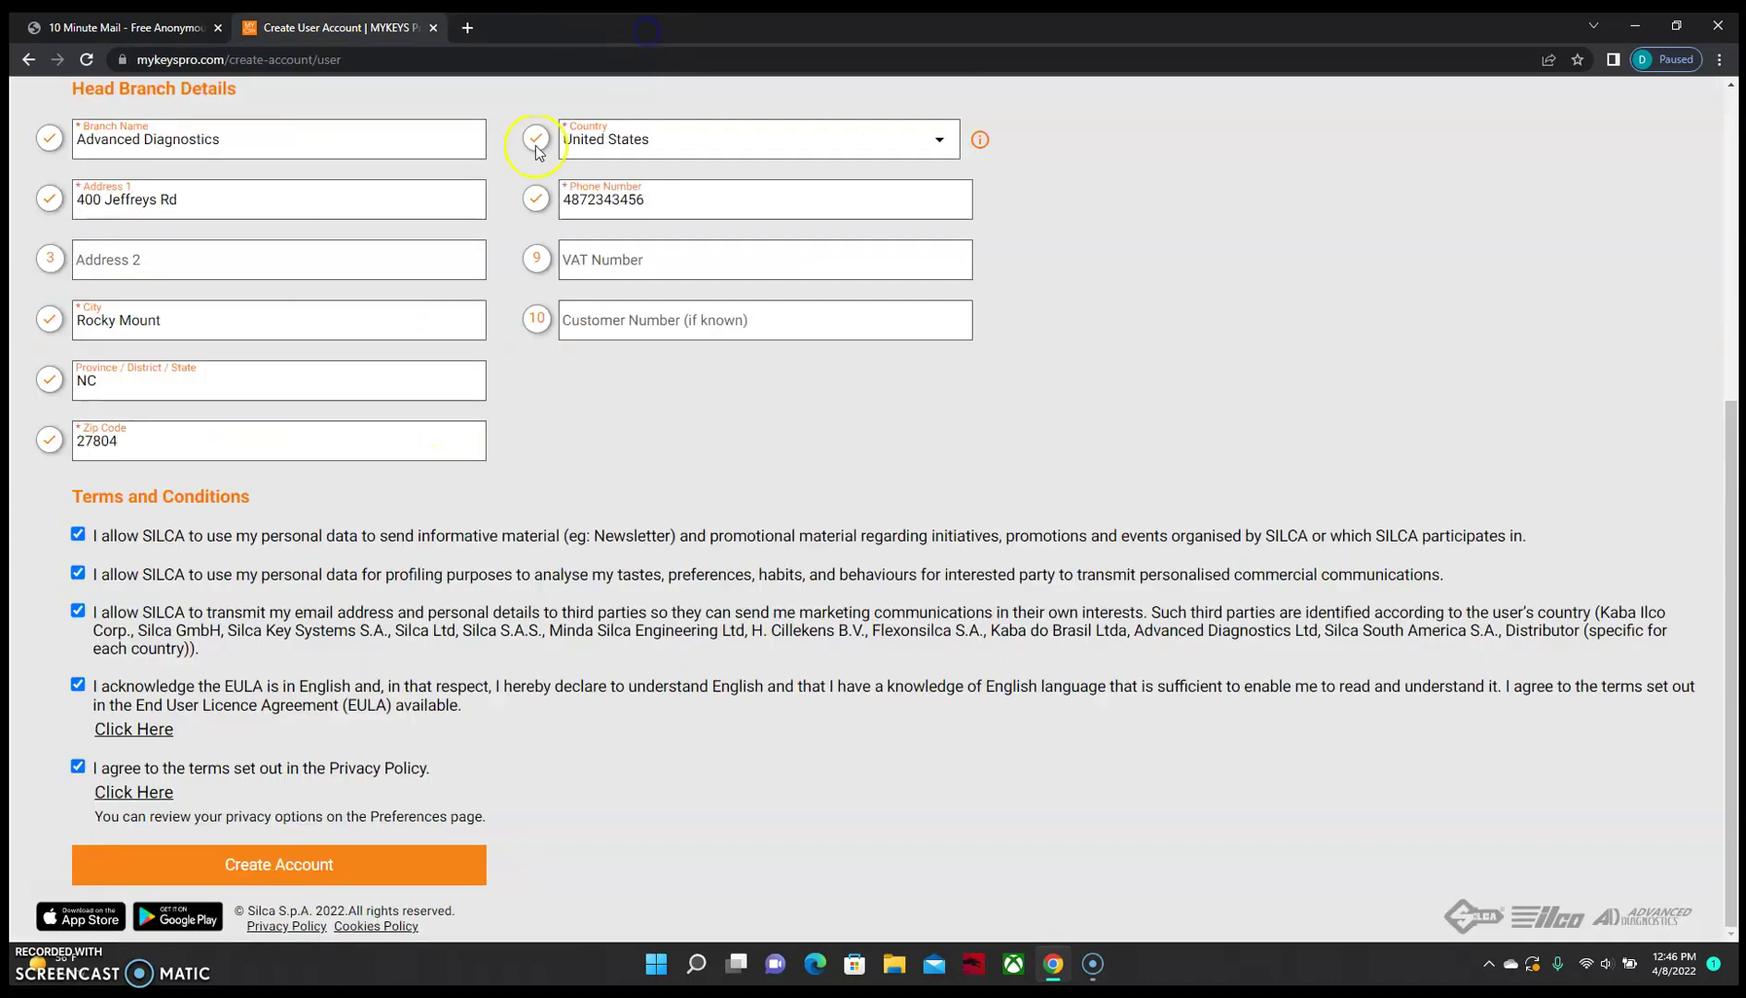
- Submit the registration form and dismiss the account-created confirmation
click(275, 873)
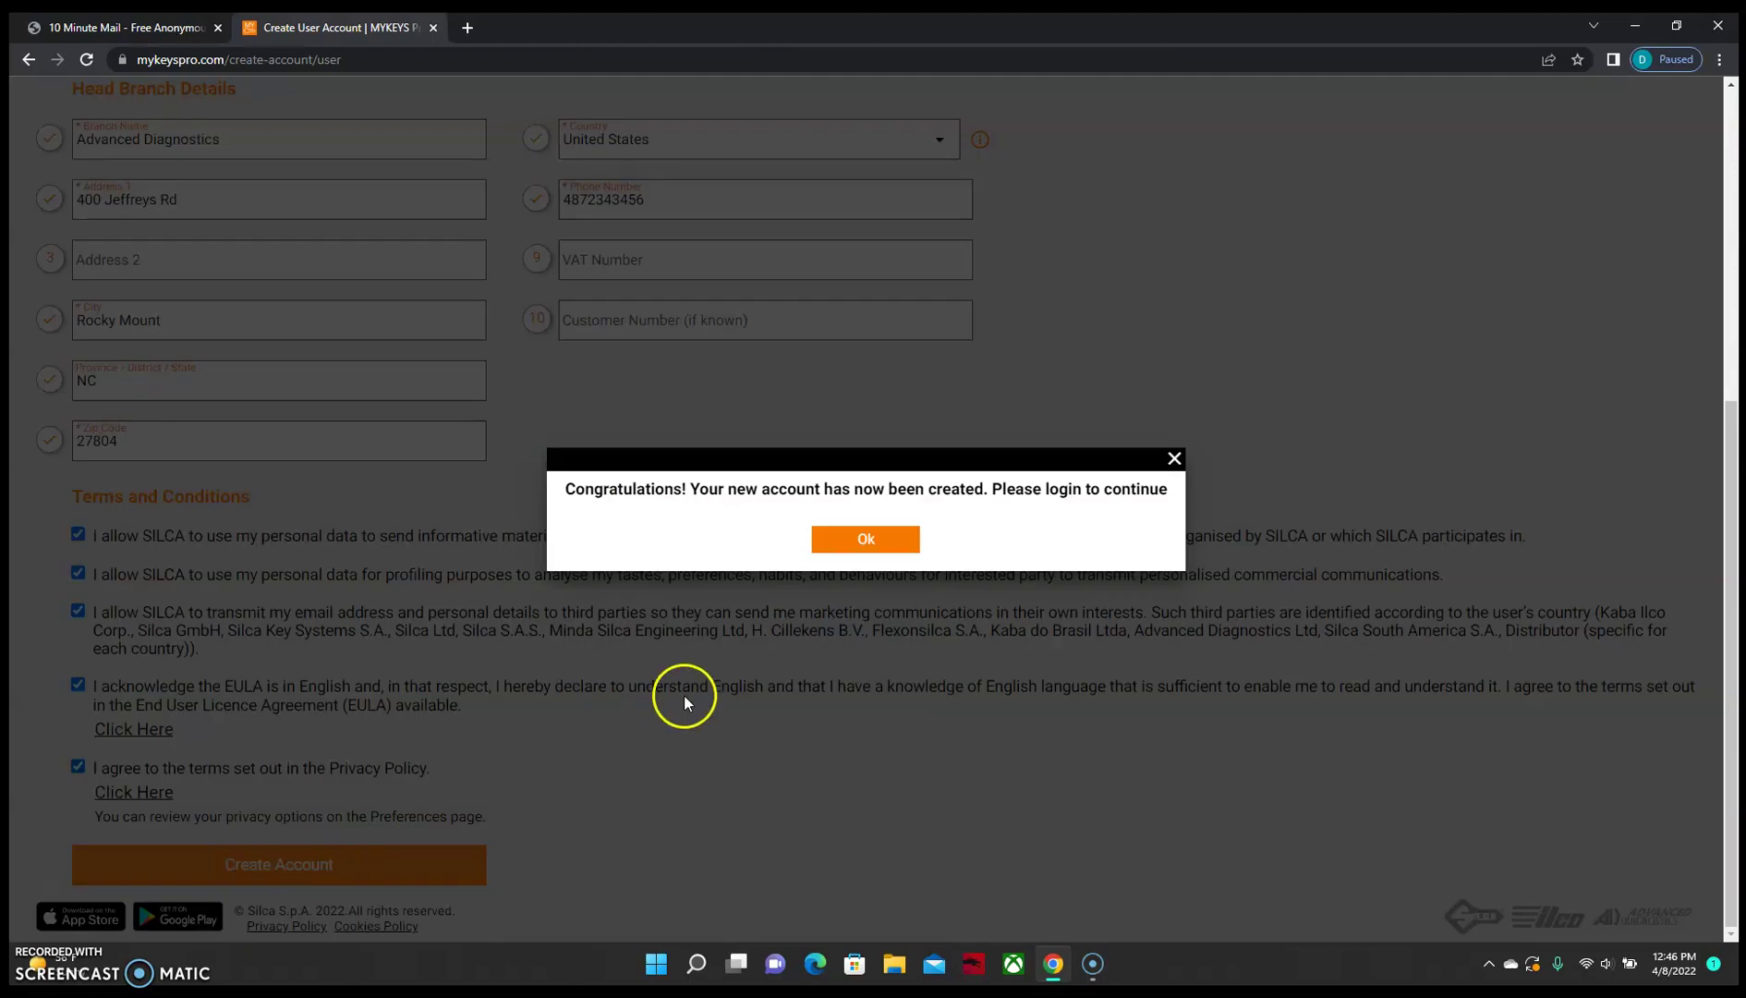
click(842, 548)
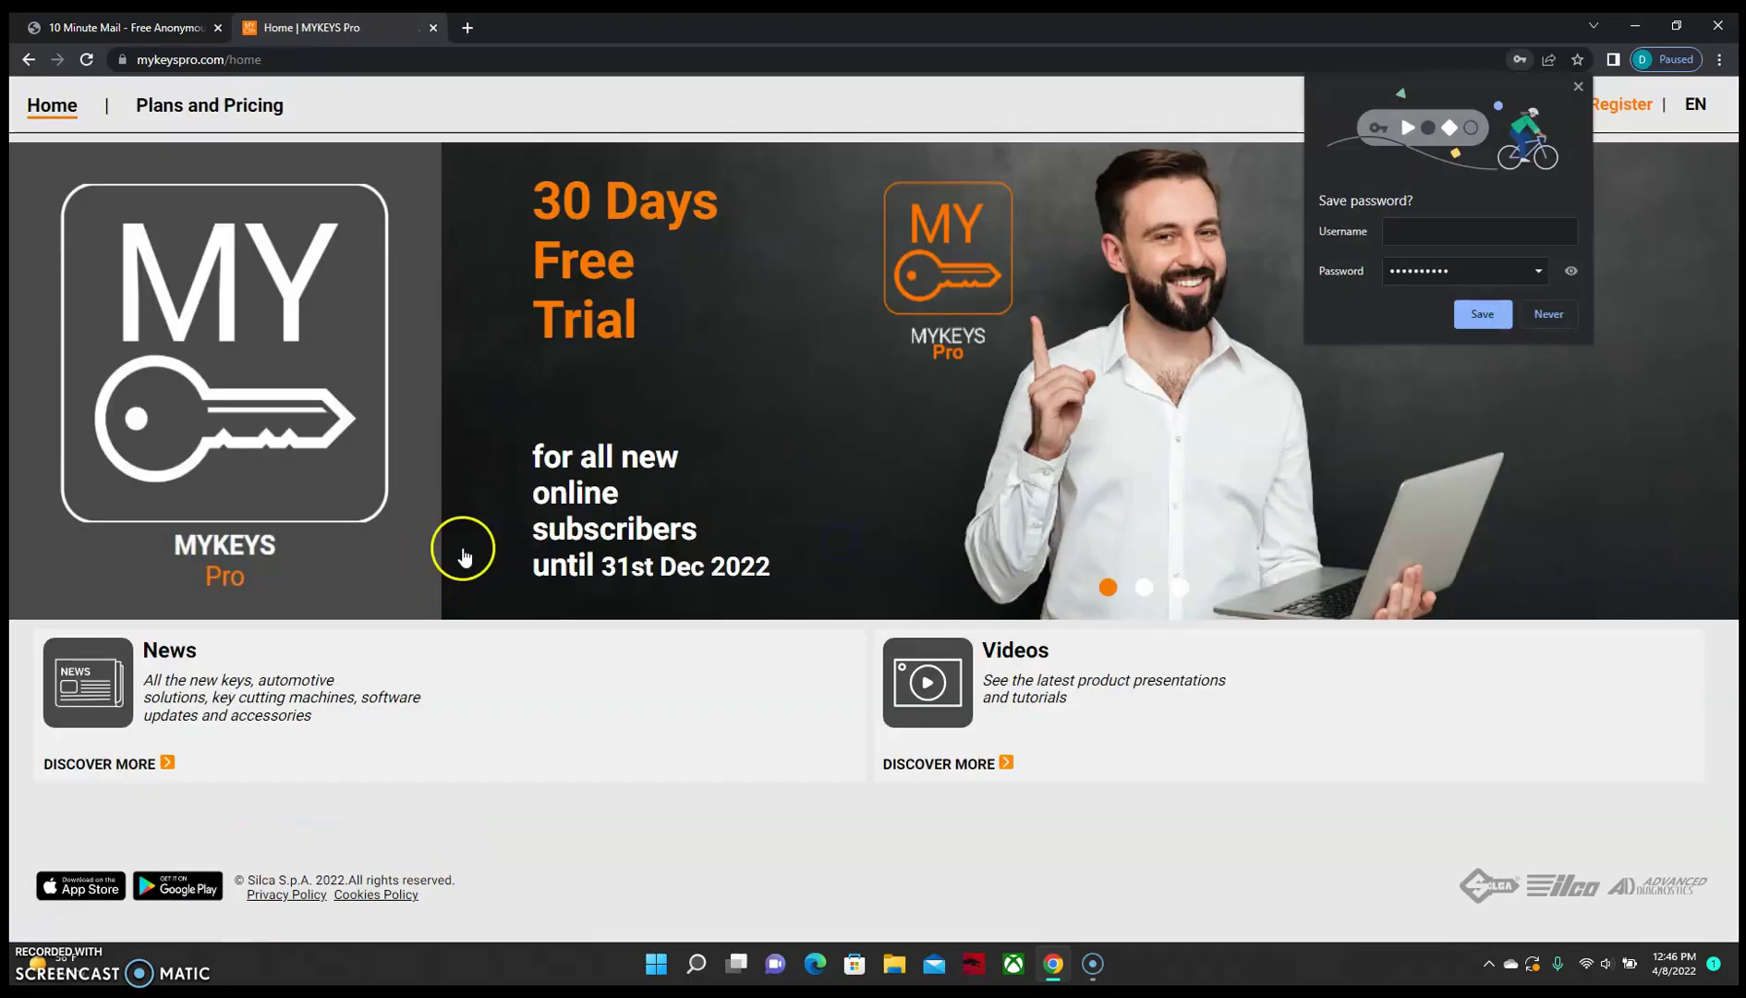
- Decline Chrome's password saving and go to the MYKEYS Pro sign-in page
click(1539, 315)
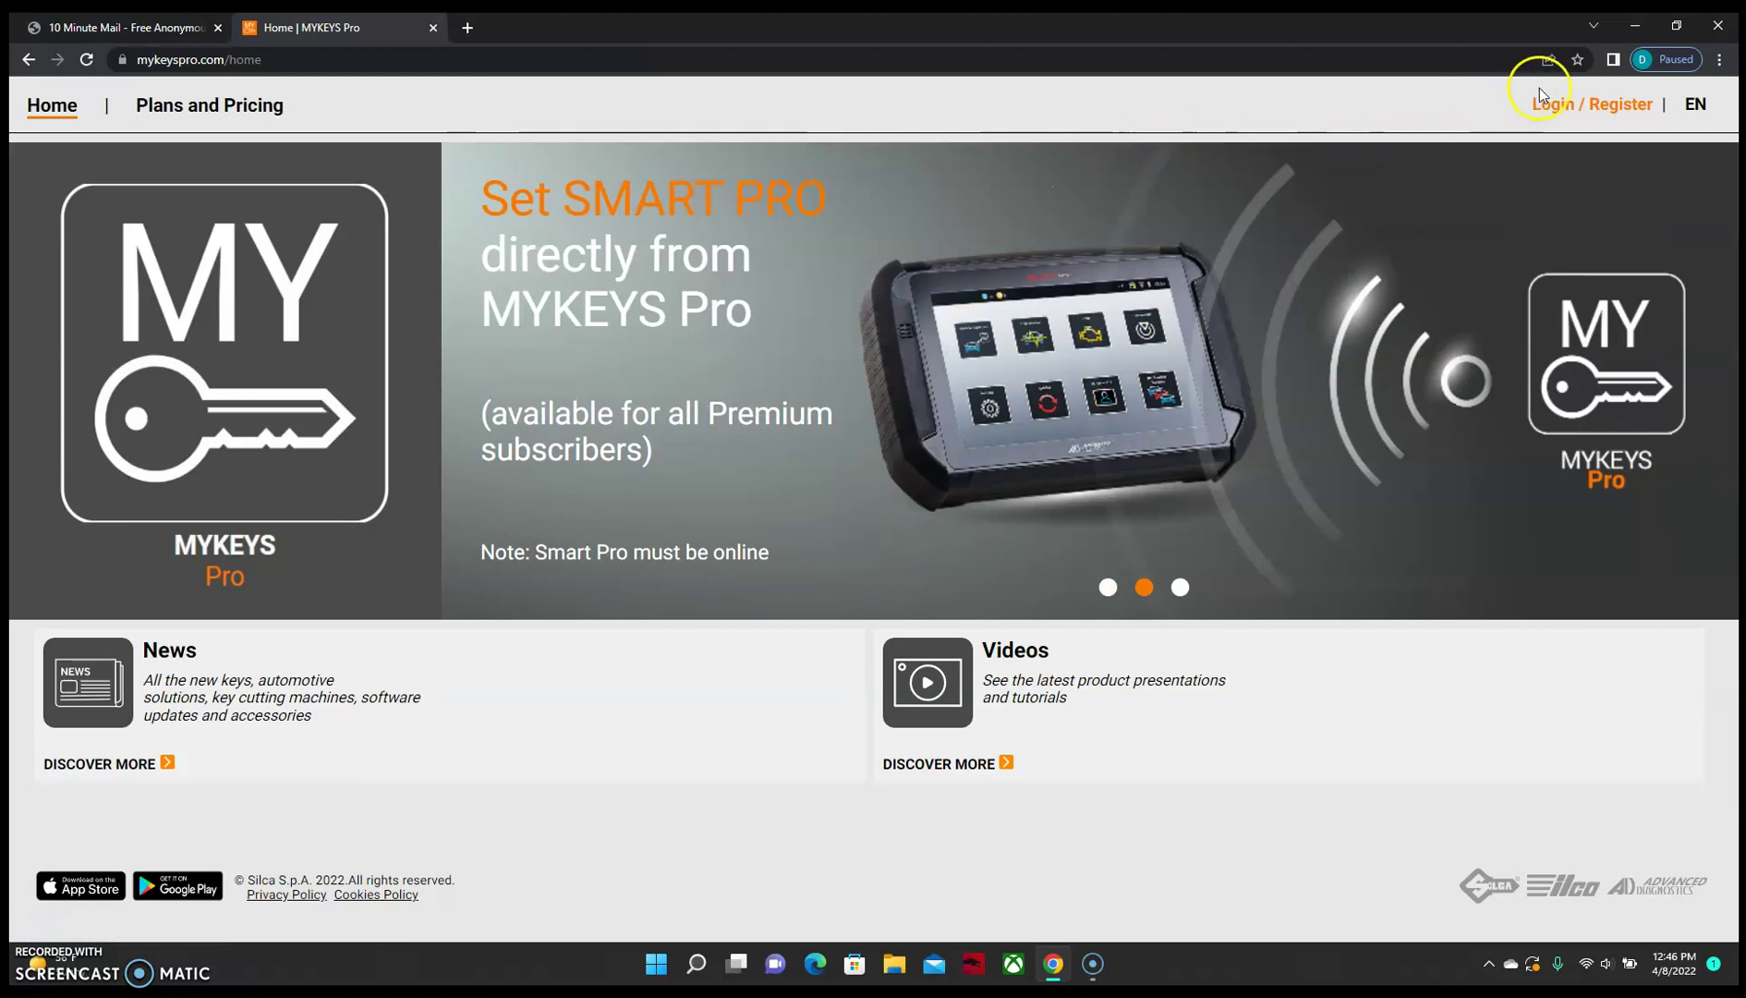
click(1569, 102)
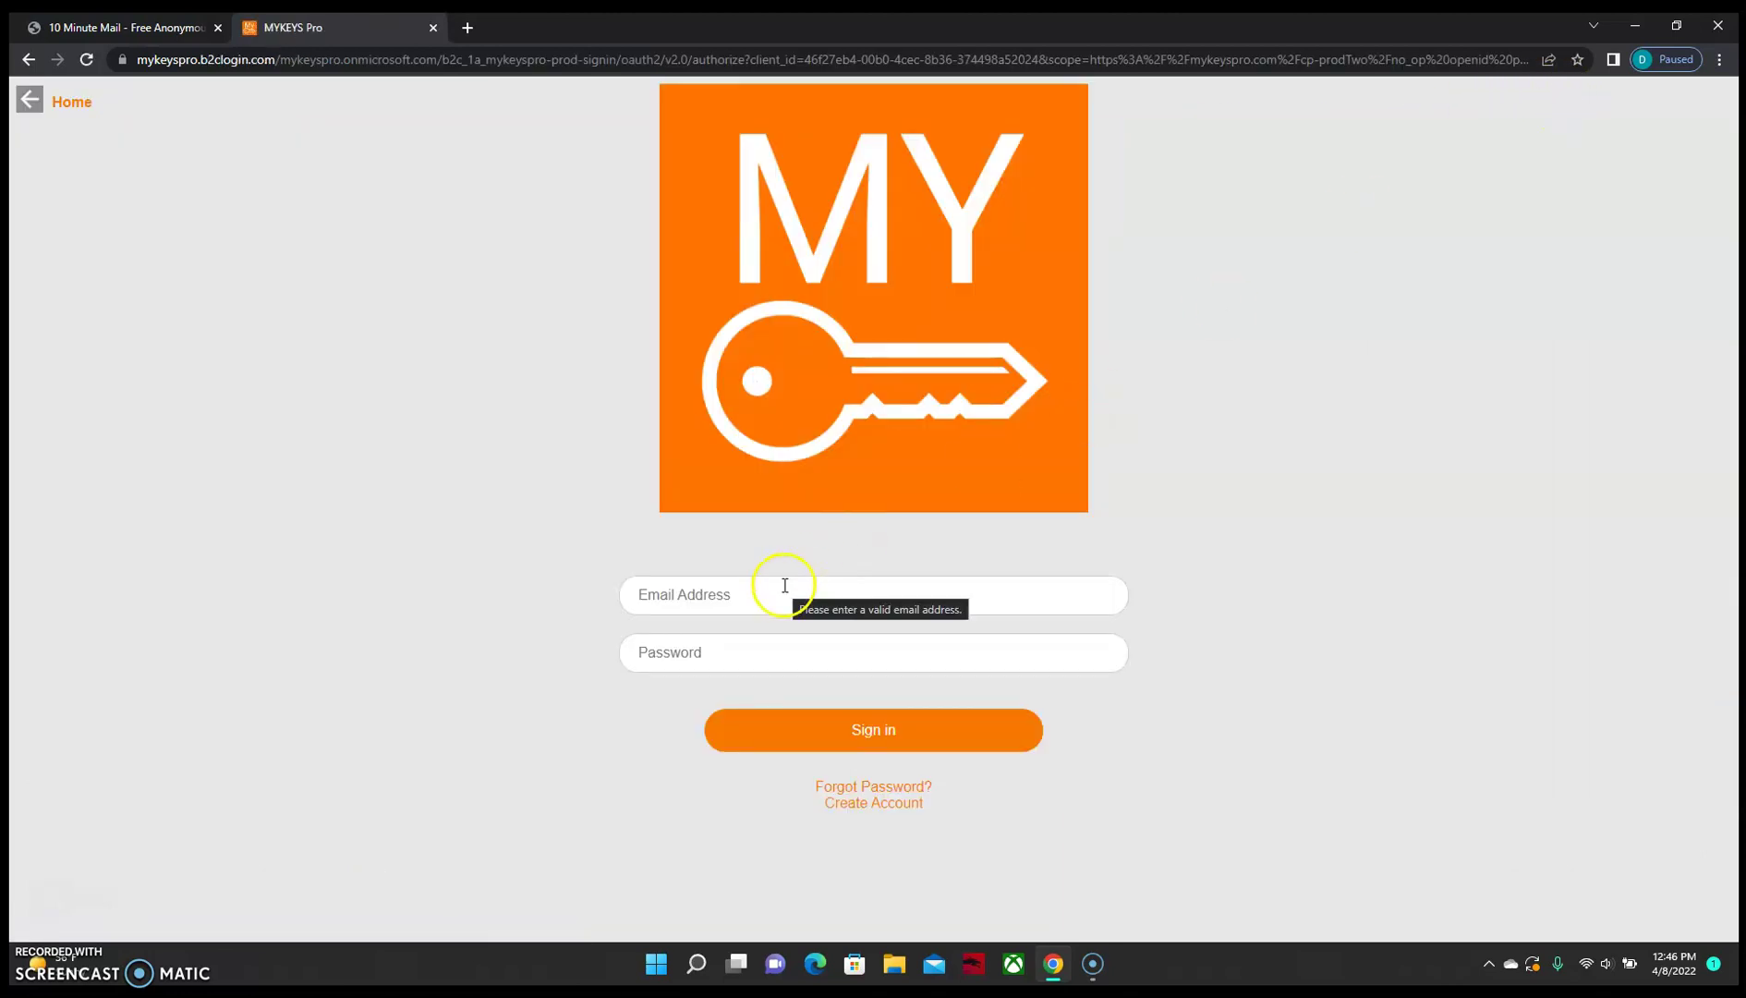
- Copy the temporary e-mail address from 10 Minute Mail and go back to MYKEYS Pro
click(106, 27)
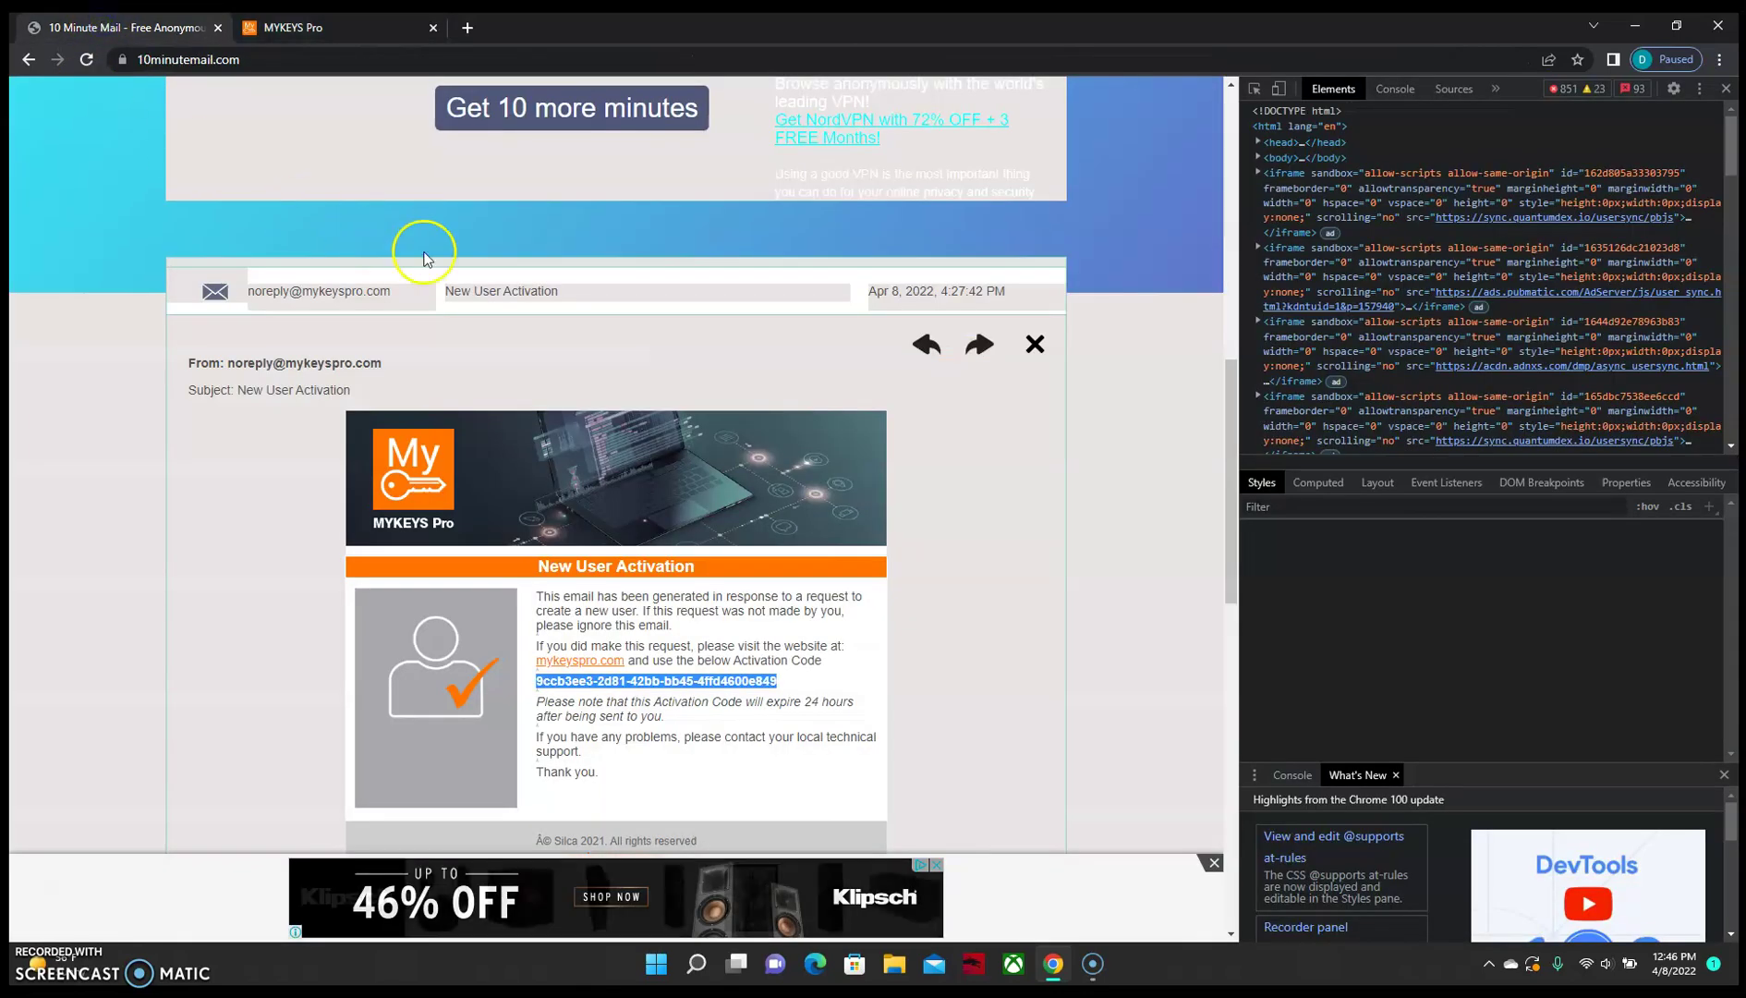
scroll(424, 258, up, 5)
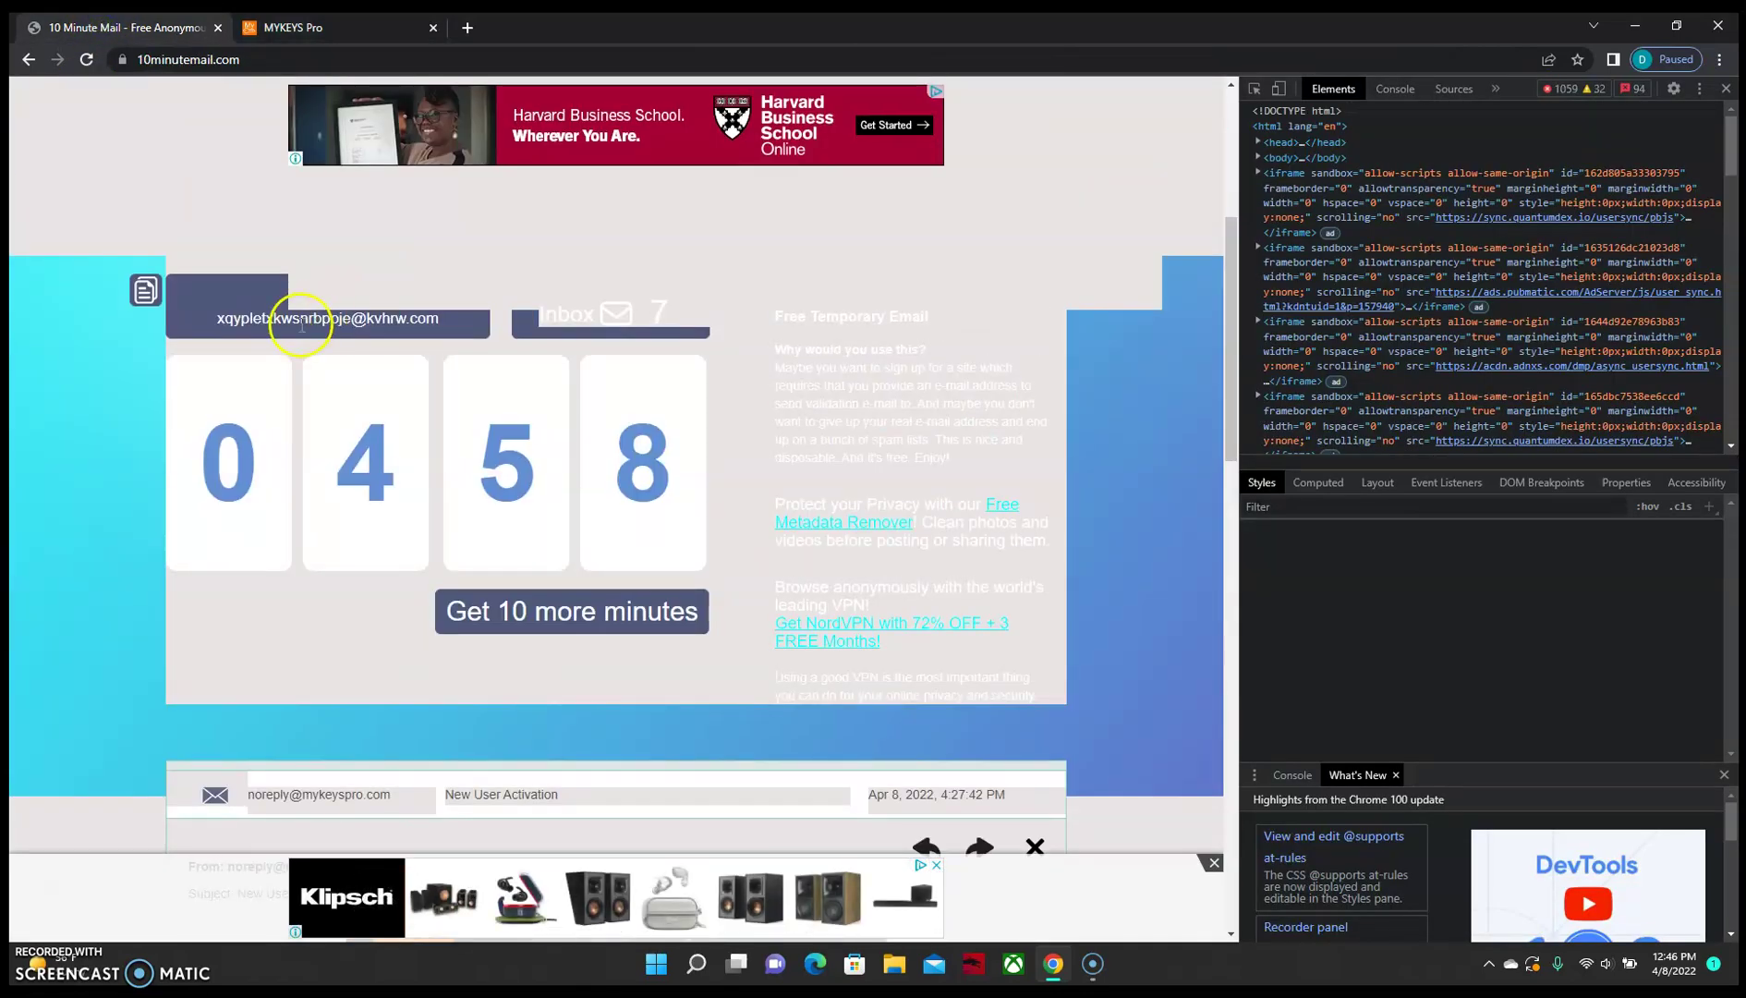
click(301, 324)
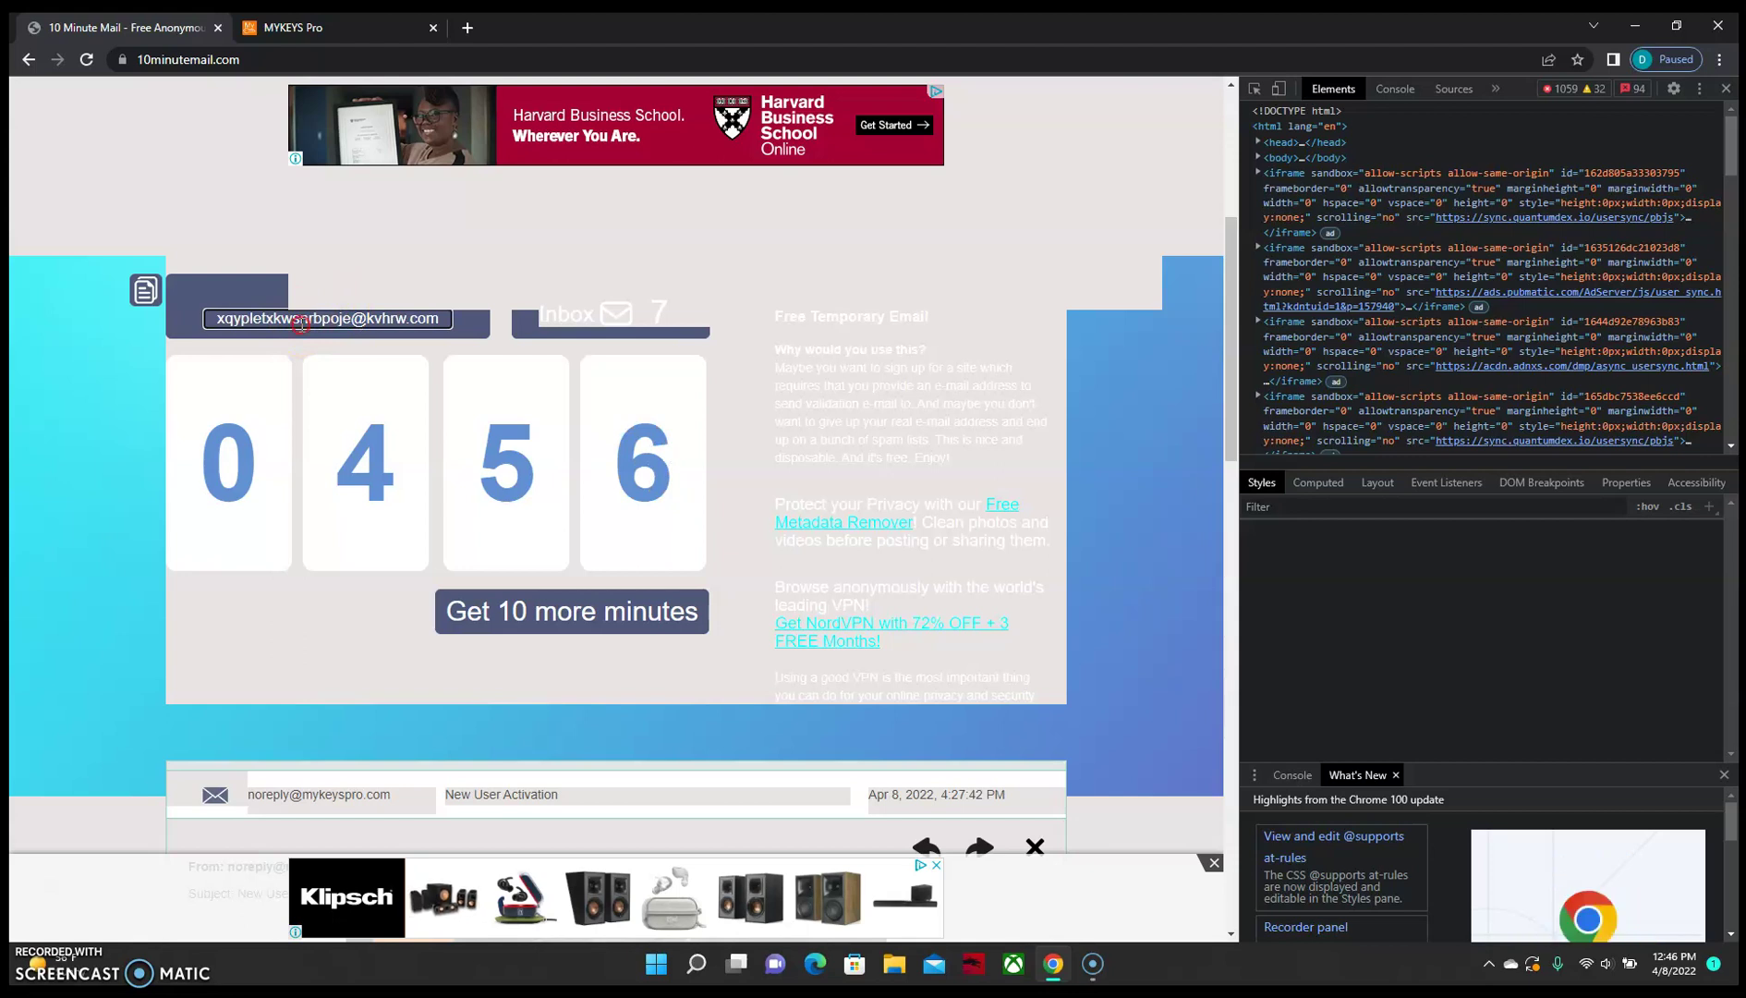
right_click(301, 323)
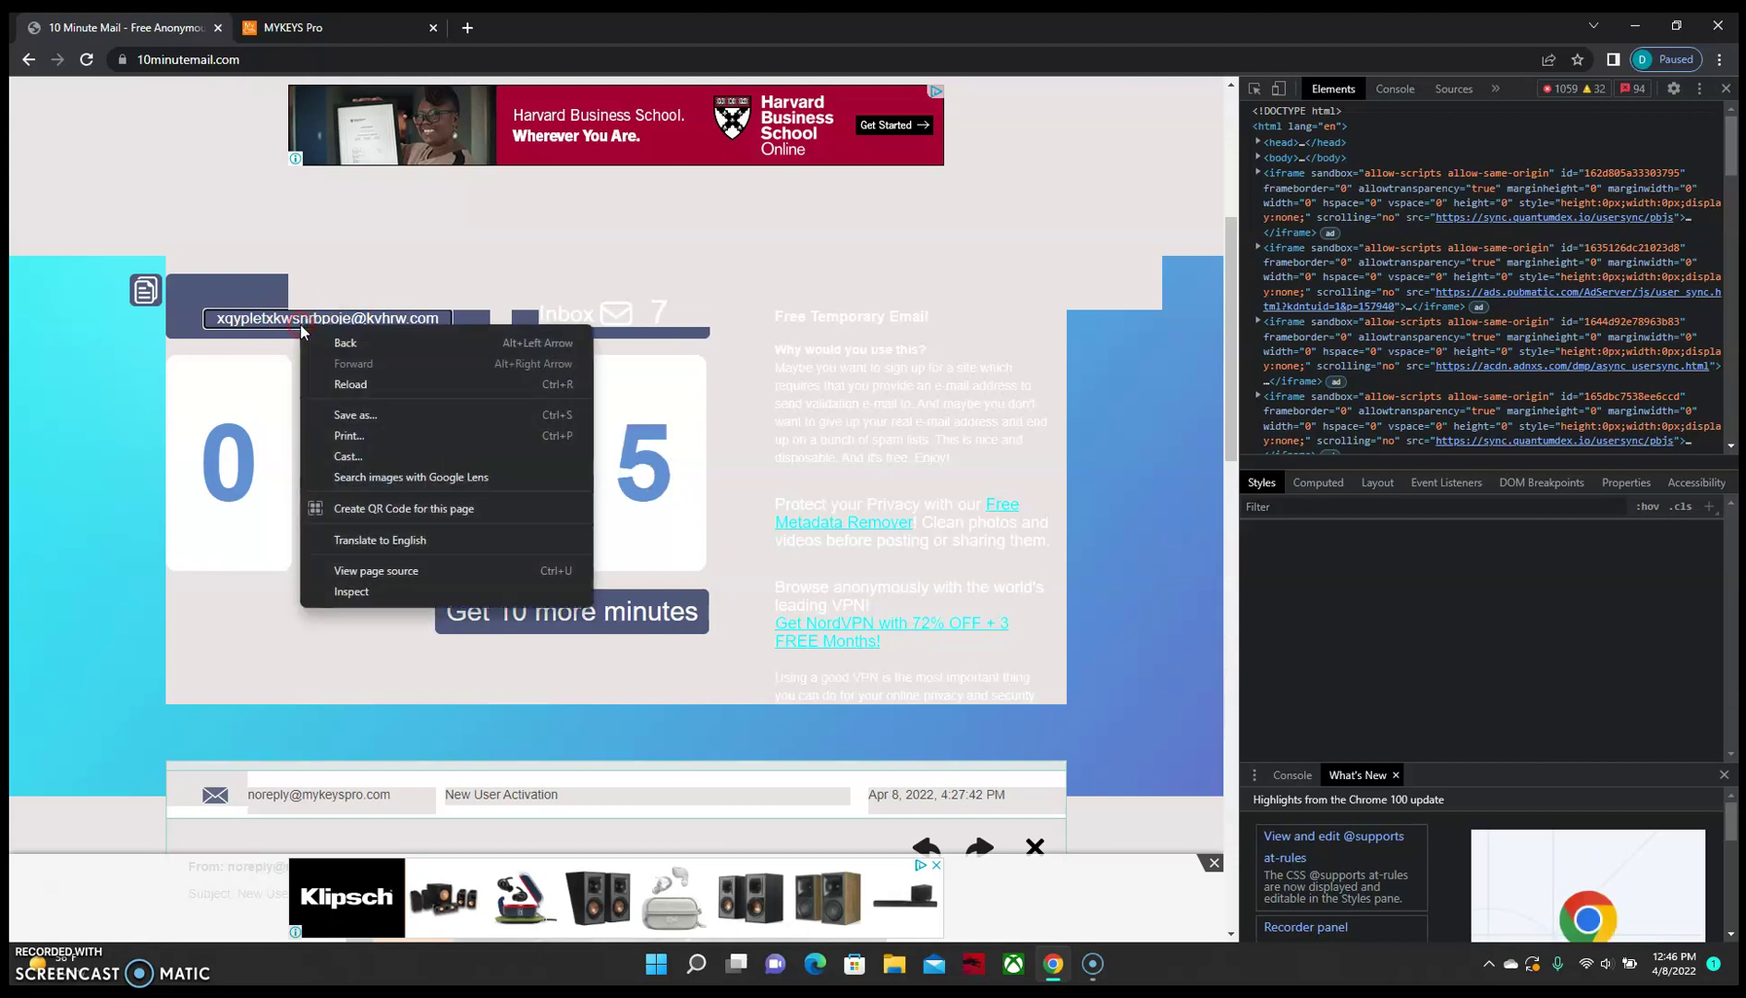
click(234, 315)
drag(217, 319, 450, 333)
key(ctrl+c)
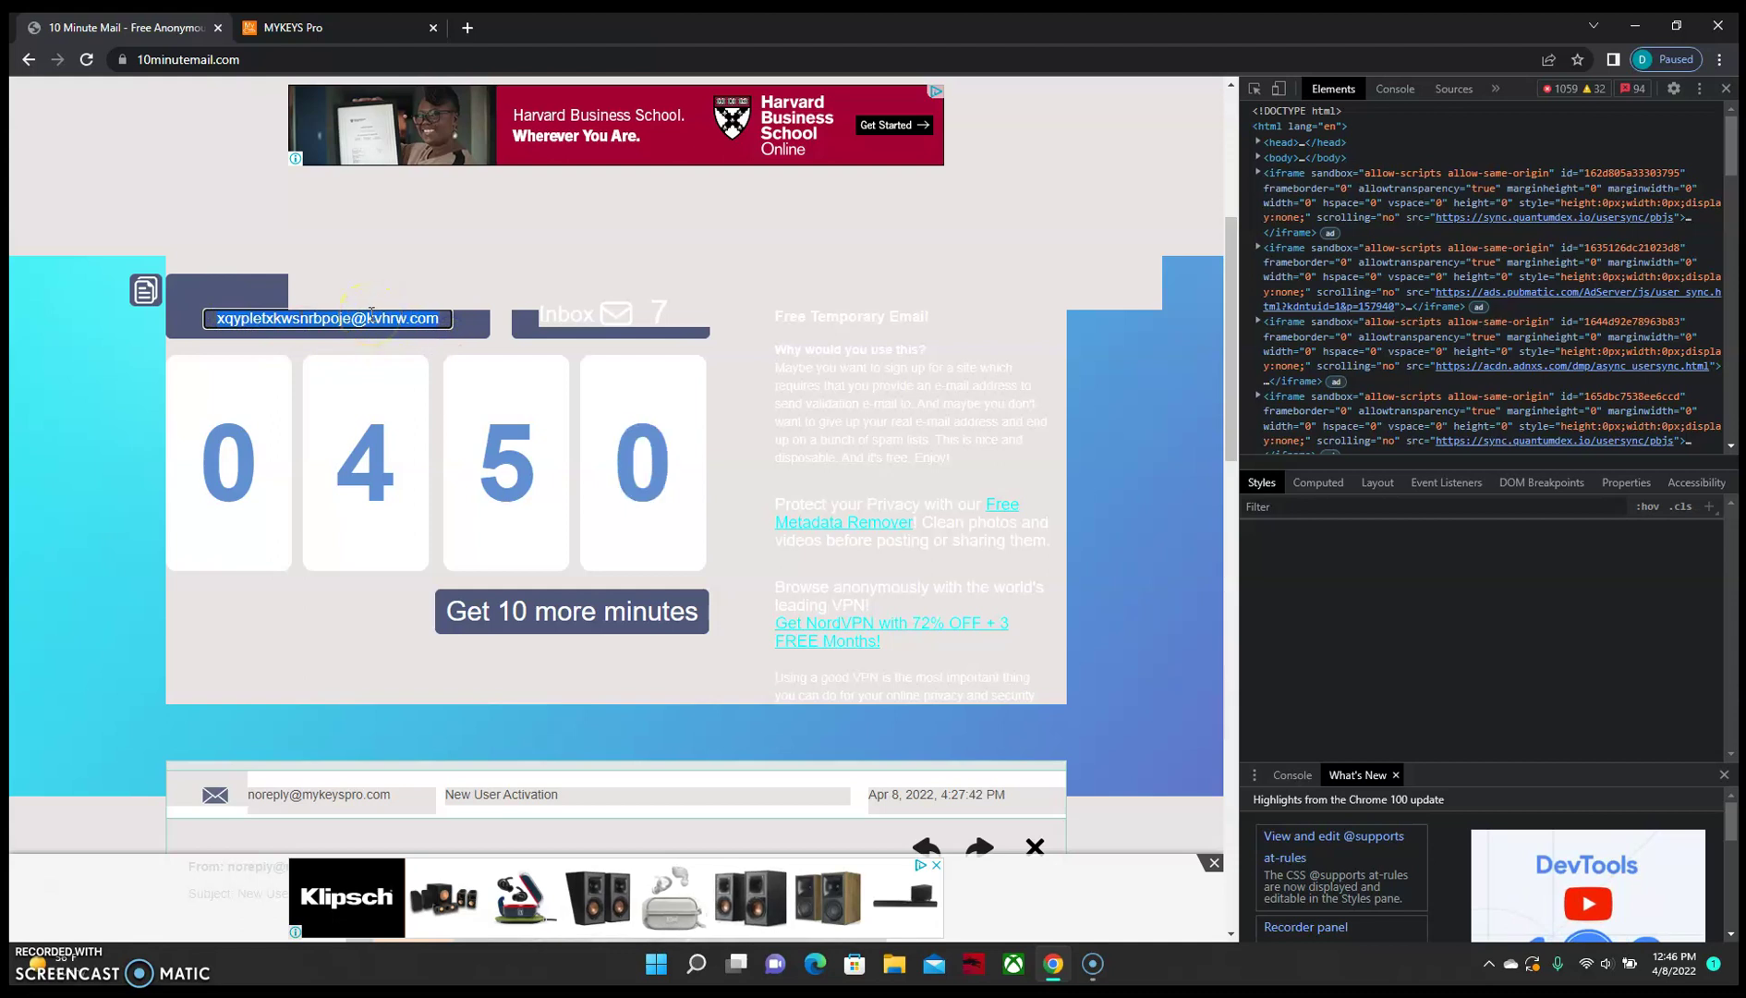
click(277, 26)
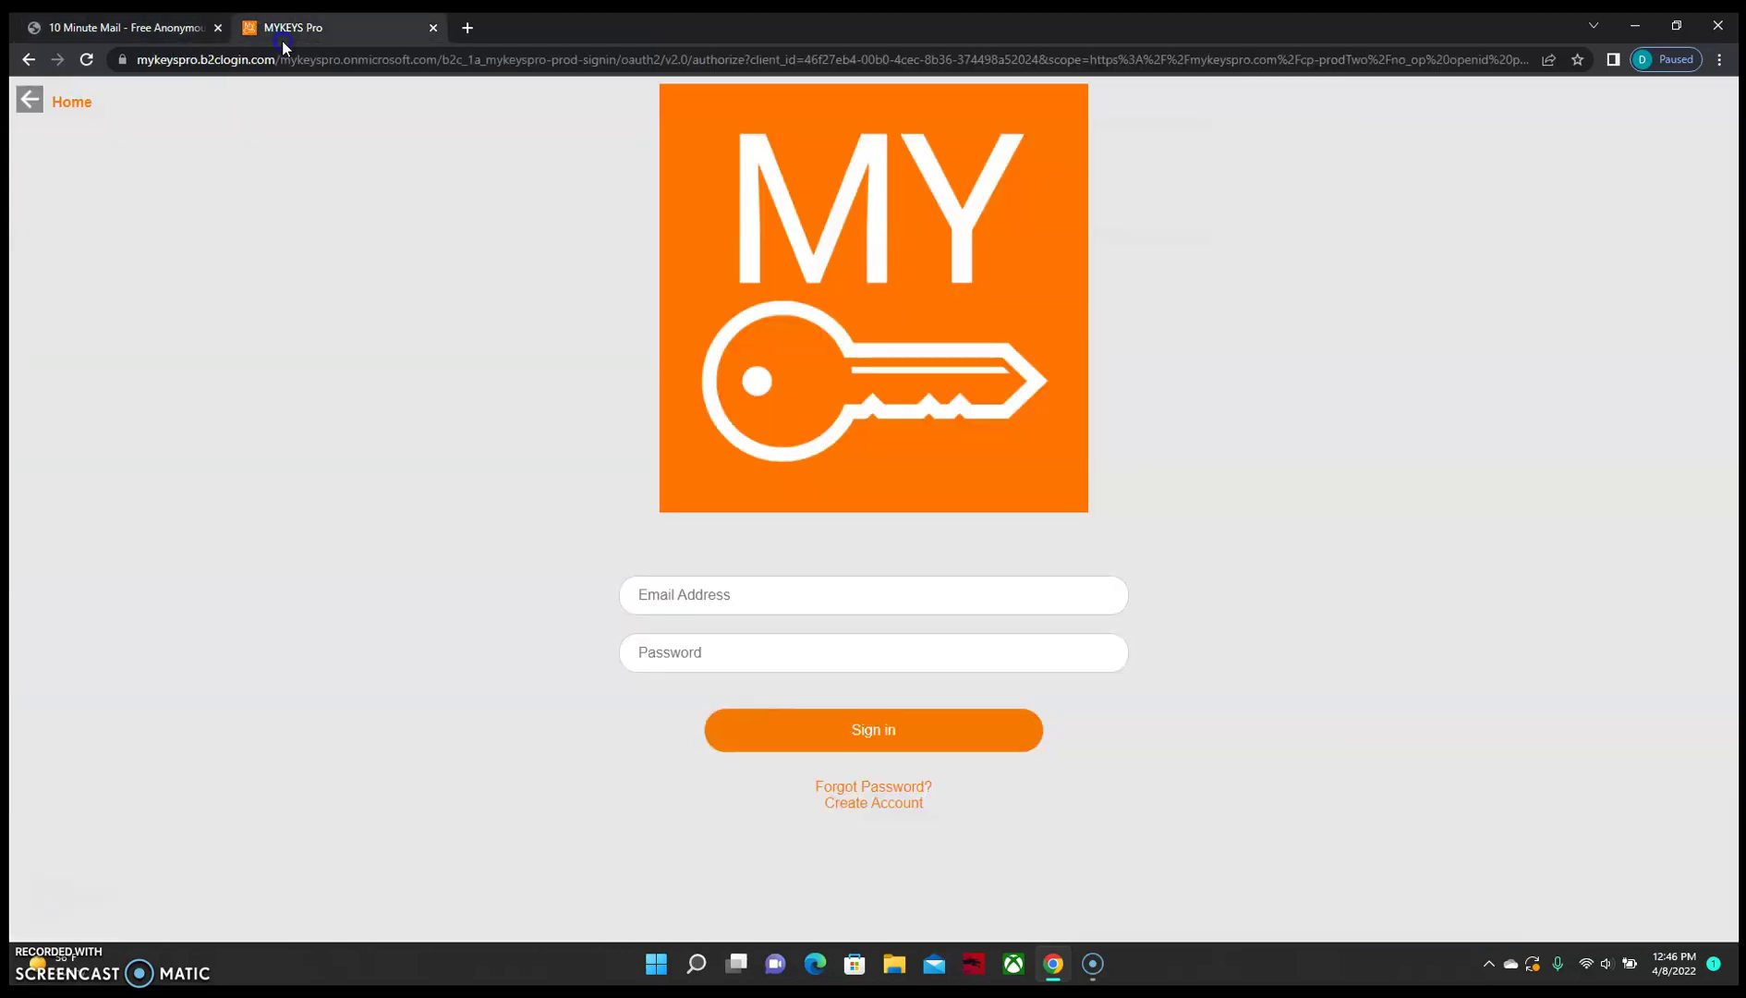
- Sign in to MYKEYS Pro with the pasted temporary e-mail and the account password
click(667, 584)
key(ctrl+v)
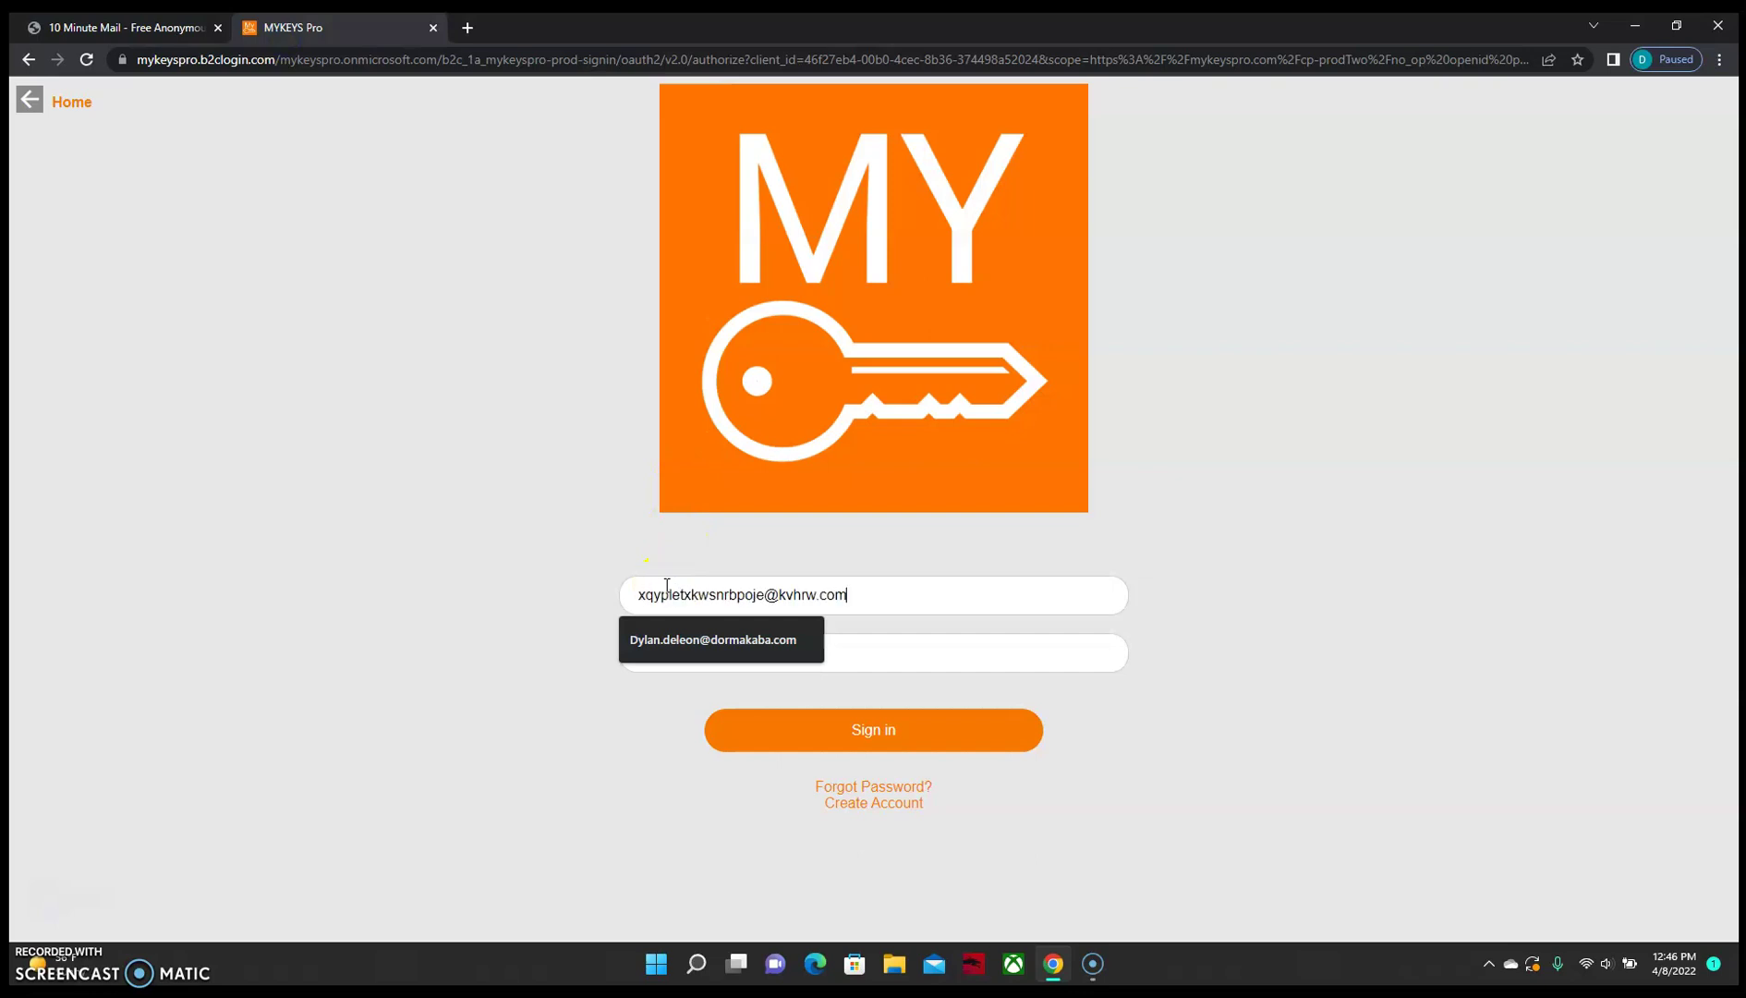
click(668, 646)
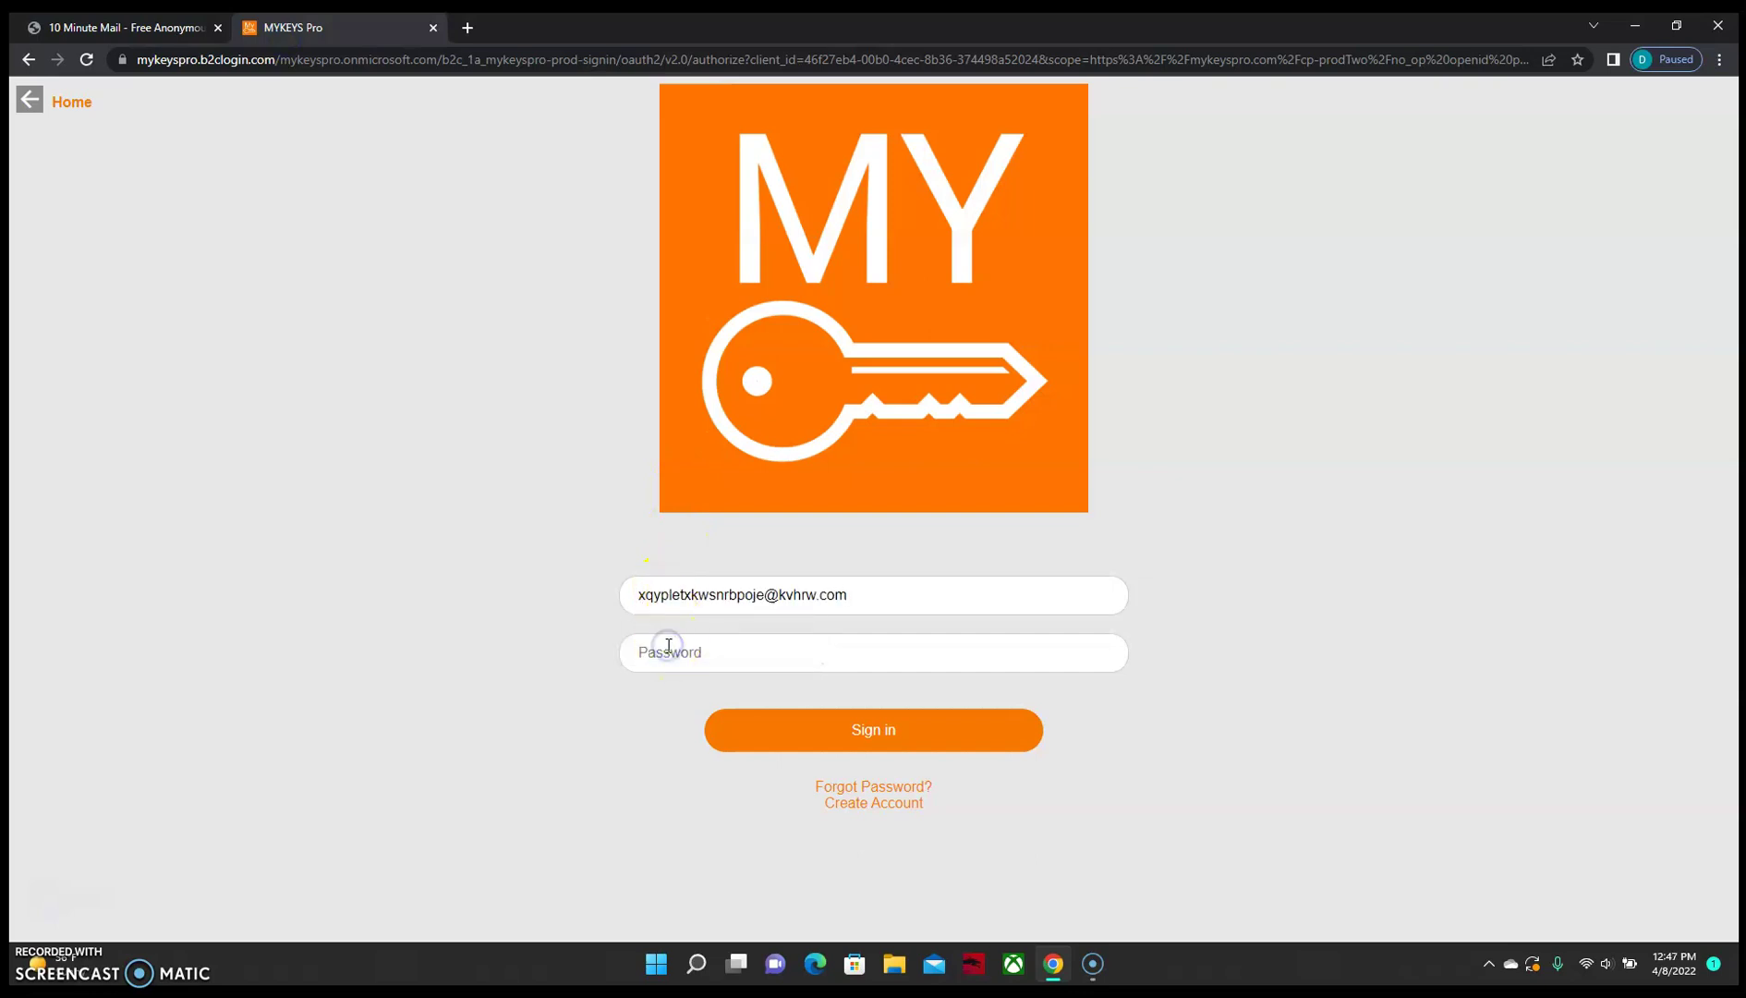
text(a)
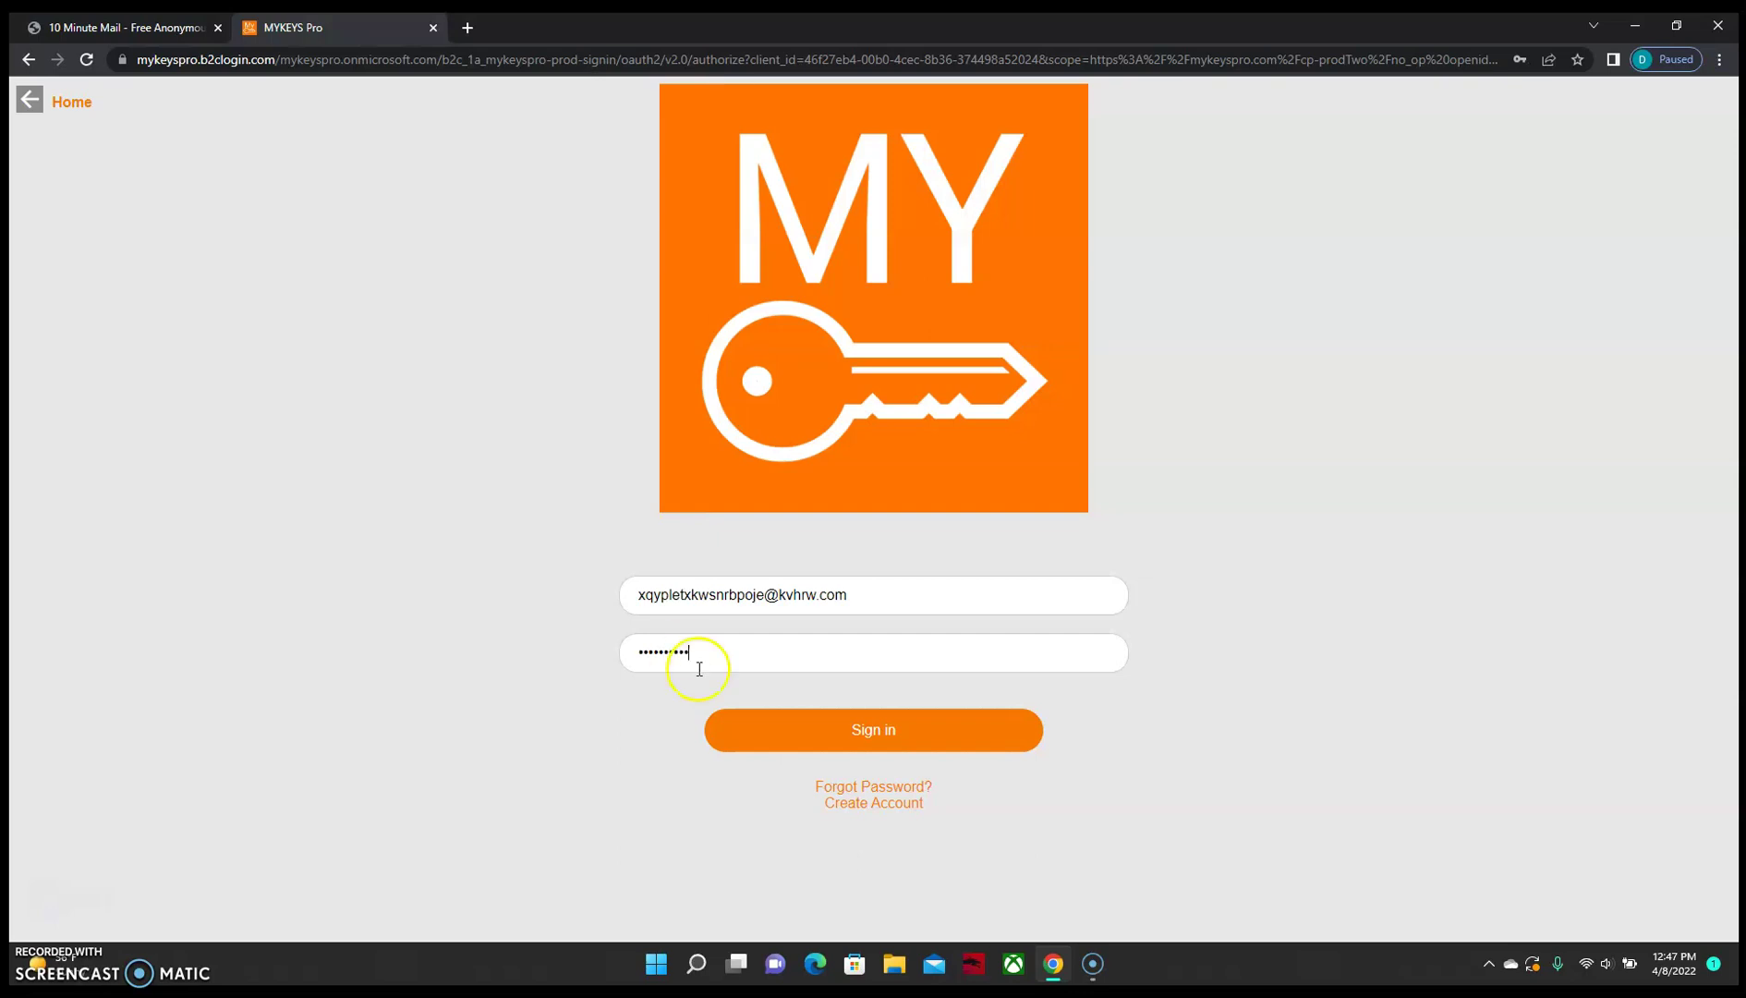
click(800, 728)
click(803, 732)
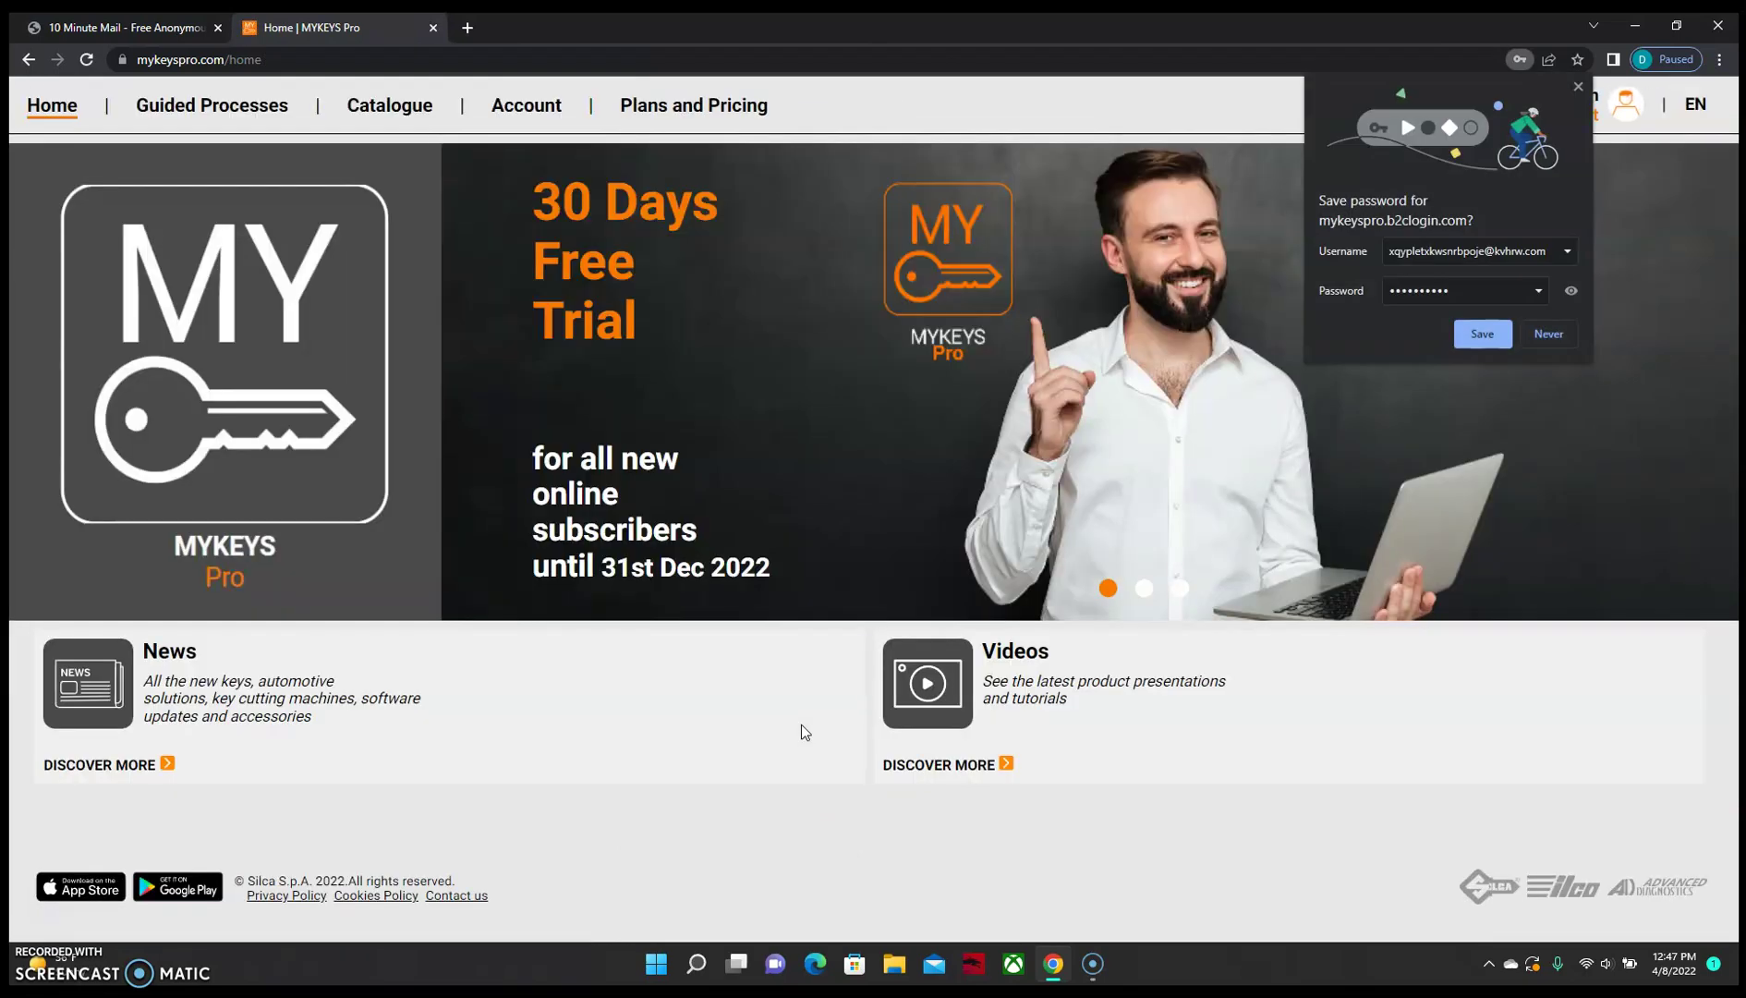
- Dismiss Chrome's save-password prompt, leaving the signed-in MYKEYS Pro home page
click(1367, 575)
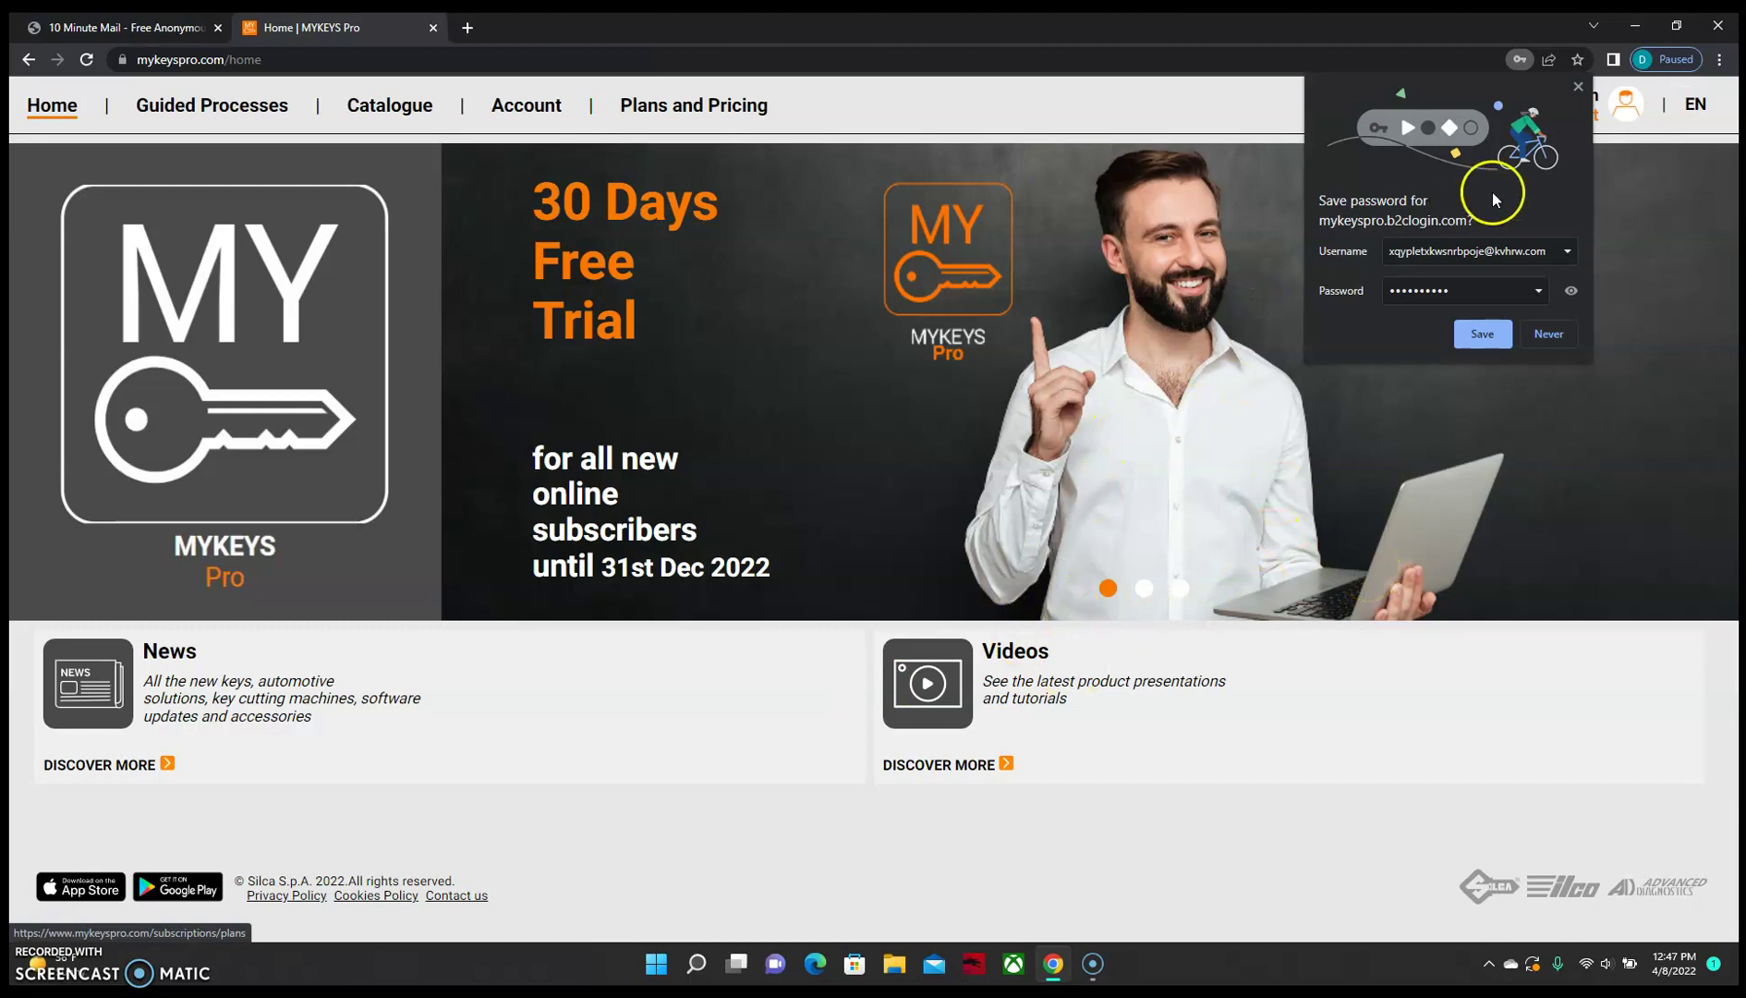
click(1576, 87)
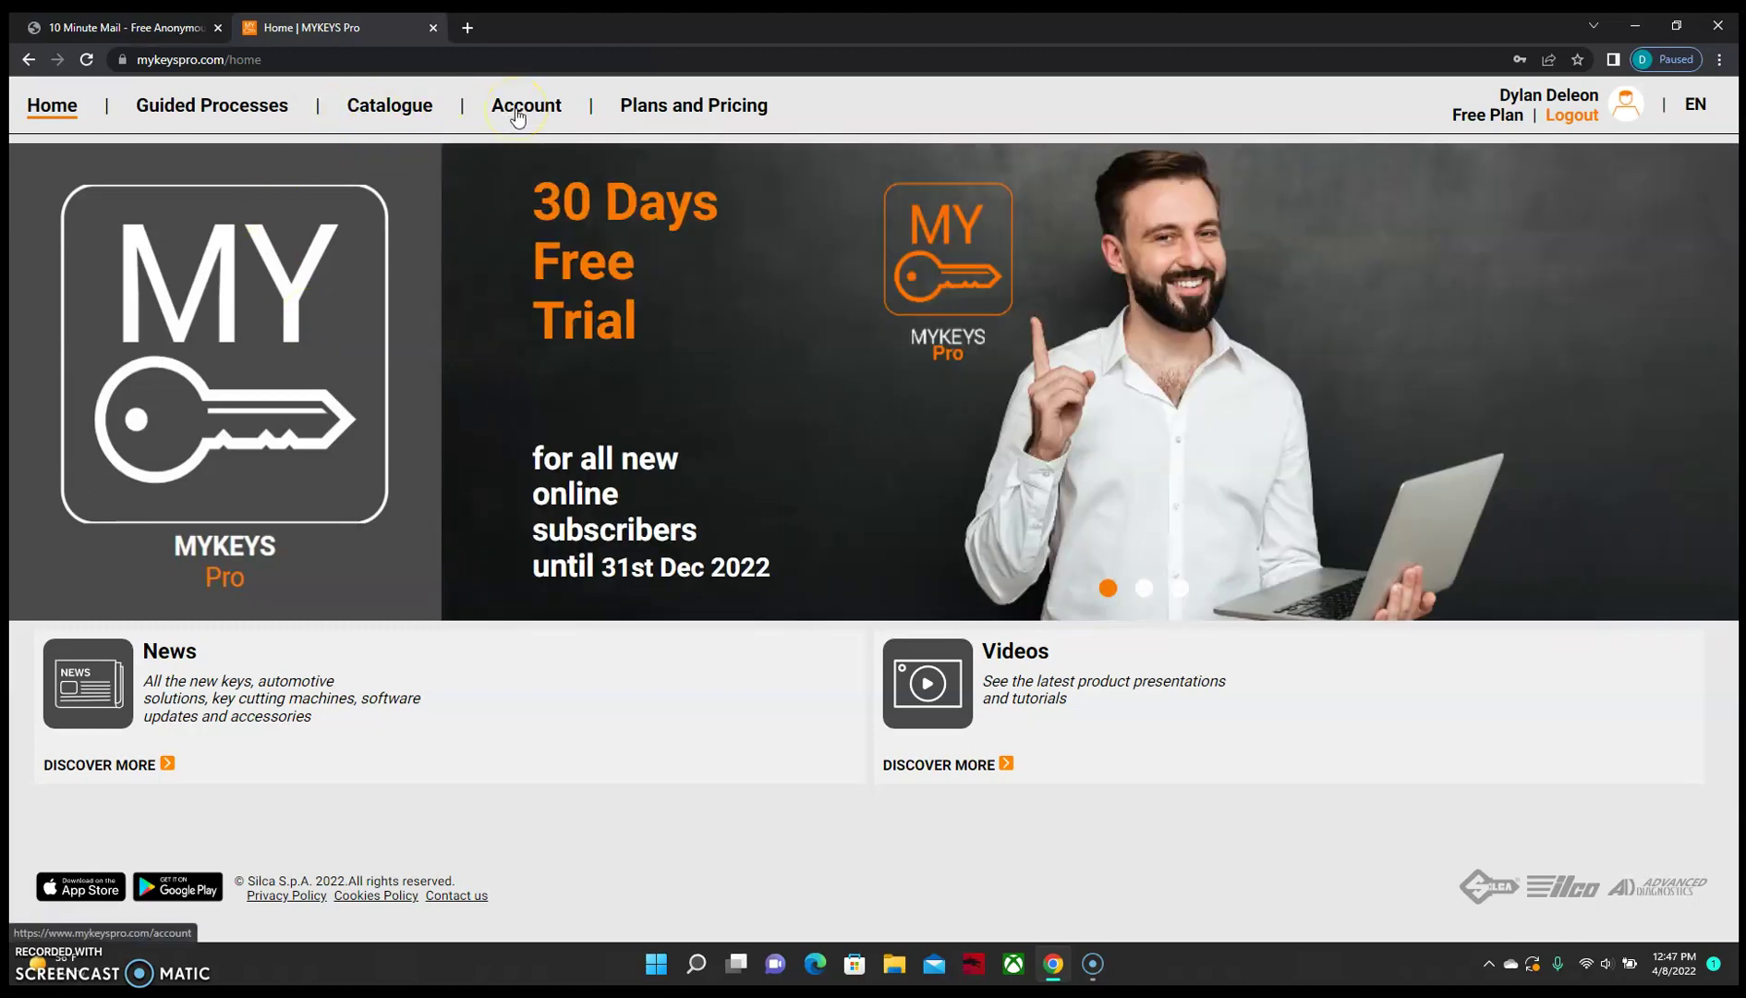
- Go to the Advanced Diagnostics branch's Devices tab and enter serial number SP802356
click(518, 115)
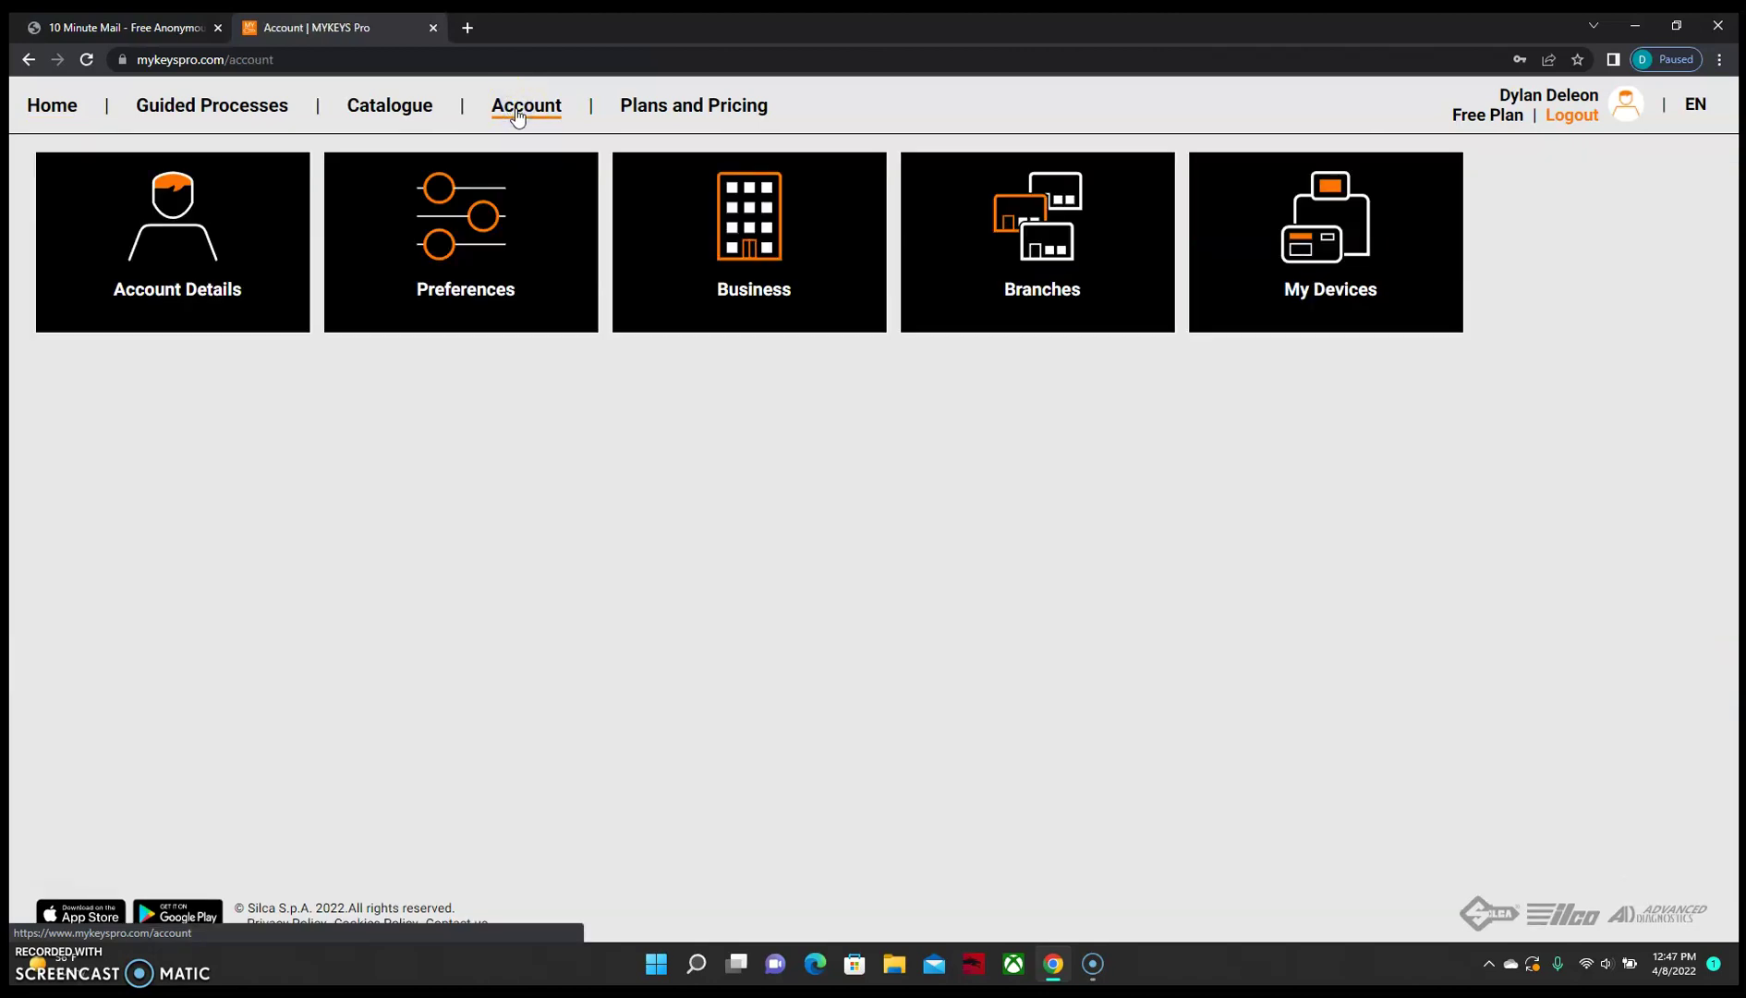
click(1268, 280)
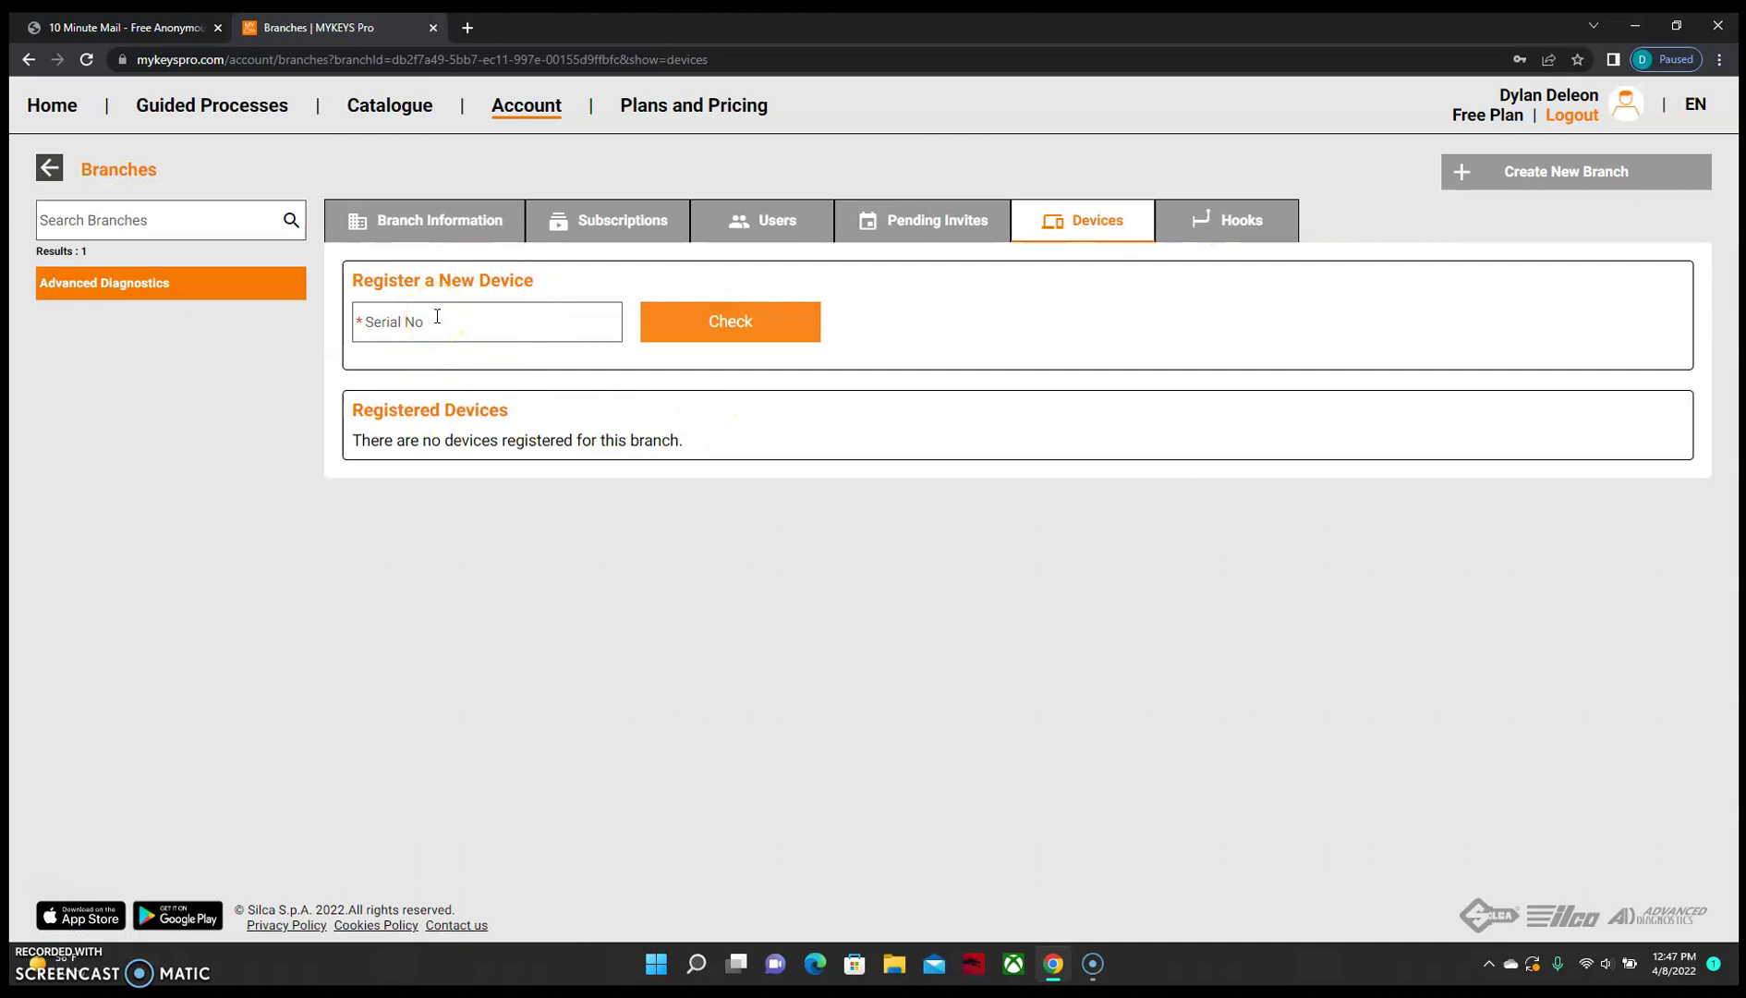
click(437, 316)
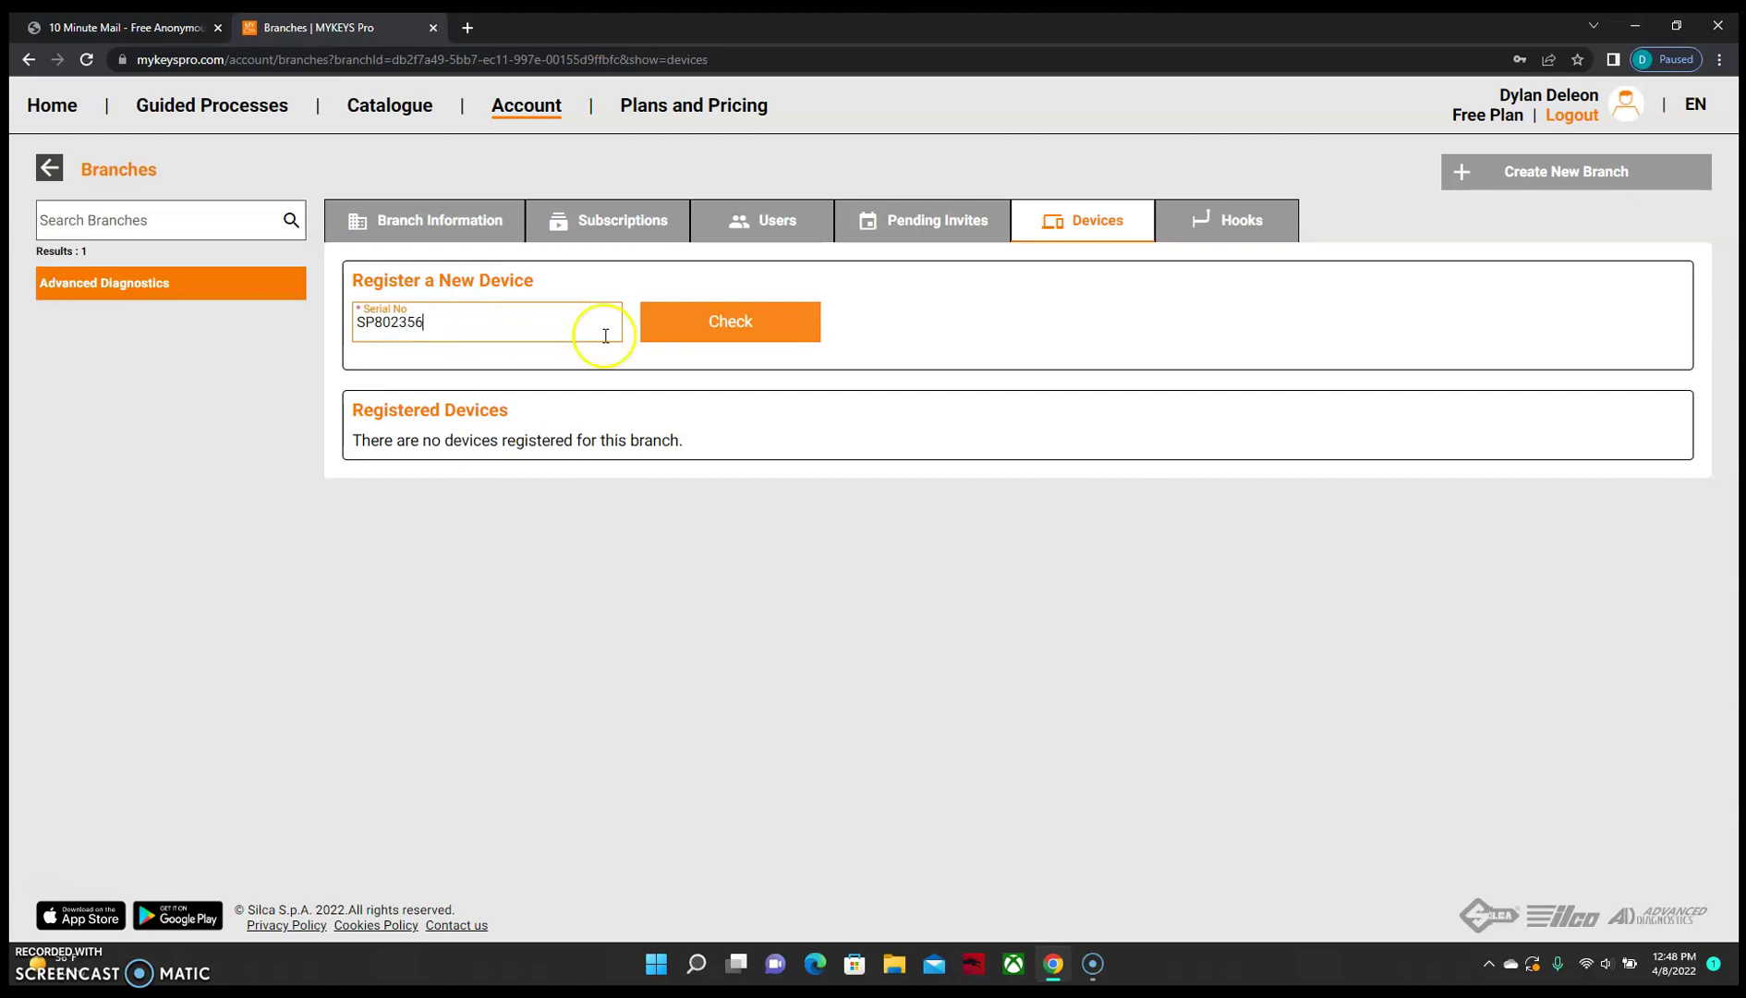
- Check serial SP802356, enter the device pass code, and register the SmartPro to the branch
click(769, 343)
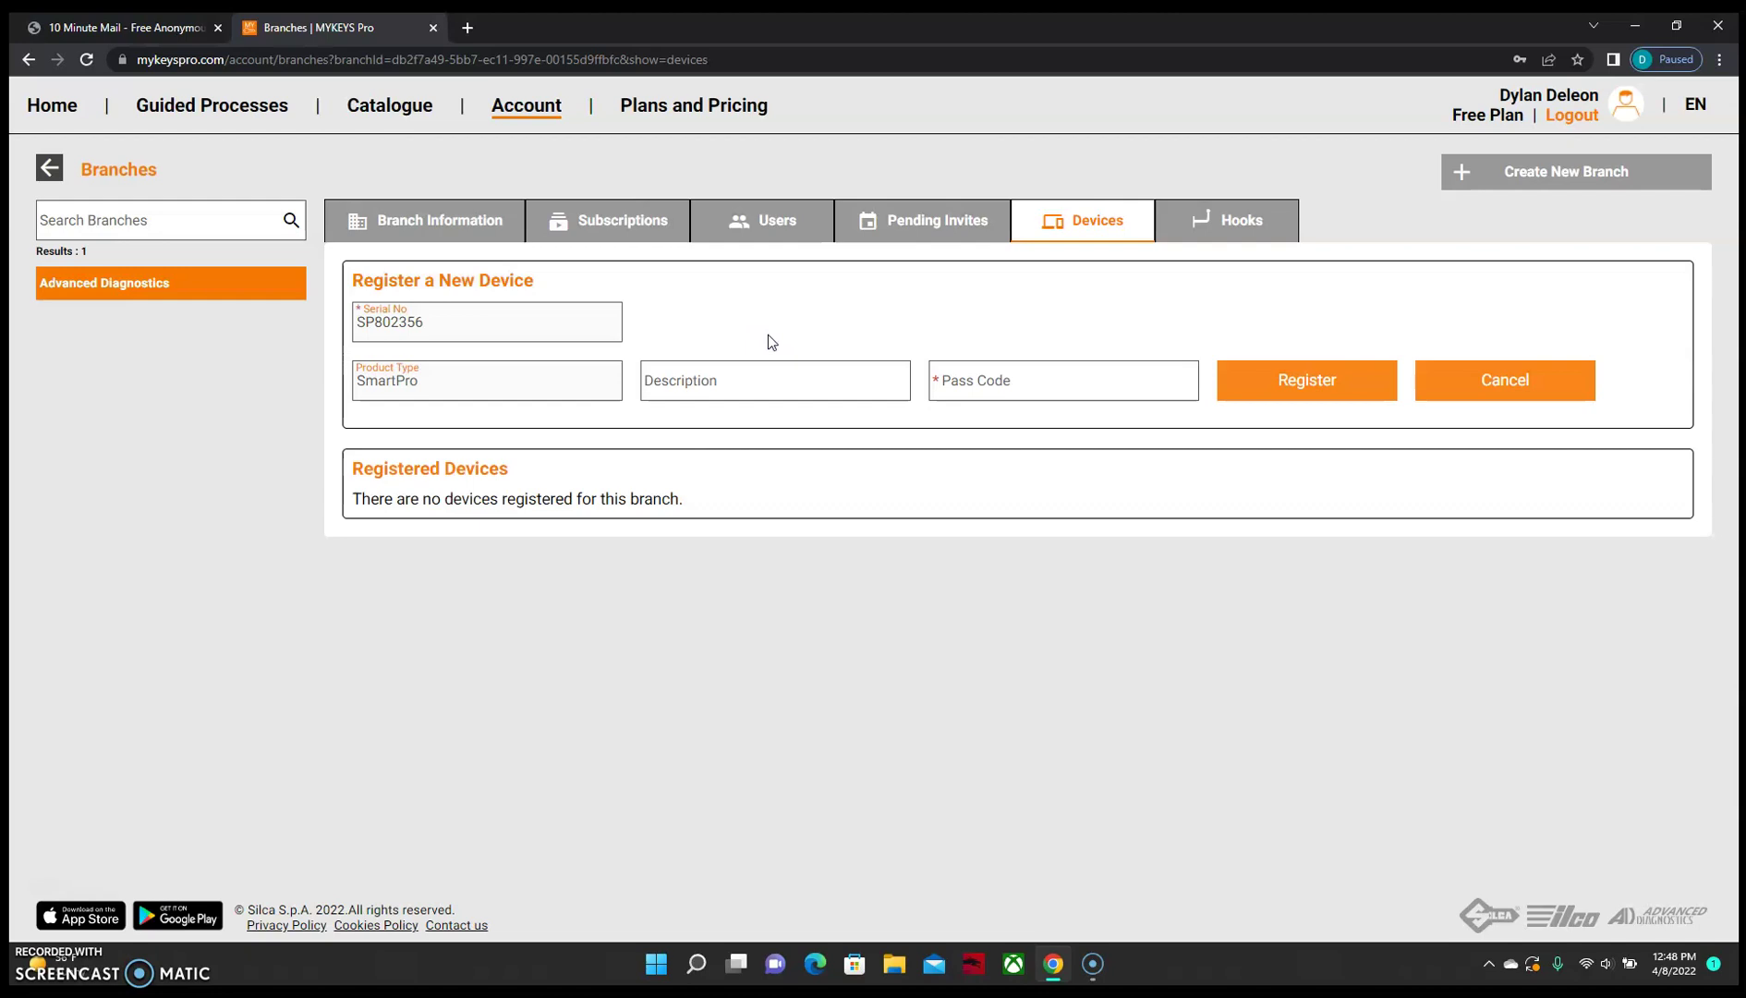
click(994, 381)
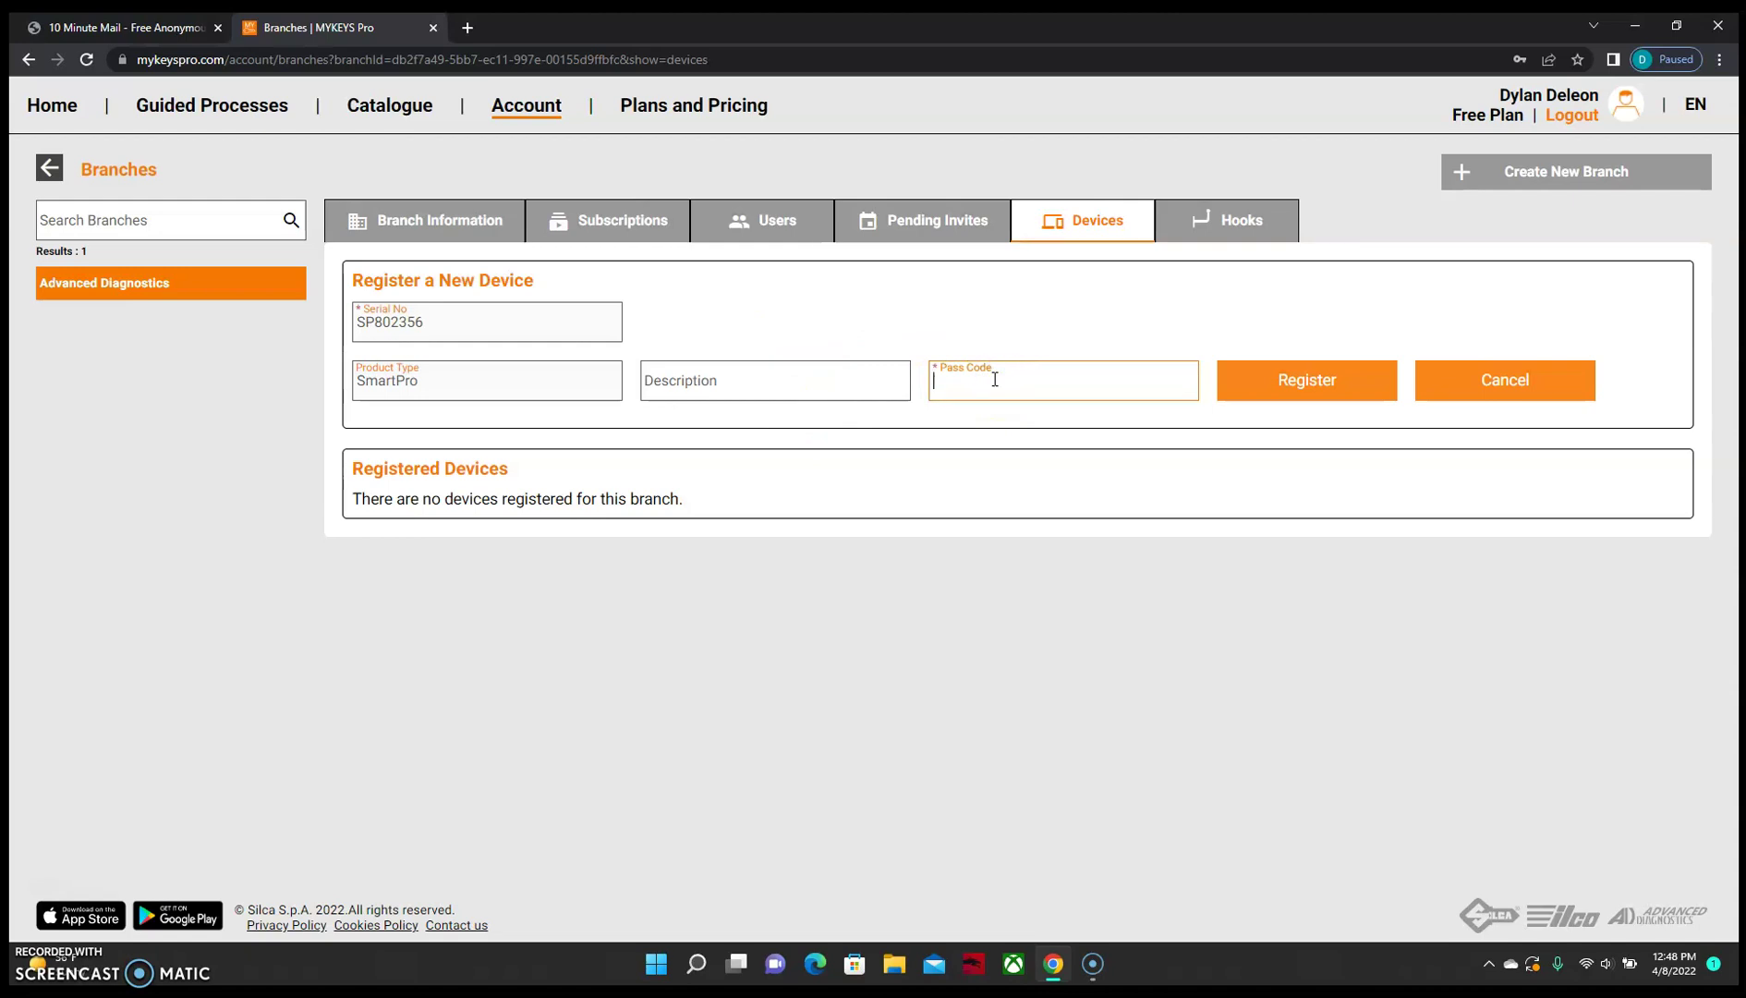
click(1269, 399)
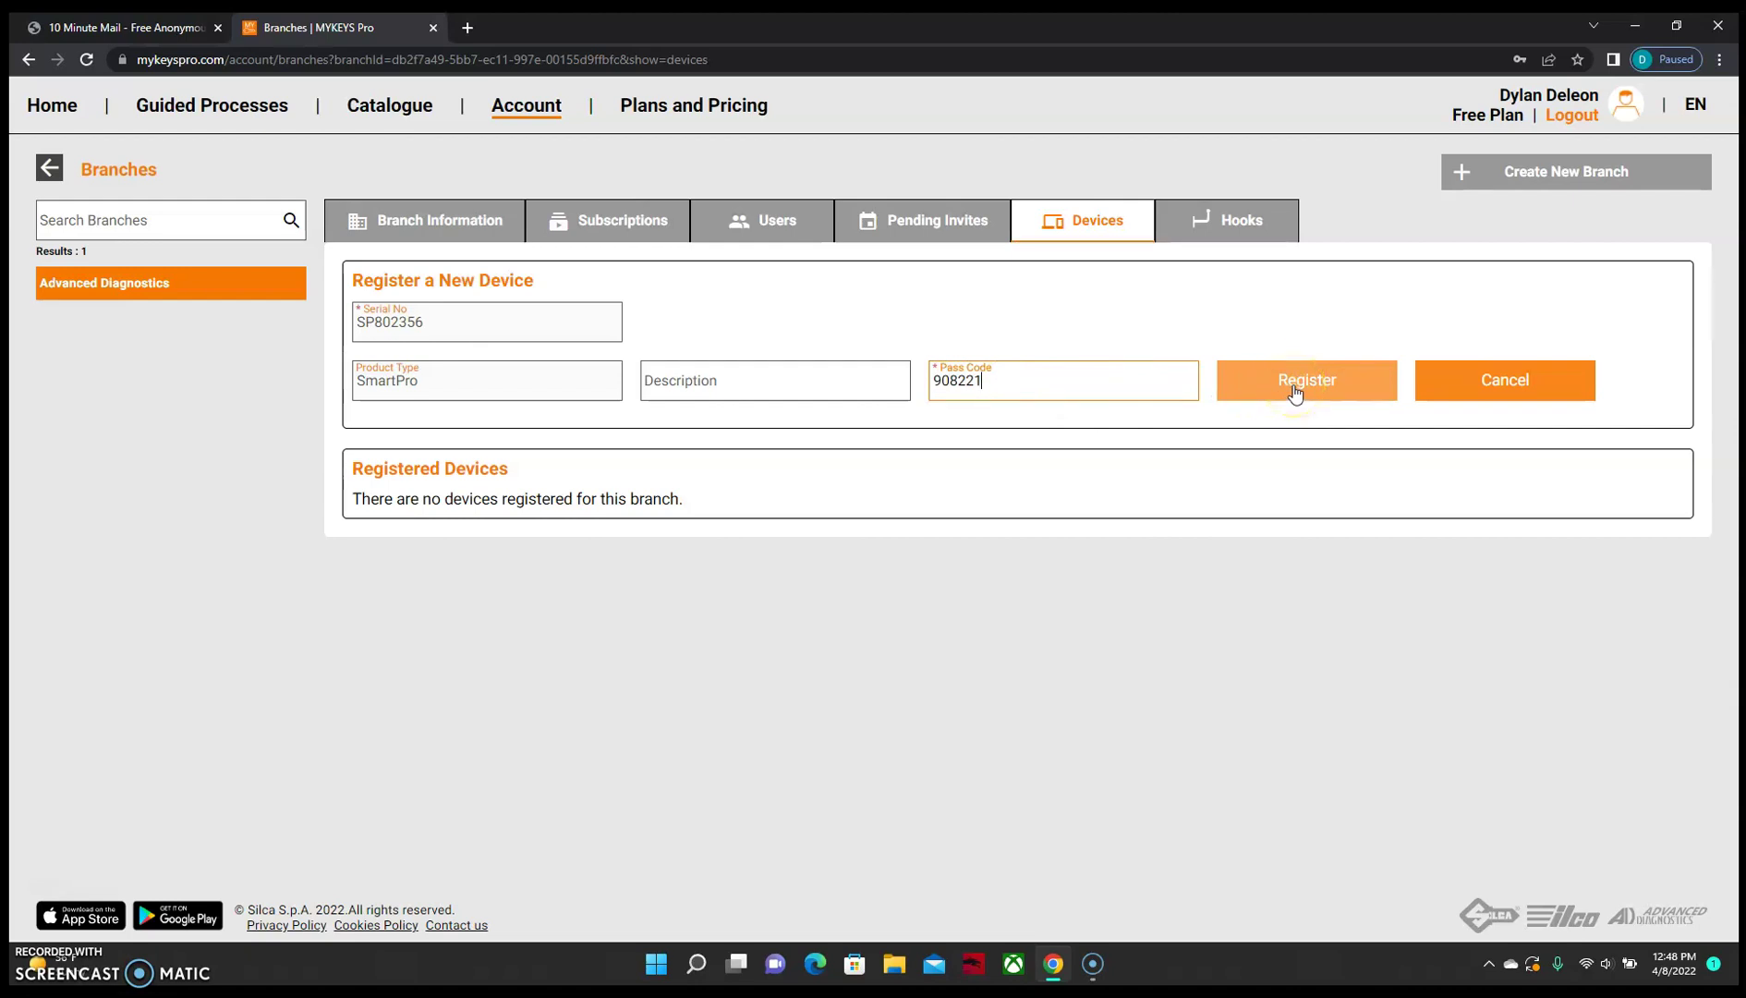
click(1234, 381)
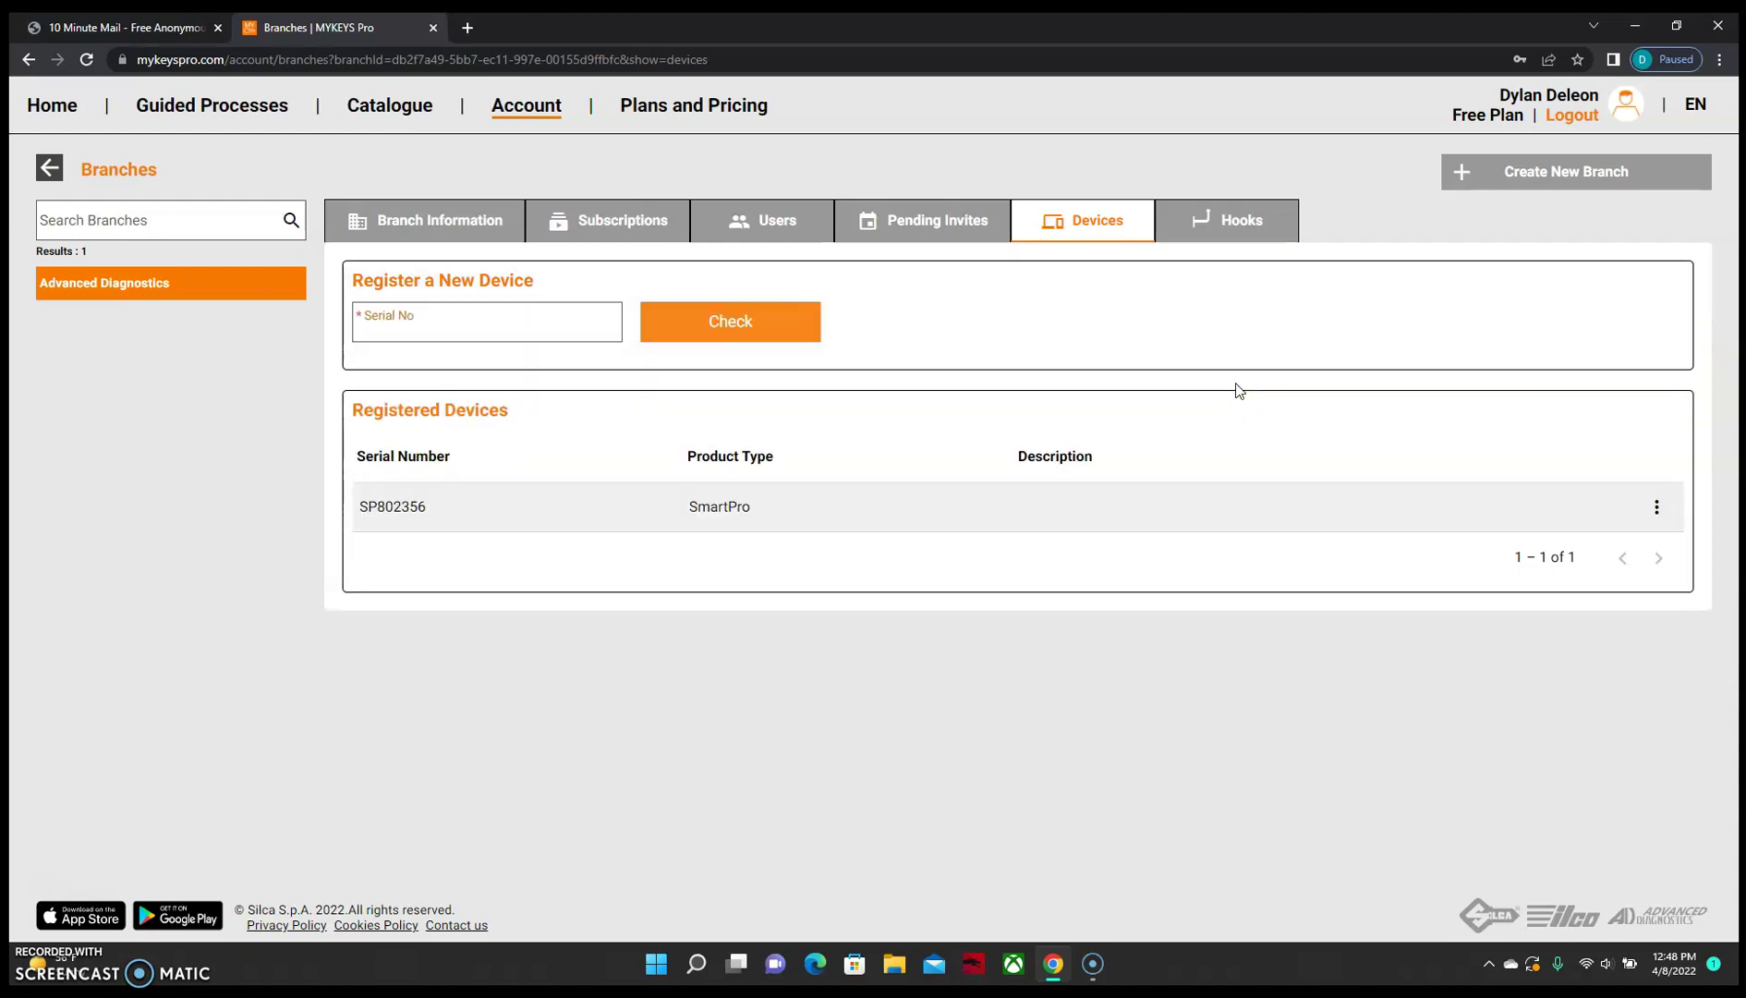